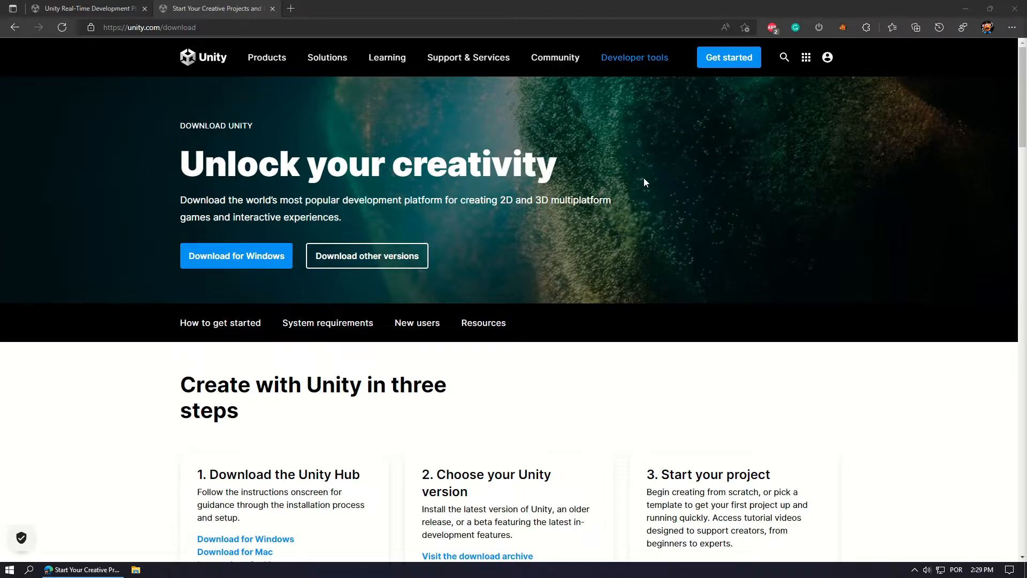
Check the account options for signing in or creating a Unity ID on the Unity website.
{"action": "left_click", "coordinate": [827, 60]}
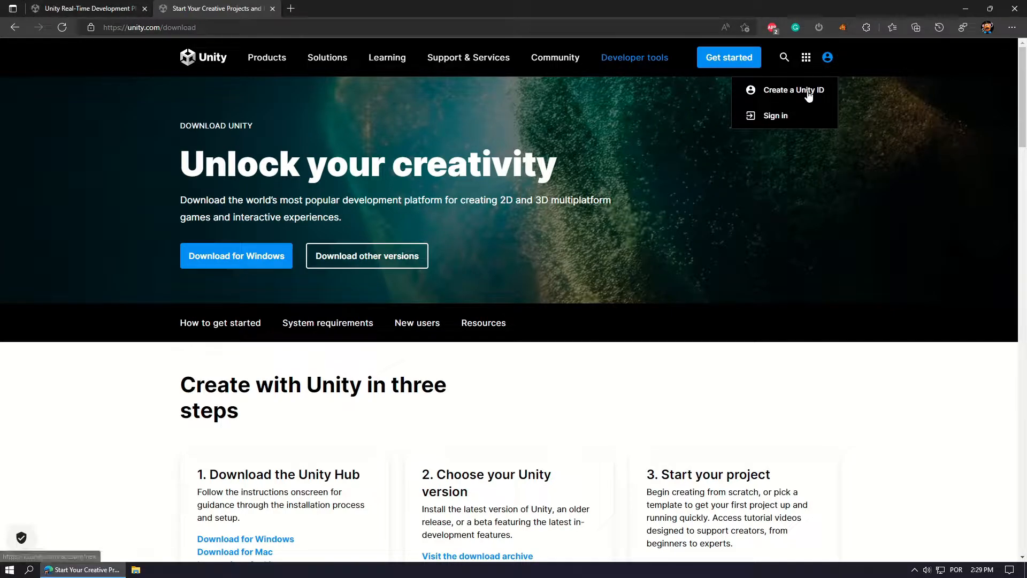
{"action": "left_click", "coordinate": [827, 57]}
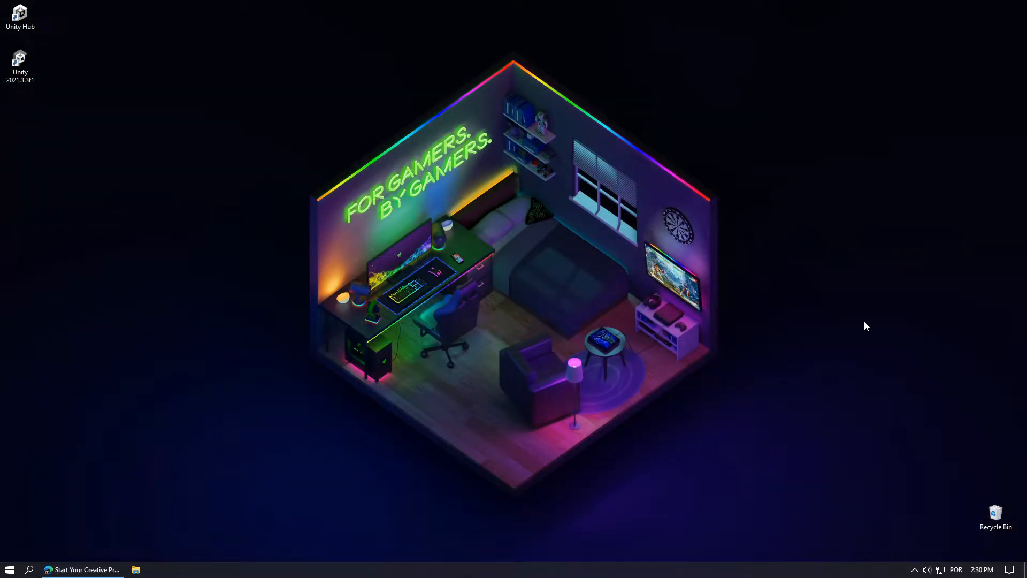
Launch Unity Hub and bring up the list of Unity Editor versions available to install.
{"action": "double_click", "coordinate": [20, 17]}
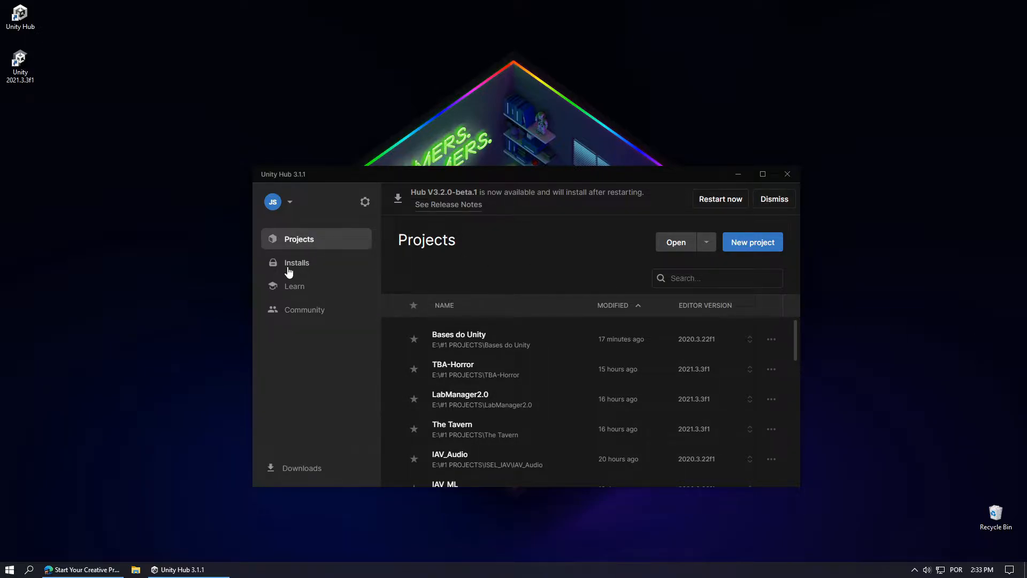
{"action": "left_click", "coordinate": [289, 270]}
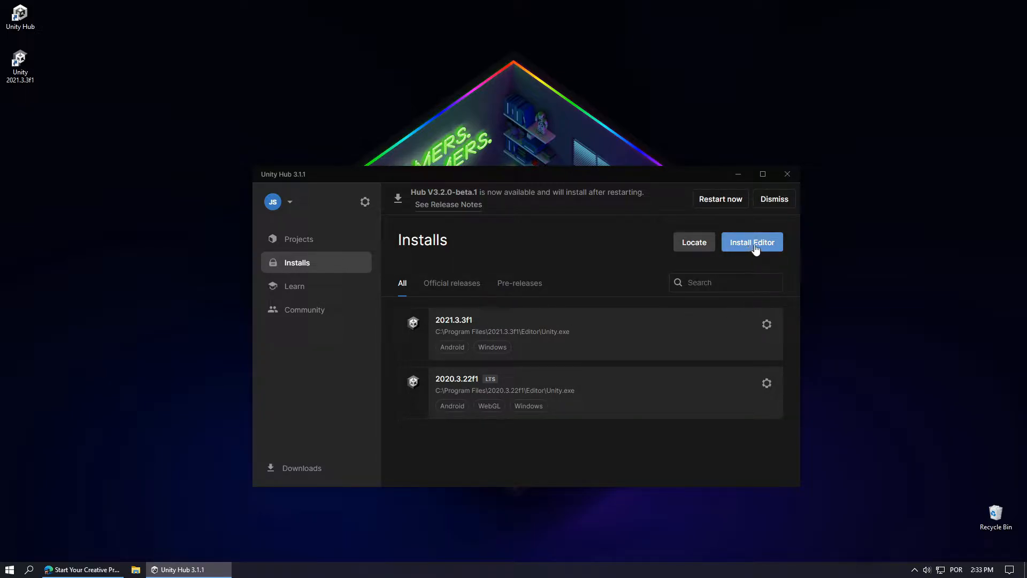
{"action": "left_click", "coordinate": [749, 250]}
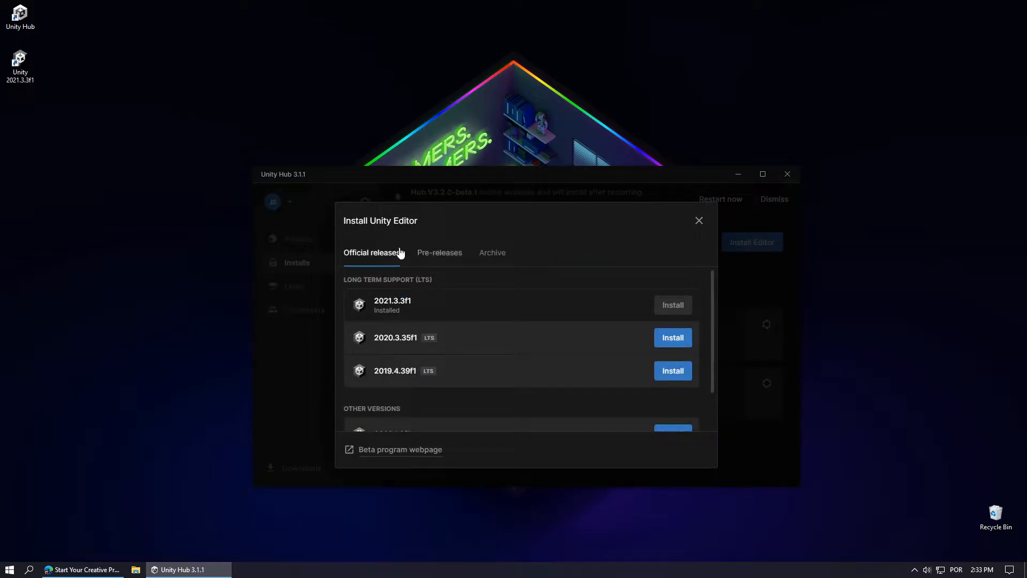
Examine the pre-release, archive and official release listings of the Unity Editor, including the LTS and other versions.
{"action": "left_click", "coordinate": [443, 261]}
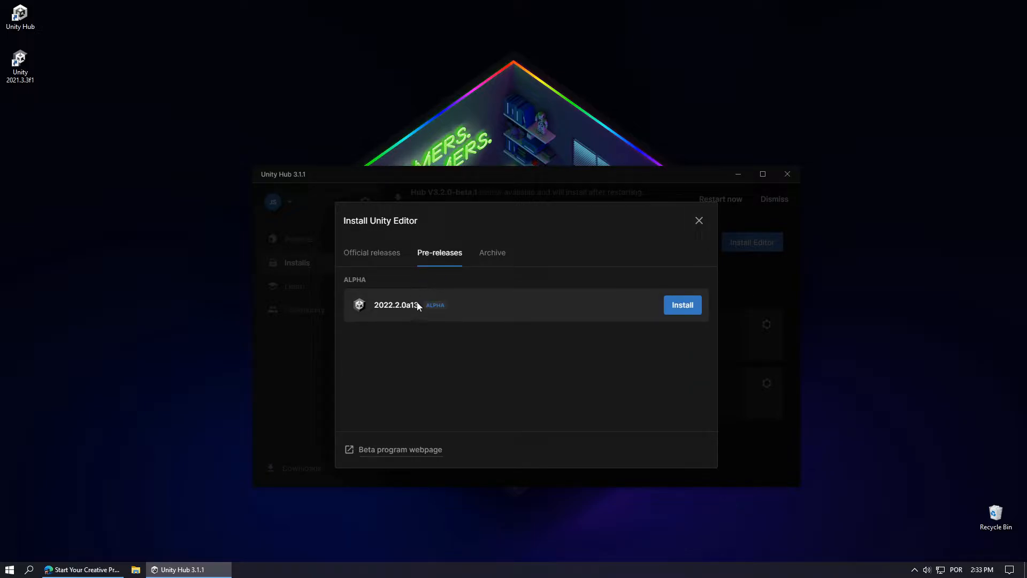
{"action": "left_click", "coordinate": [500, 261]}
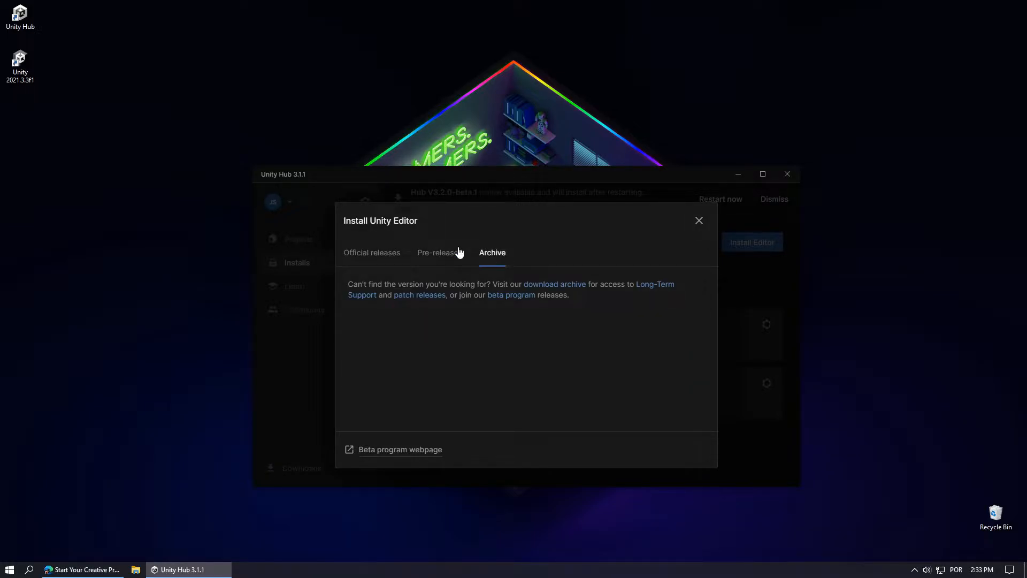
{"action": "left_click", "coordinate": [380, 258]}
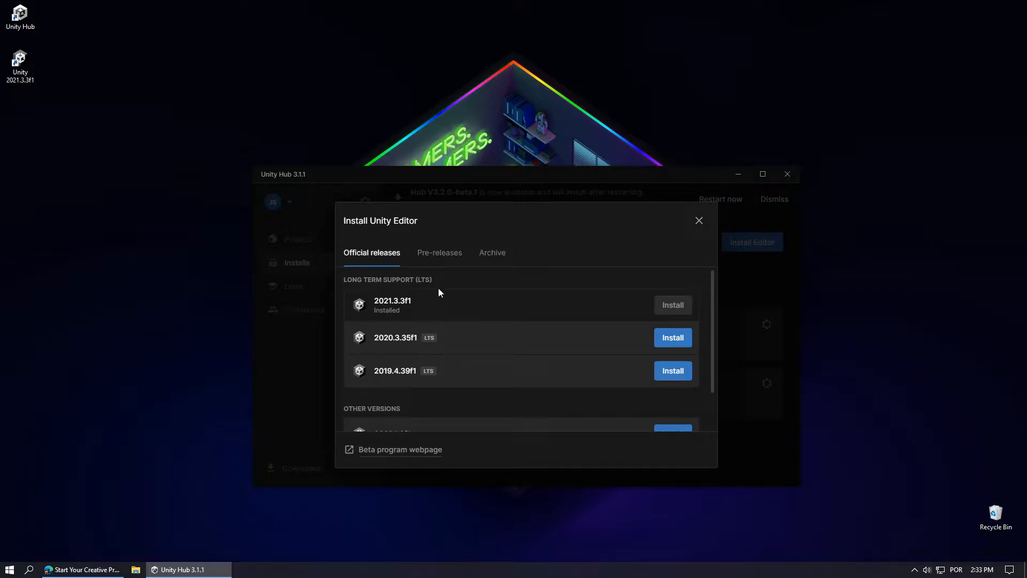
{"action": "scroll", "coordinate": [438, 289], "scroll_direction": "down", "scroll_amount": 2}
{"action": "scroll", "coordinate": [438, 292], "scroll_direction": "up", "scroll_amount": 2}
{"action": "scroll", "coordinate": [428, 289], "scroll_direction": "down", "scroll_amount": 2}
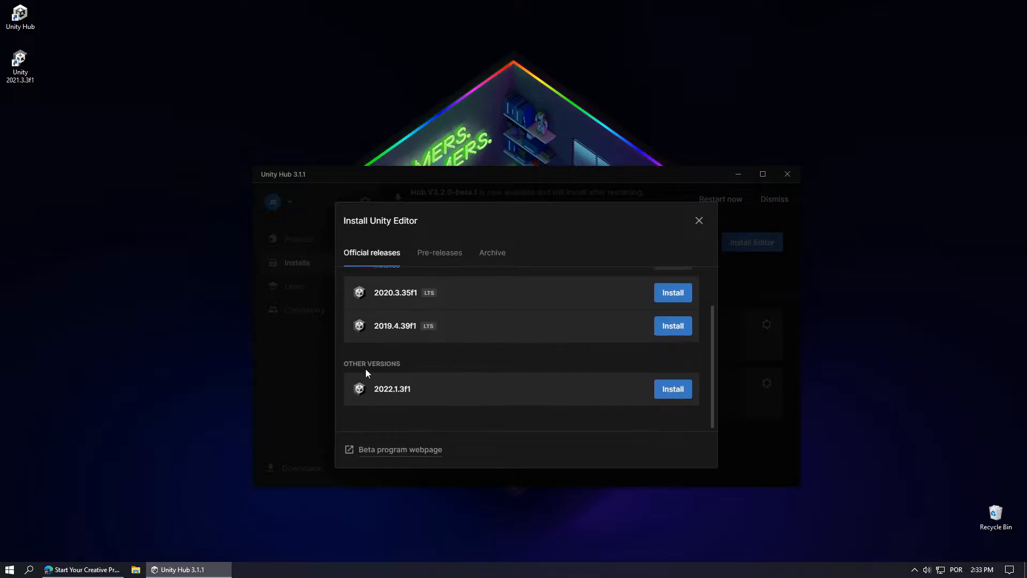
{"action": "scroll", "coordinate": [465, 360], "scroll_direction": "up", "scroll_amount": 2}
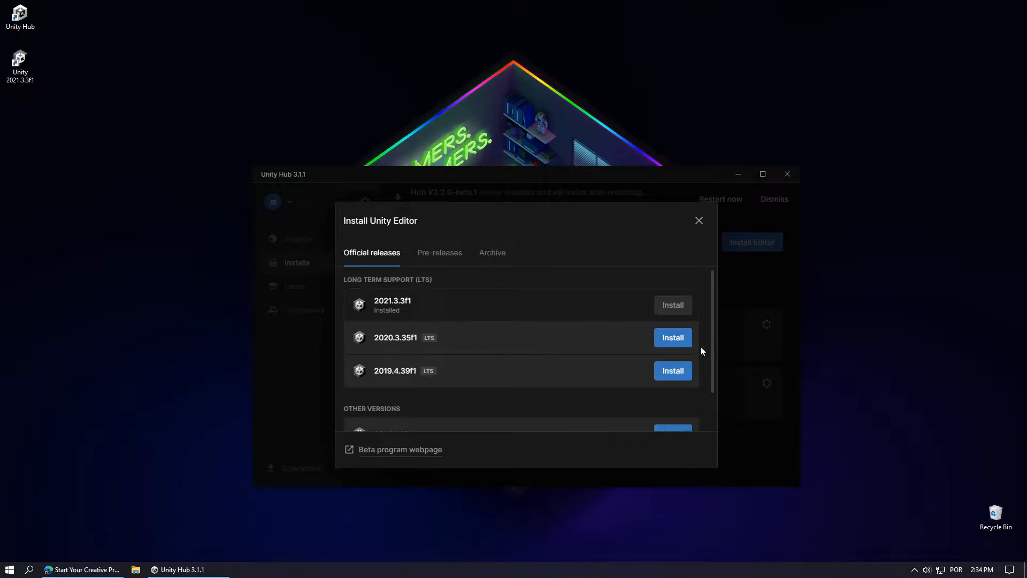
Pick Unity 2020.3.35f1 for installation and add Android Build Support with Android SDK & NDK Tools and OpenJDK.
{"action": "left_click", "coordinate": [671, 342]}
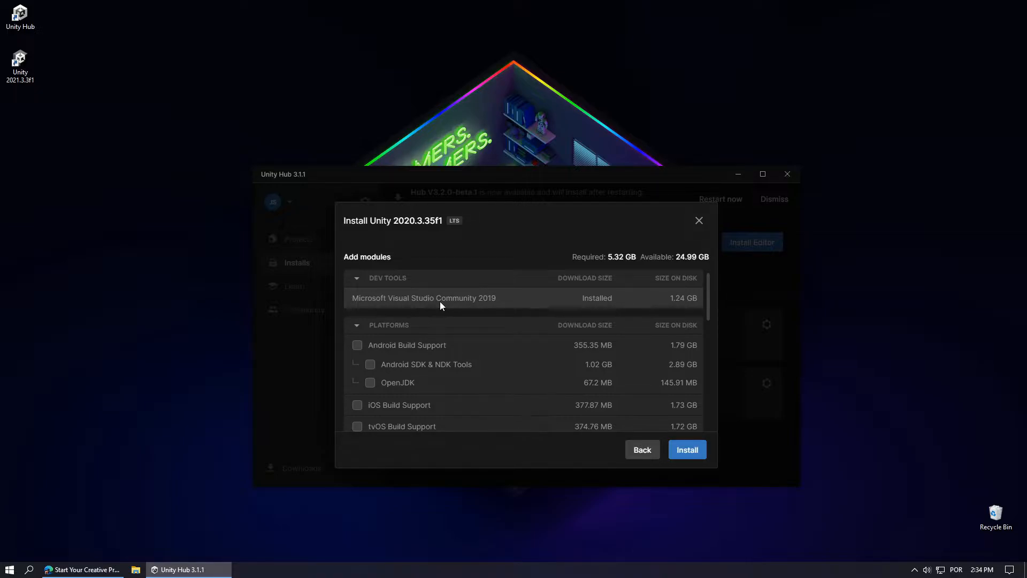
{"action": "scroll", "coordinate": [439, 305], "scroll_direction": "down", "scroll_amount": 1}
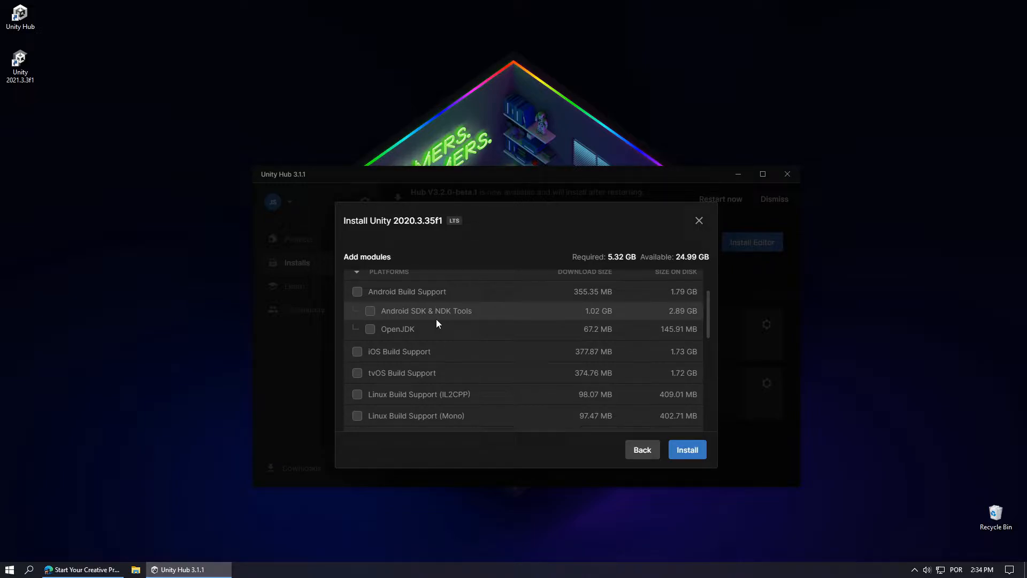
{"action": "left_click", "coordinate": [356, 291]}
{"action": "left_click", "coordinate": [369, 311]}
{"action": "left_click", "coordinate": [370, 329]}
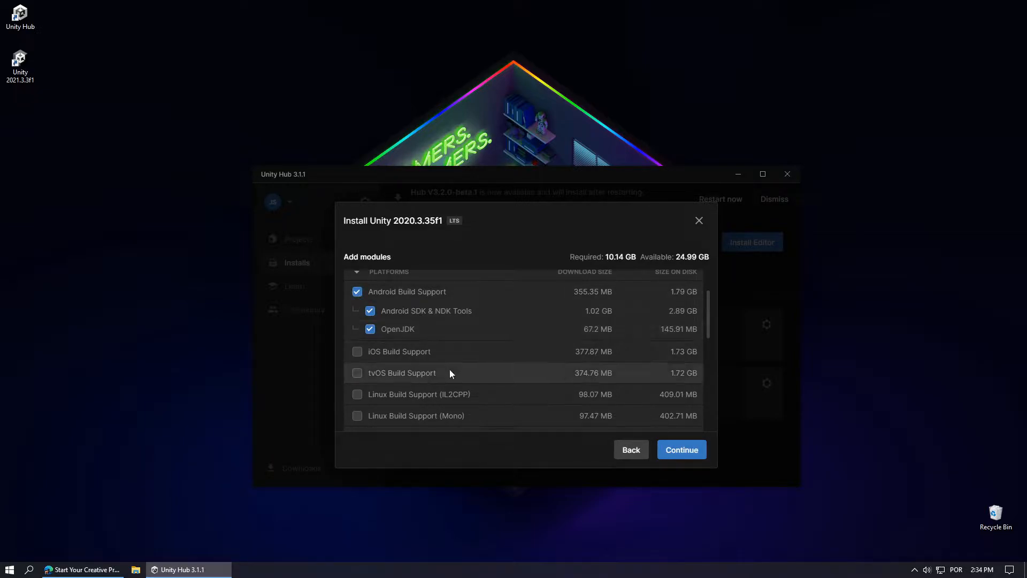
{"action": "scroll", "coordinate": [607, 390], "scroll_direction": "down", "scroll_amount": 5}
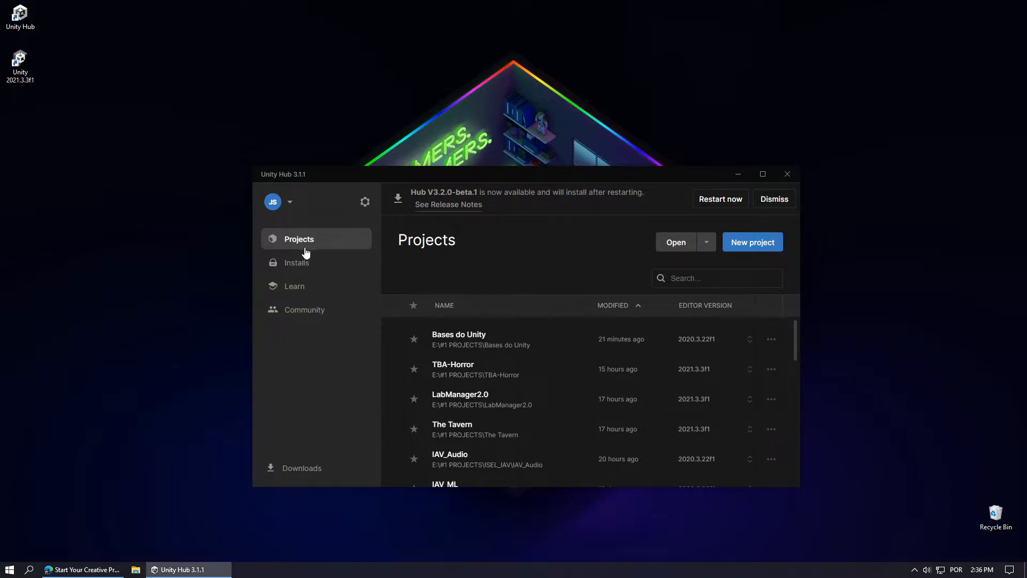
Start a new project with the editor version set to 2021.3.3f1.
{"action": "left_click", "coordinate": [753, 242]}
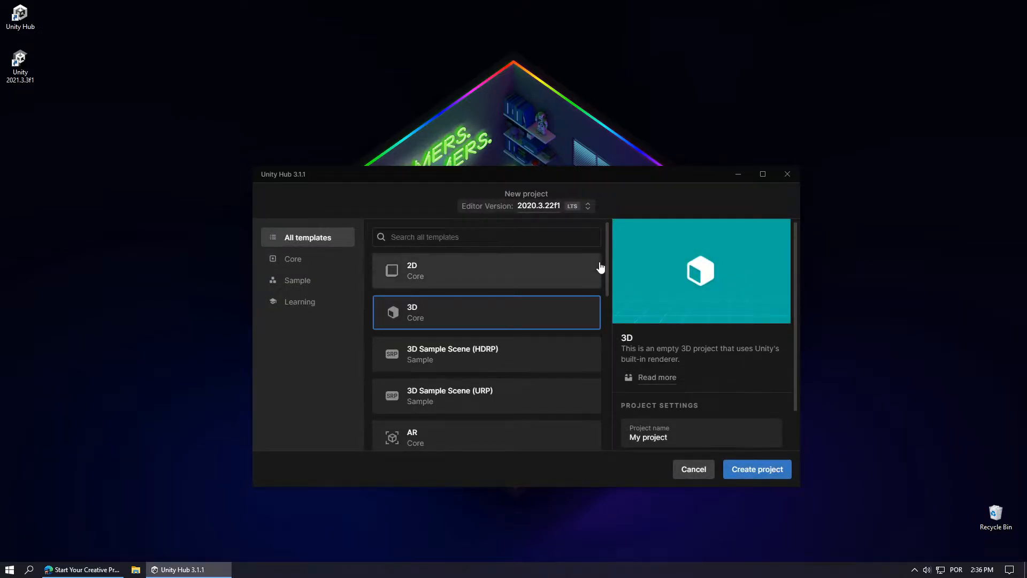
{"action": "left_click", "coordinate": [571, 208]}
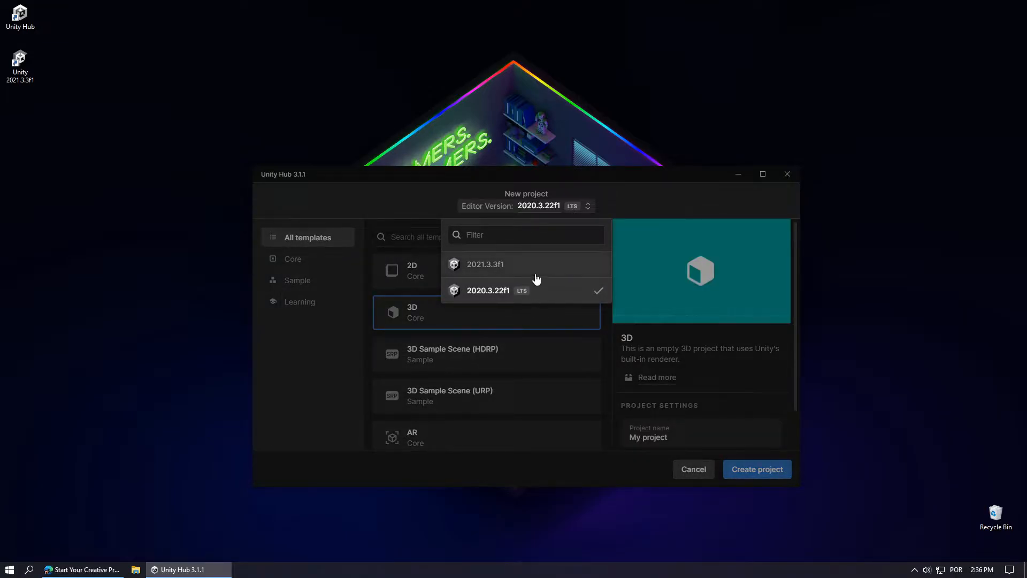
{"action": "left_click", "coordinate": [492, 270]}
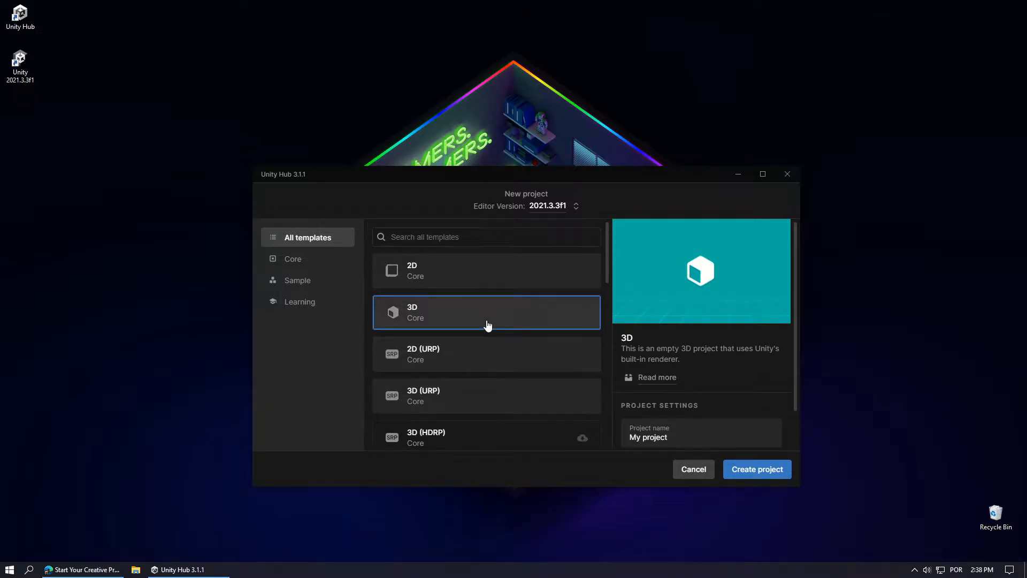
Preview the 2D core template and review the other project templates available for this editor version.
{"action": "left_click", "coordinate": [446, 277]}
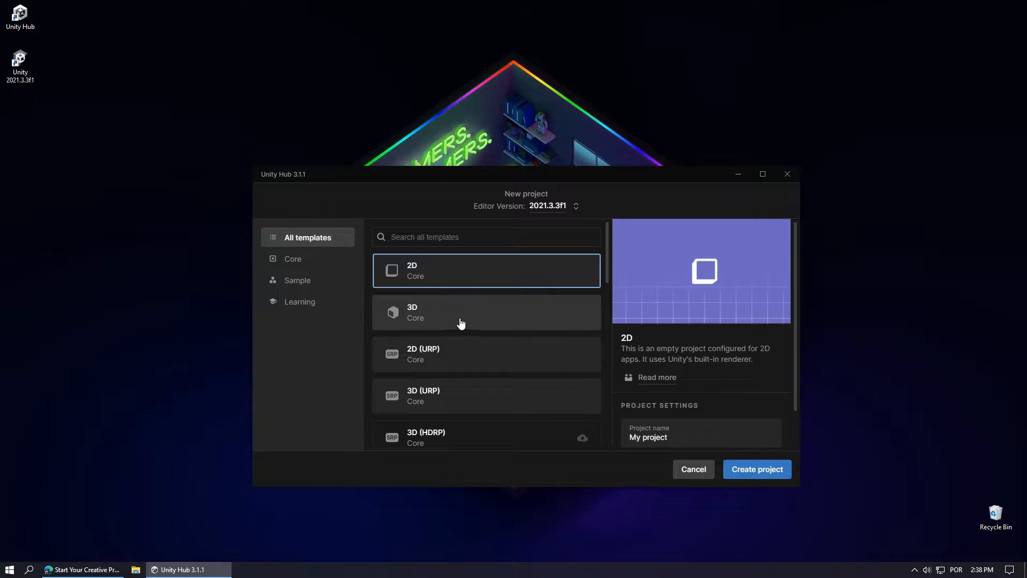
{"action": "scroll", "coordinate": [461, 335], "scroll_direction": "down", "scroll_amount": 1}
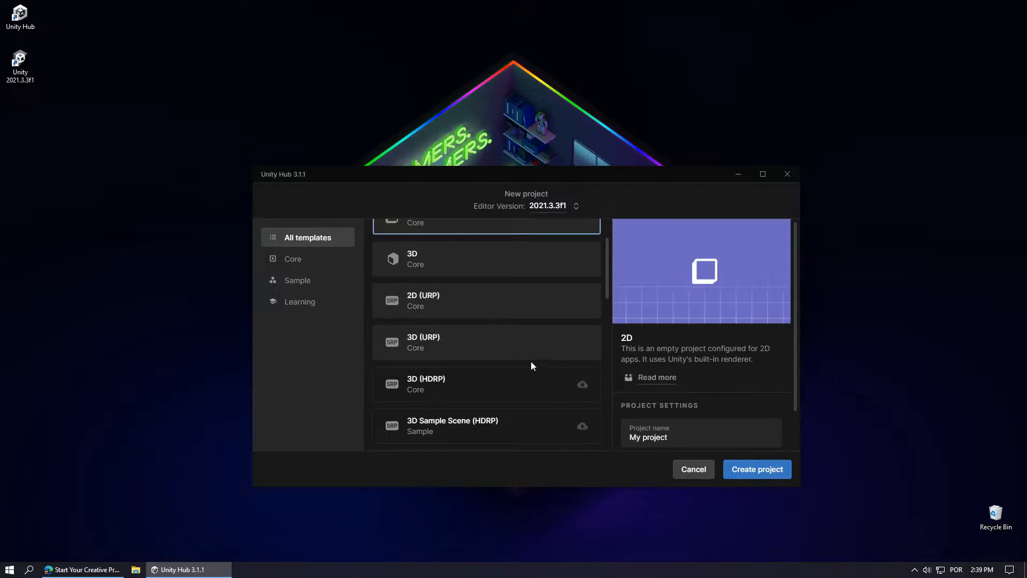
{"action": "scroll", "coordinate": [447, 270], "scroll_direction": "up", "scroll_amount": 1}
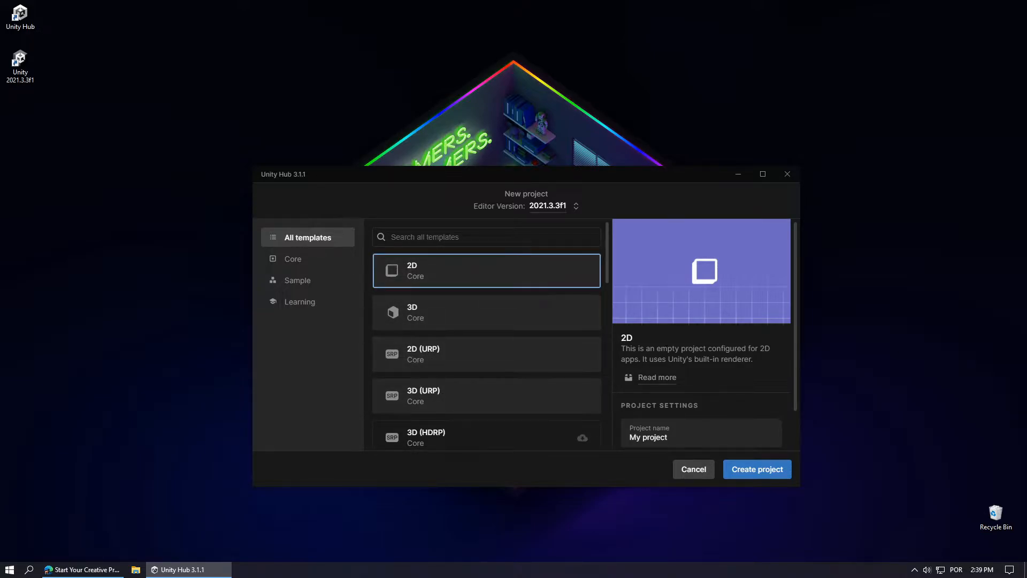
{"action": "scroll", "coordinate": [534, 344], "scroll_direction": "down", "scroll_amount": 2}
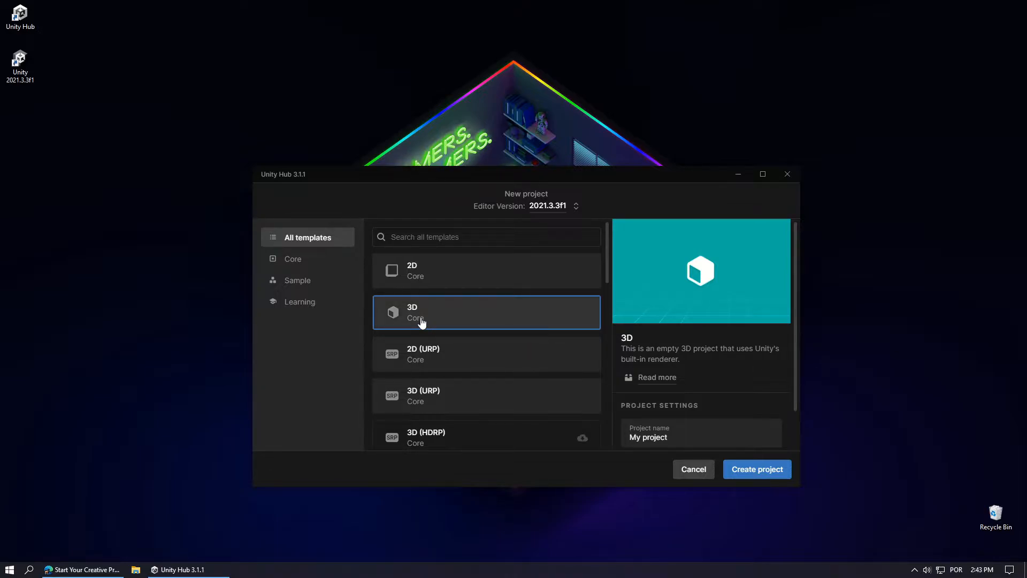
Name the 3D core project "Bases do Unity" and create it.
{"action": "scroll", "coordinate": [743, 358], "scroll_direction": "down", "scroll_amount": 1}
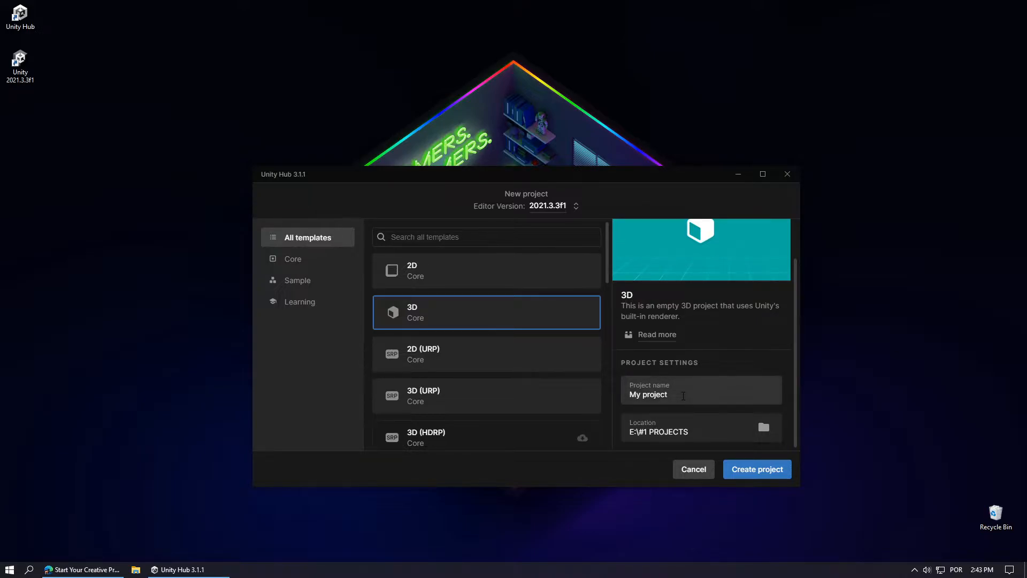
{"action": "left_click", "coordinate": [682, 396]}
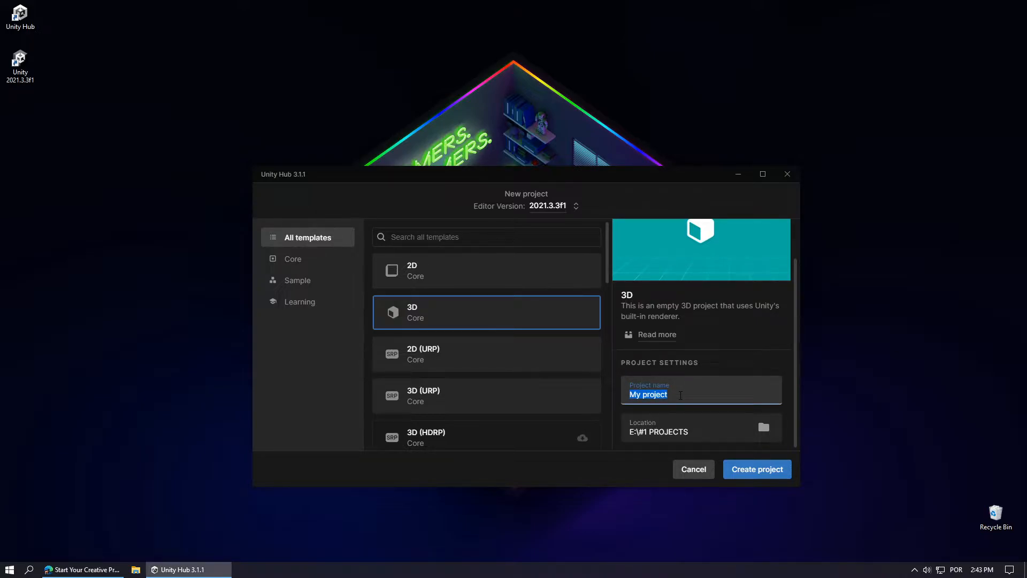
{"action": "type", "text": "Bases do Unity"}
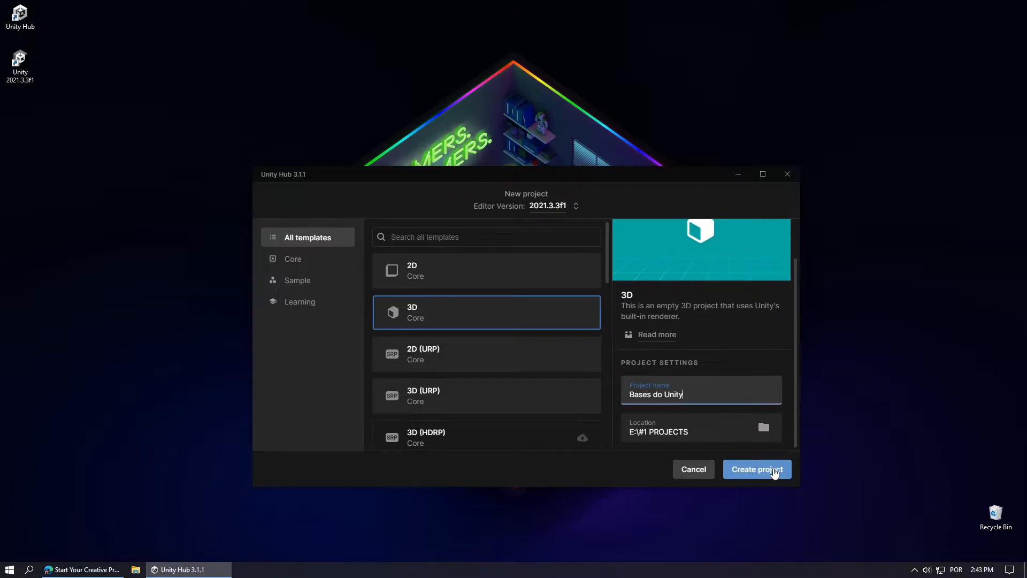
{"action": "left_click", "coordinate": [775, 471]}
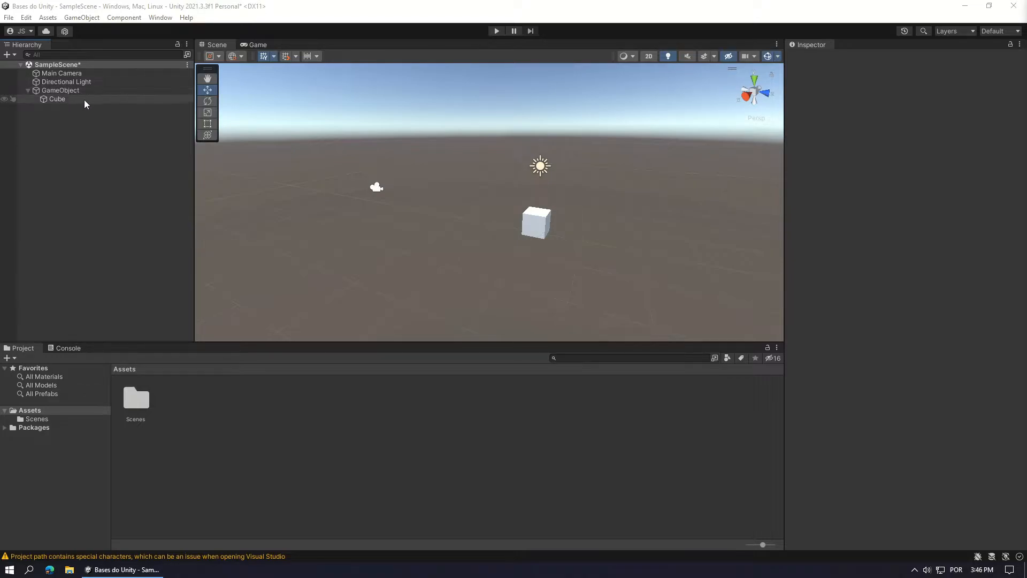
Inspect the Main Camera, the Directional Light and the GameObject in the sample scene one after another.
{"action": "left_click", "coordinate": [63, 75]}
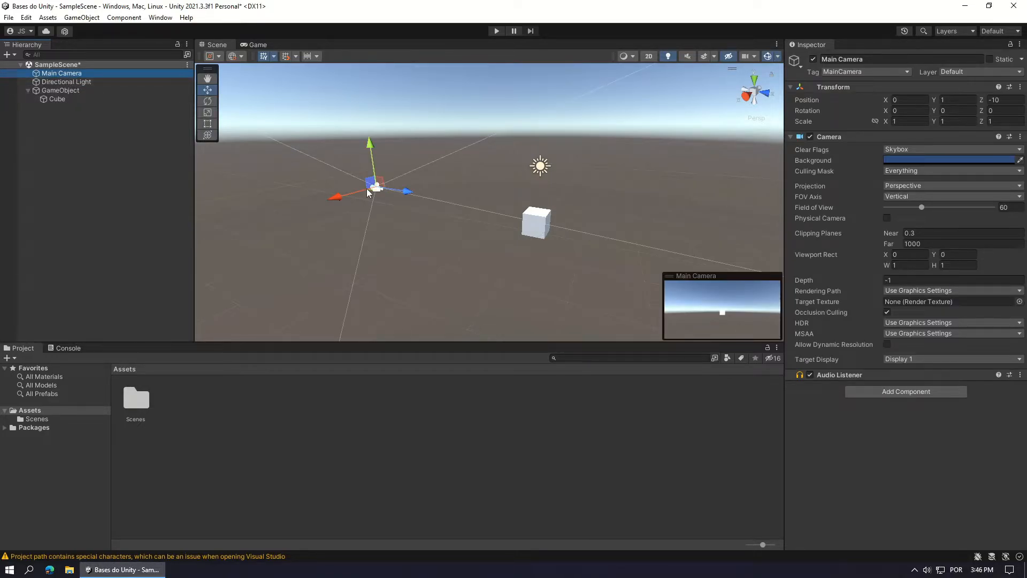
{"action": "left_click", "coordinate": [67, 83]}
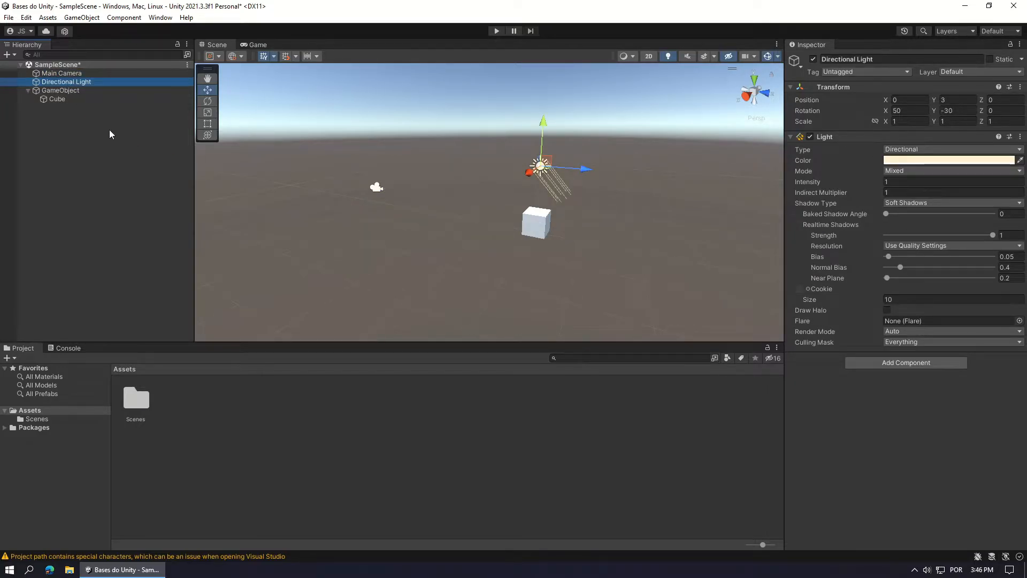
{"action": "left_click", "coordinate": [59, 92]}
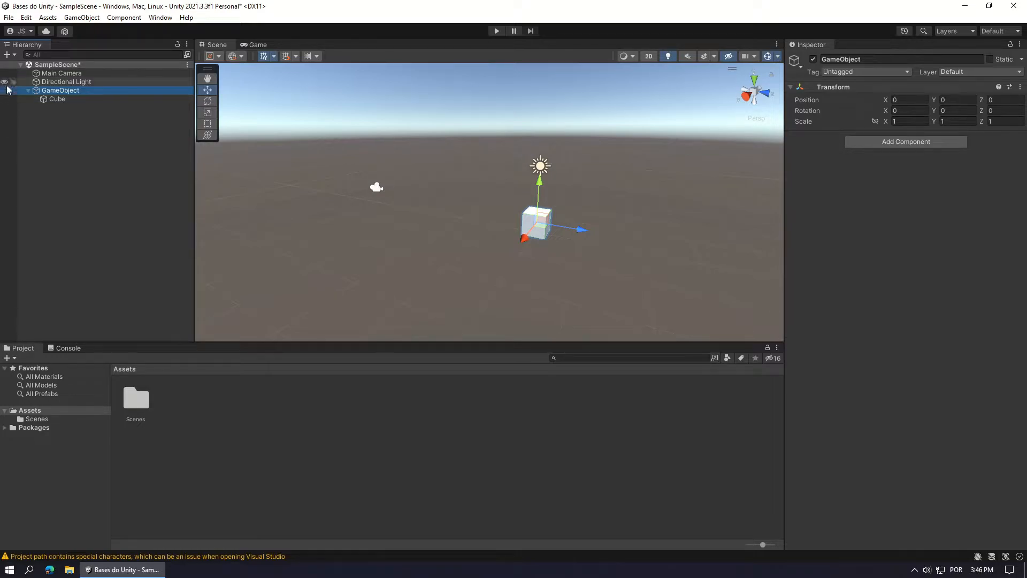
Review the different ways to create new objects in the scene without adding any.
{"action": "left_click", "coordinate": [14, 56]}
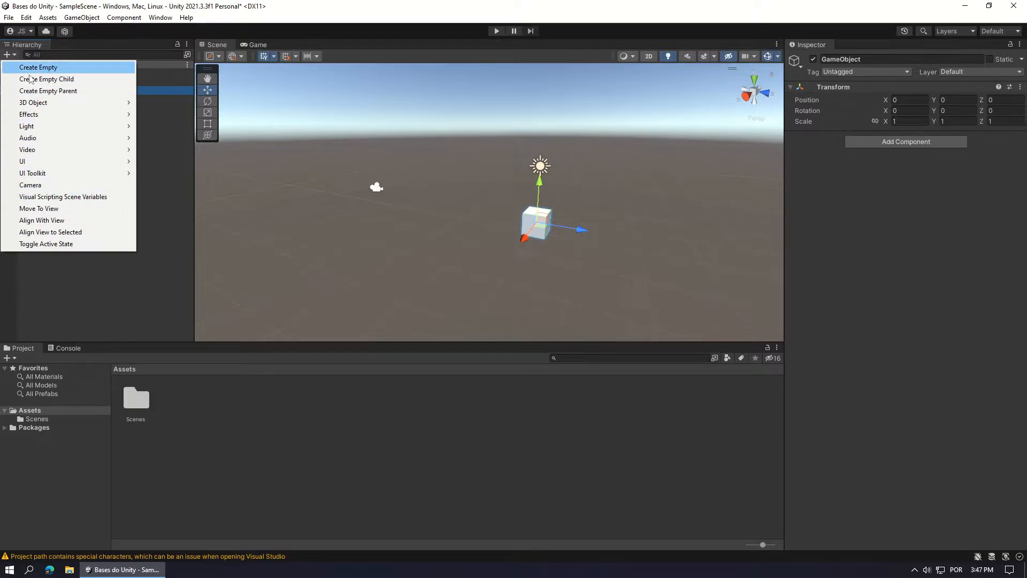
{"action": "left_click", "coordinate": [155, 162]}
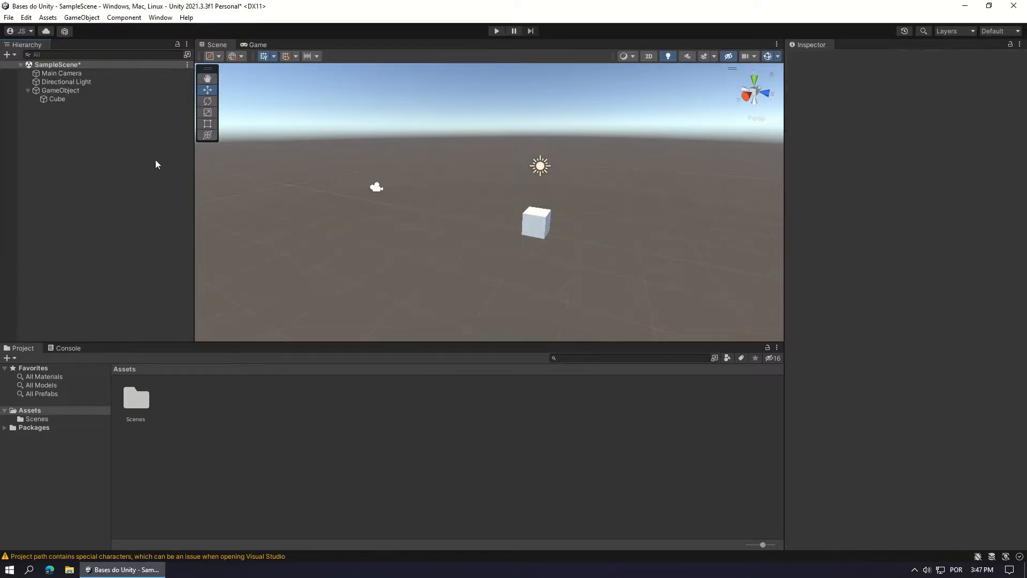
{"action": "right_click", "coordinate": [91, 156]}
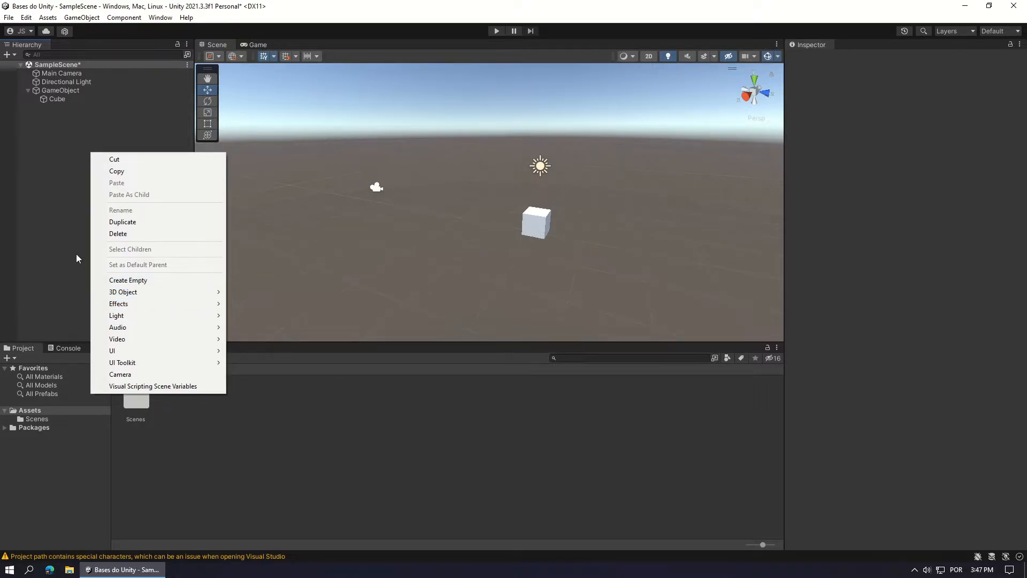
{"action": "left_click", "coordinate": [81, 18]}
{"action": "mouse_move", "coordinate": [127, 89]}
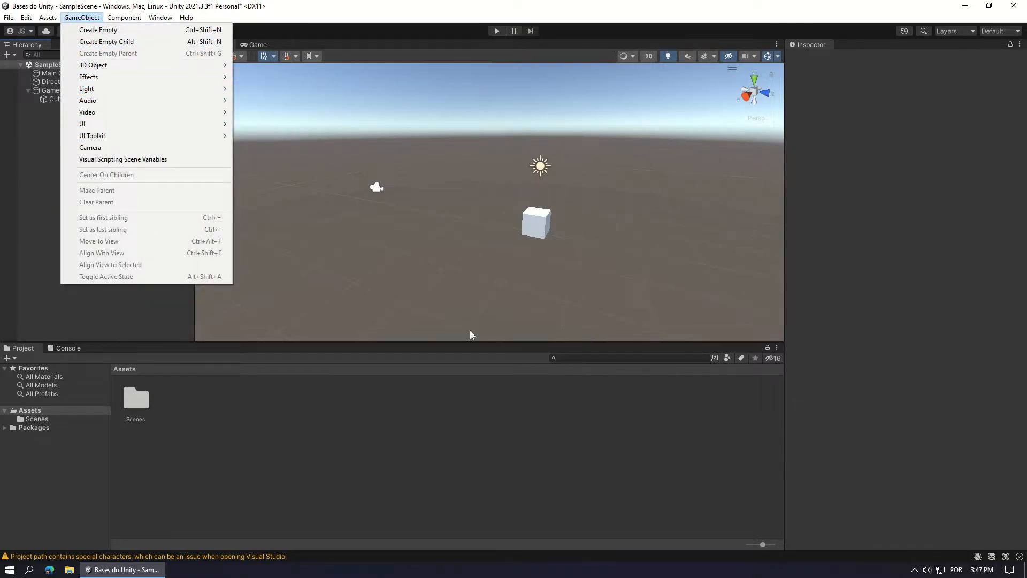
{"action": "left_click", "coordinate": [31, 215]}
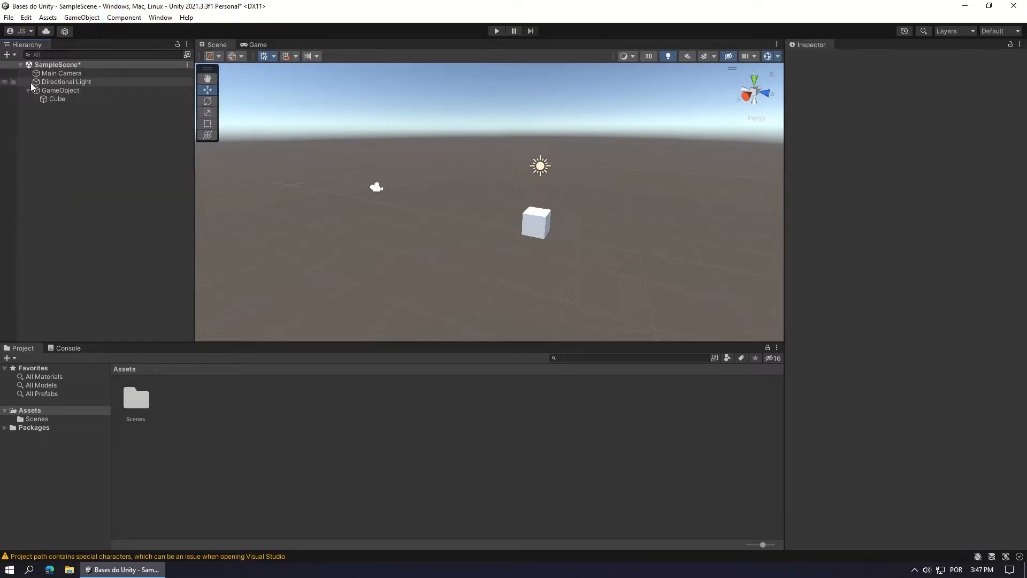
Hide the GameObject and its child cube in the scene view and show them again.
{"action": "left_click", "coordinate": [5, 90]}
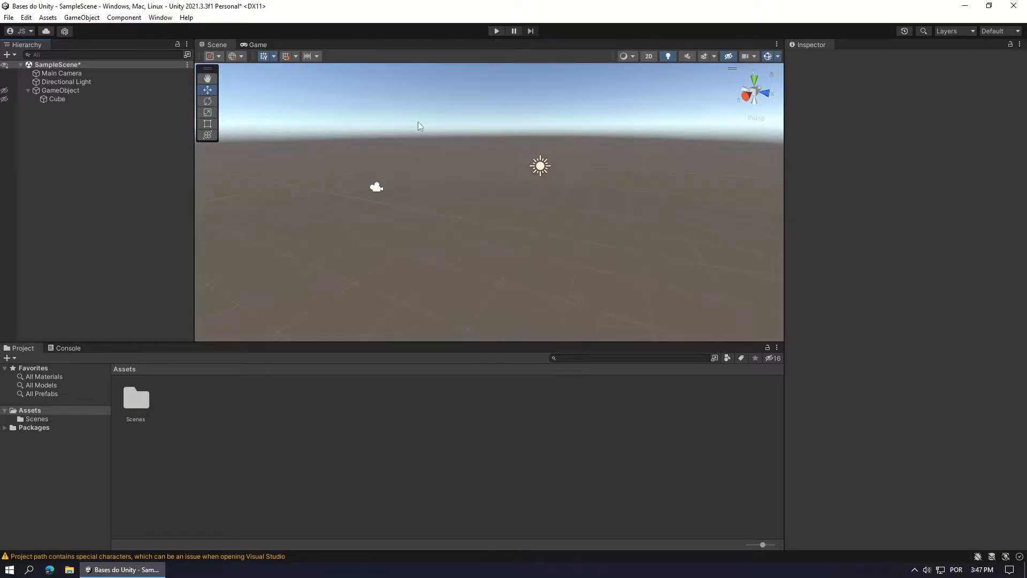
{"action": "left_click", "coordinate": [5, 90]}
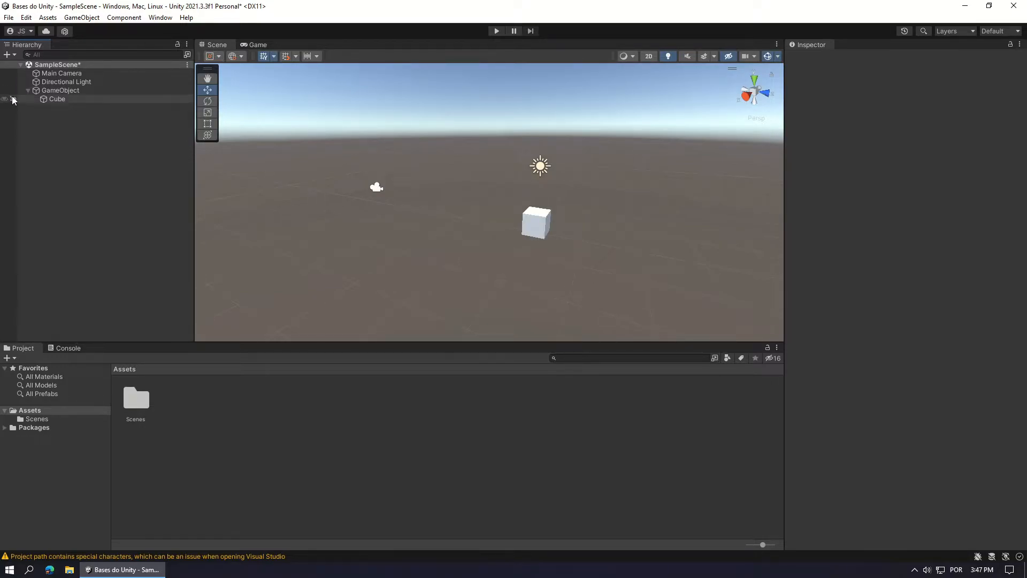
Disable scene picking for the GameObject and its child cube, and test which scene objects can still be selected.
{"action": "left_click", "coordinate": [13, 91]}
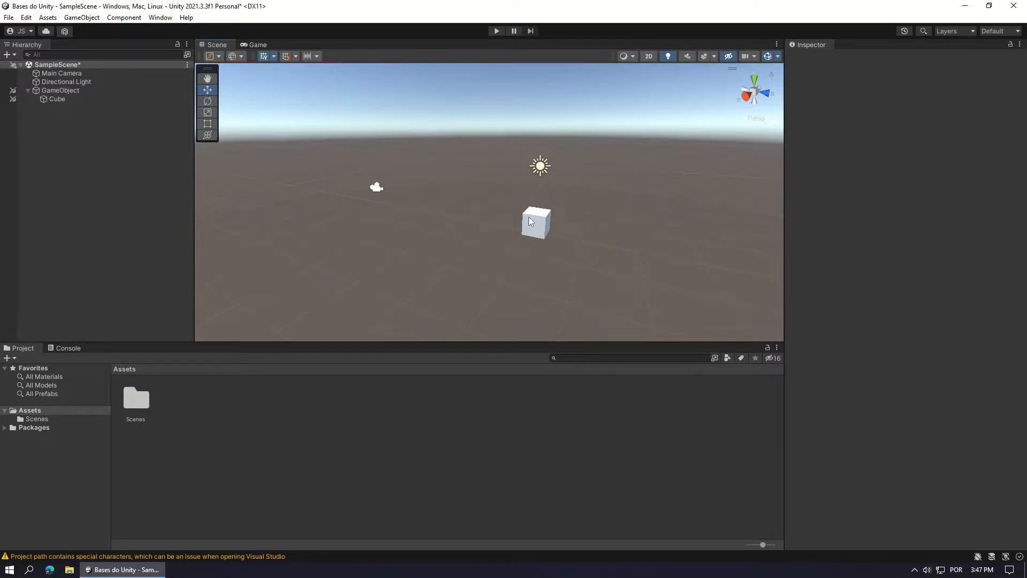
{"action": "left_click_drag", "start_coordinate": [503, 199], "coordinate": [578, 260]}
{"action": "left_click", "coordinate": [376, 190]}
{"action": "left_click", "coordinate": [540, 166]}
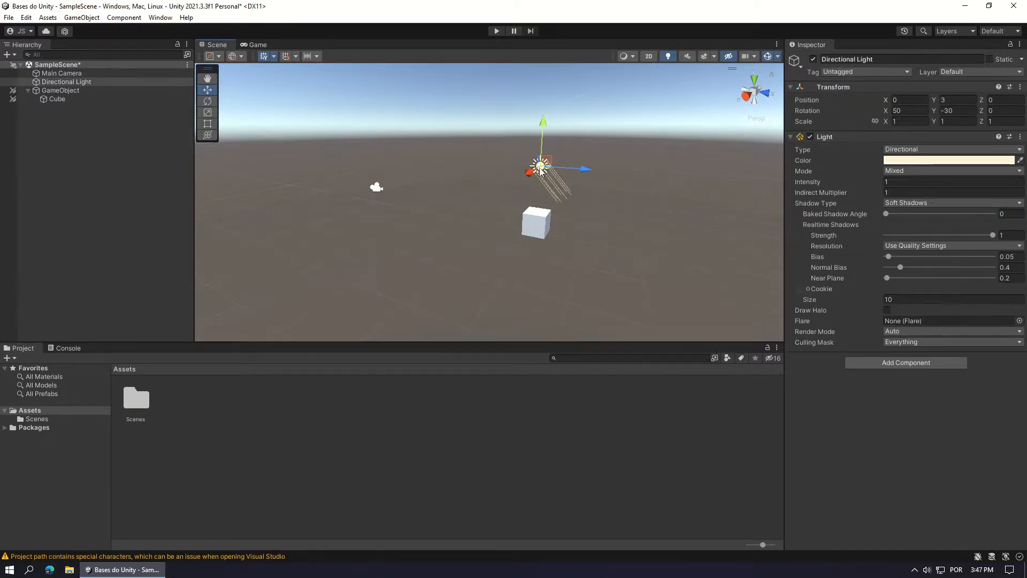
{"action": "left_click", "coordinate": [542, 228]}
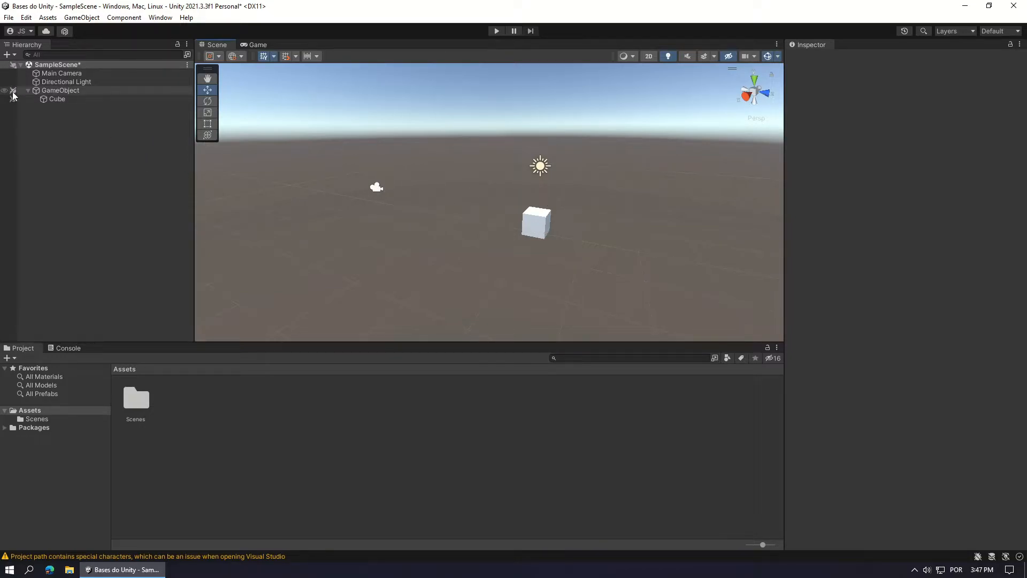
{"action": "left_click", "coordinate": [57, 92]}
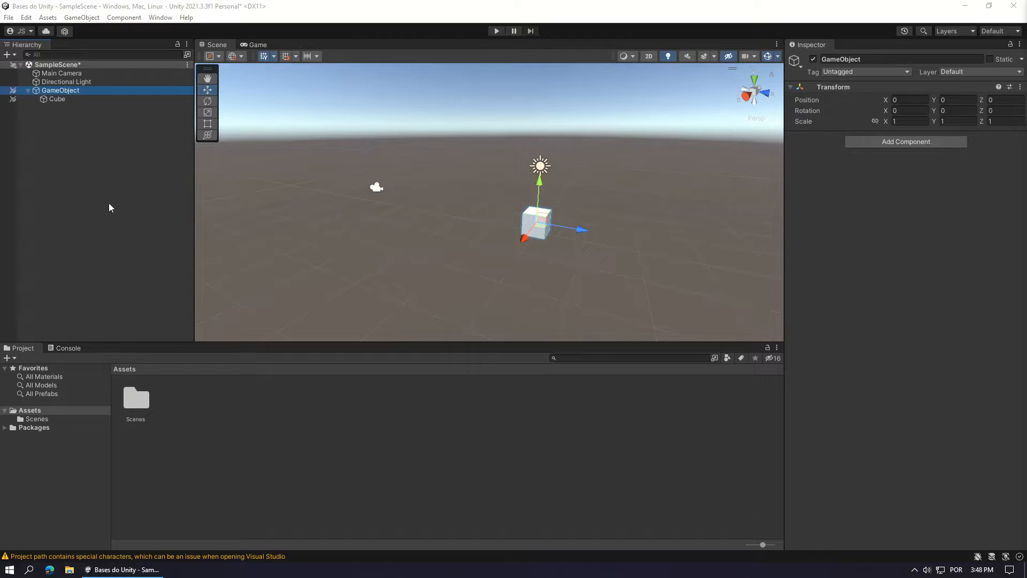
Search the Hierarchy for "Cu".
{"action": "left_click", "coordinate": [44, 55]}
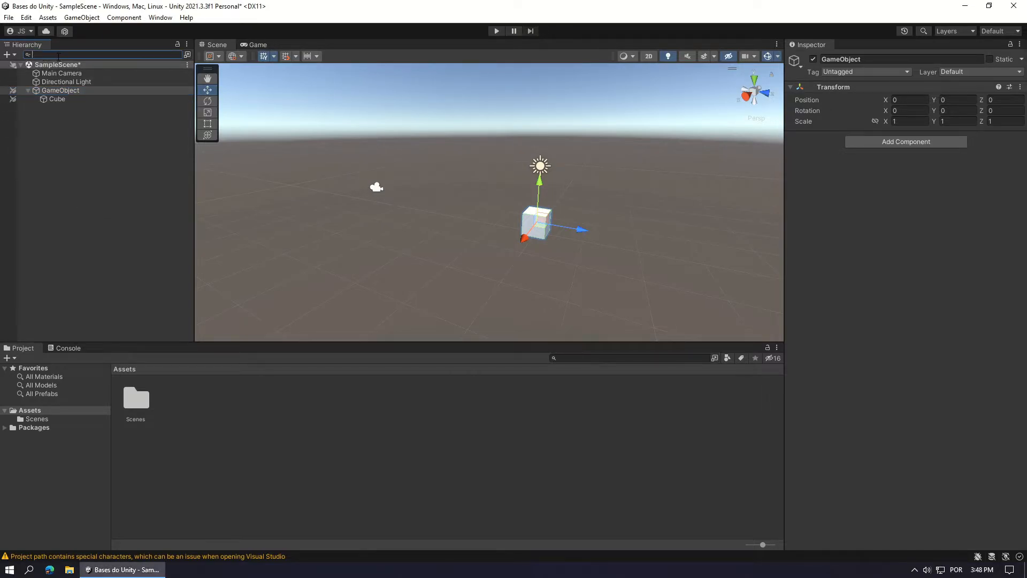
{"action": "type", "text": "Cu"}
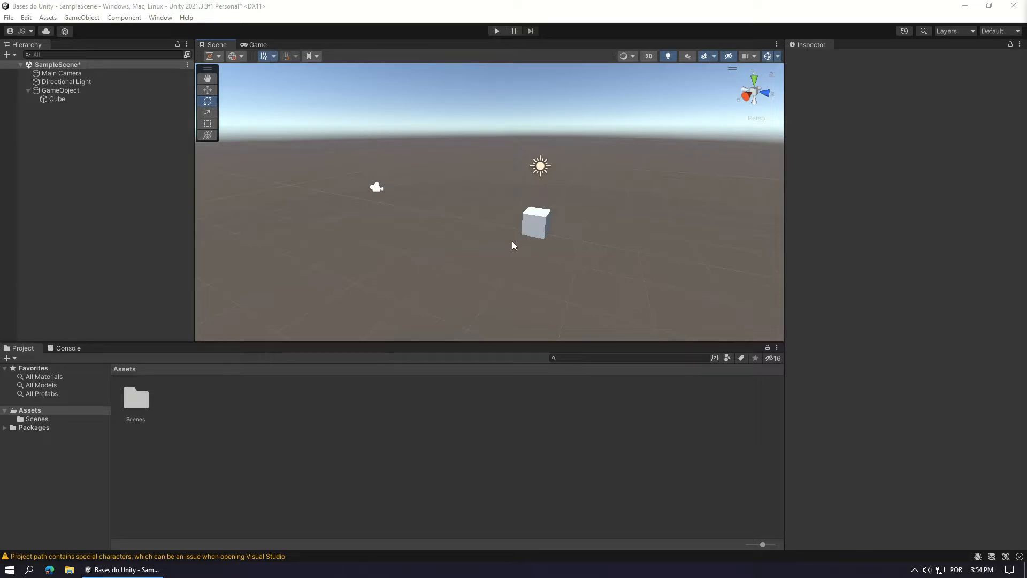
Move the cube with the Move tool to about X 0.49 and Z -0.08, and undo the extra vertical move.
{"action": "left_click", "coordinate": [536, 230]}
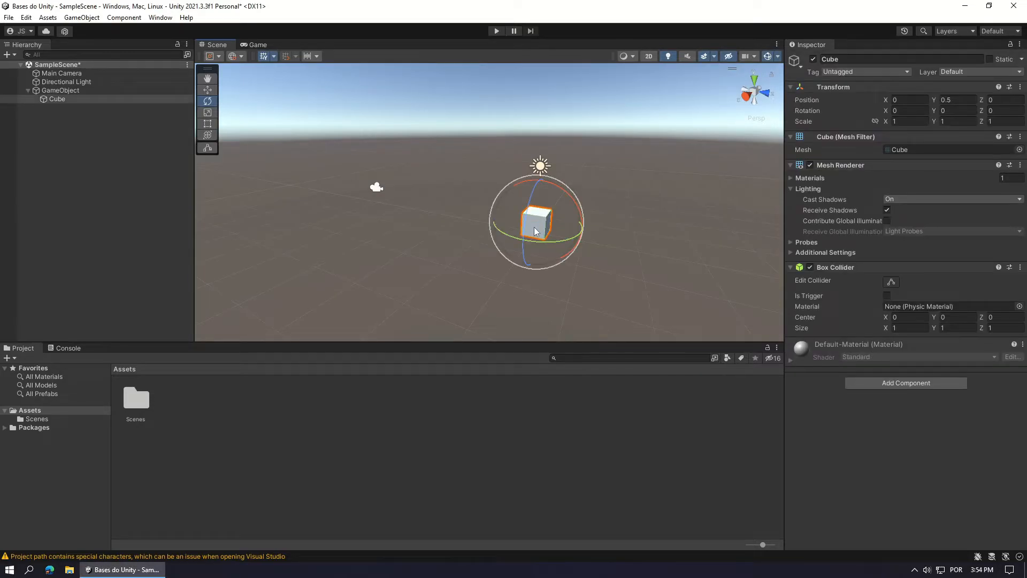
{"action": "left_click", "coordinate": [207, 90]}
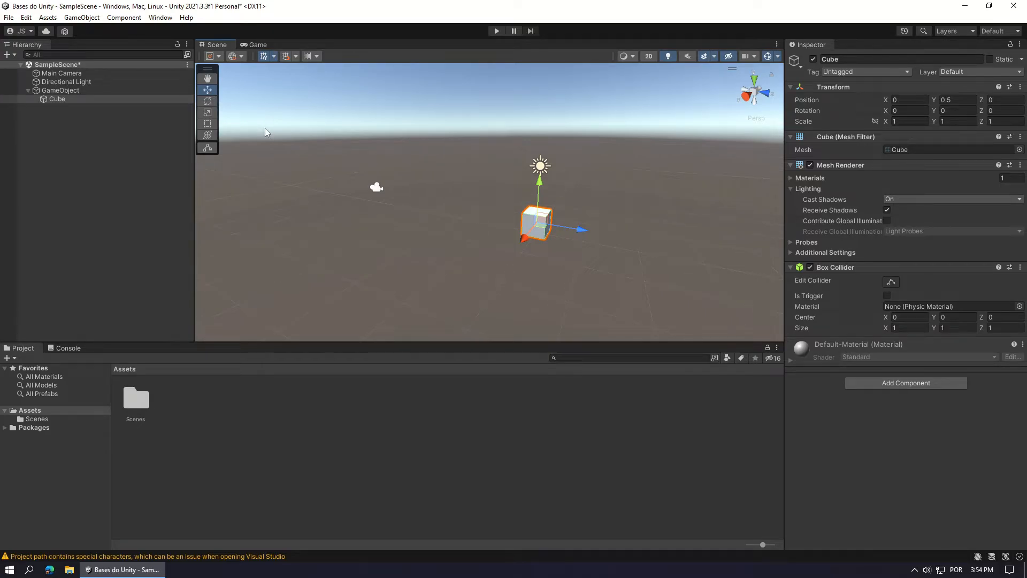
{"action": "left_click_drag", "start_coordinate": [579, 229], "coordinate": [519, 249]}
{"action": "left_click_drag", "start_coordinate": [534, 186], "coordinate": [535, 168]}
{"action": "key", "text": "ctrl+z"}
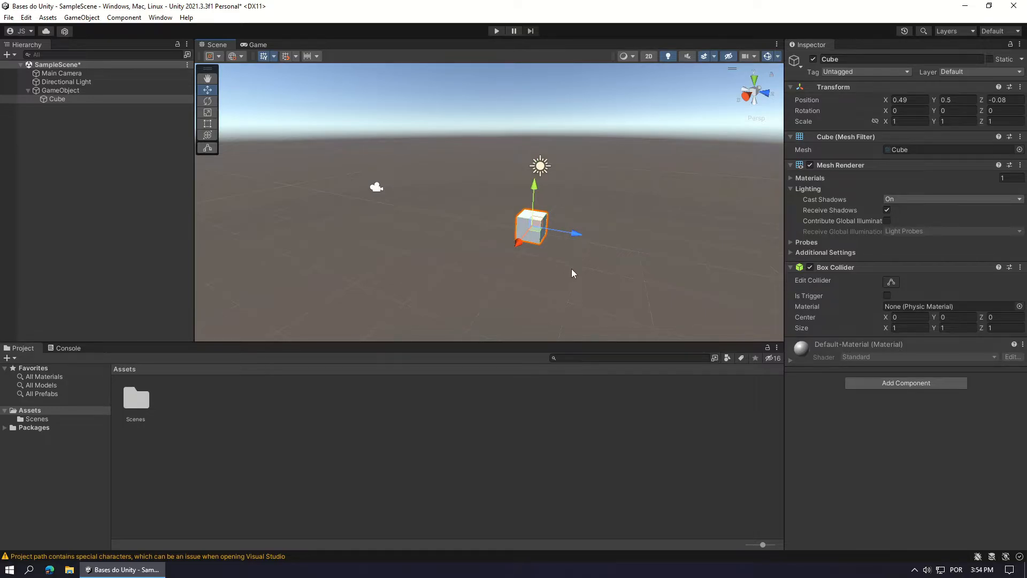
Rotate the cube slightly with the Rotate tool, to about 0.45 on X and 0.48 on Z, and undo the second rotation.
{"action": "left_click", "coordinate": [208, 102]}
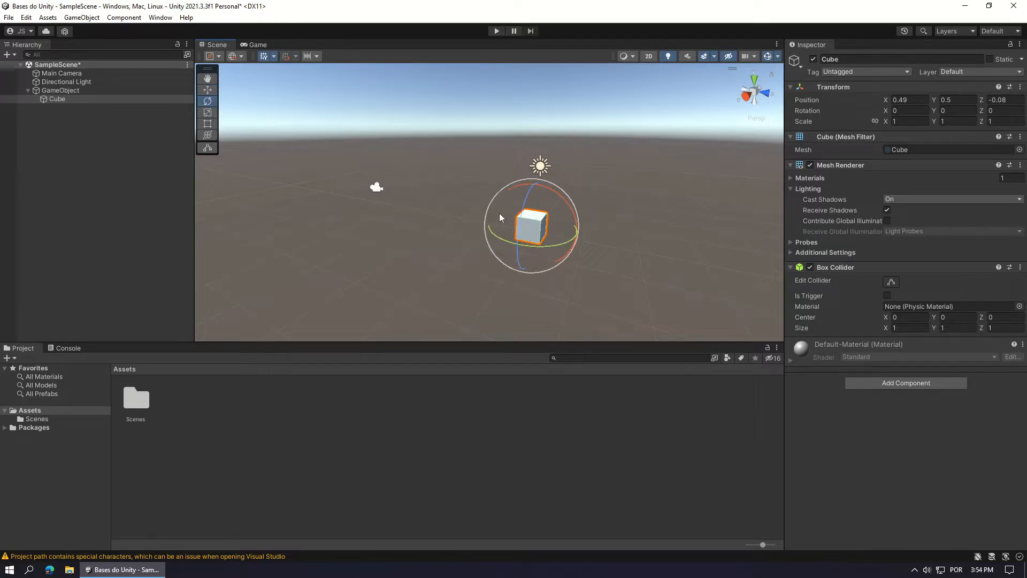
{"action": "left_click_drag", "start_coordinate": [571, 215], "coordinate": [483, 236]}
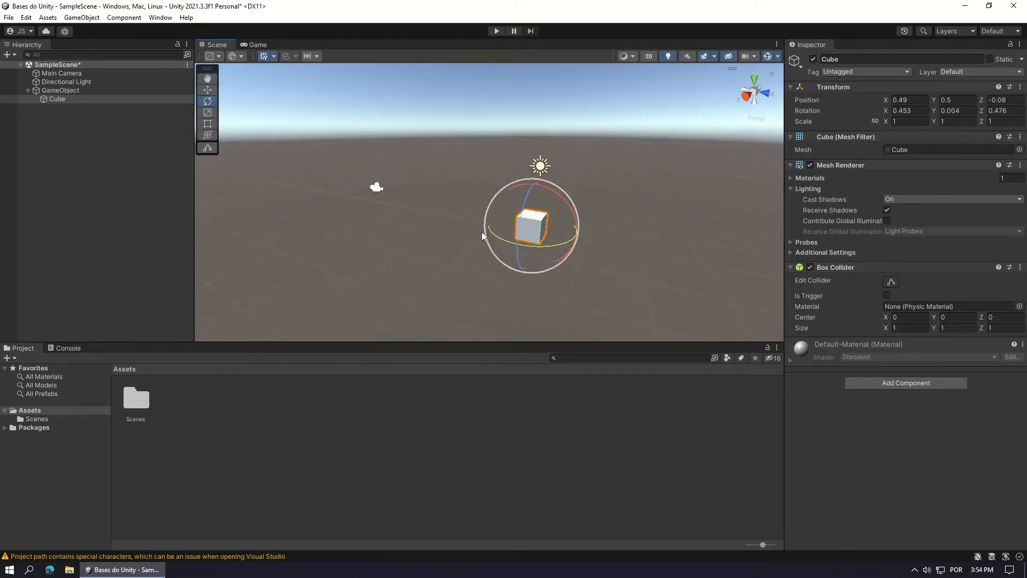
{"action": "left_click_drag", "start_coordinate": [556, 264], "coordinate": [577, 280]}
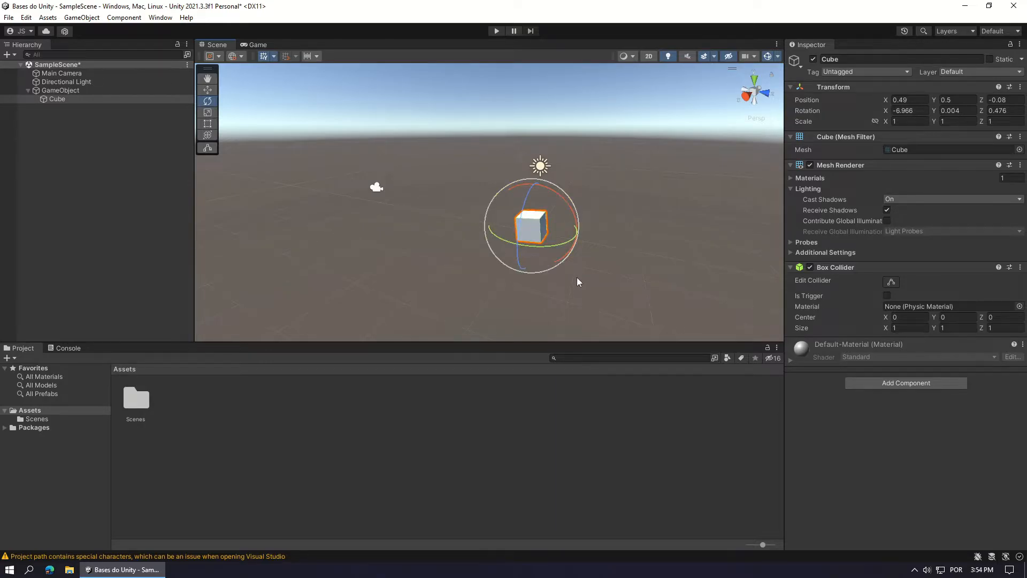
{"action": "key", "text": "ctrl+z"}
Stretch the cube with the Scale tool to about 2.46 on Z and resize it along the X and Y axes.
{"action": "left_click", "coordinate": [208, 115]}
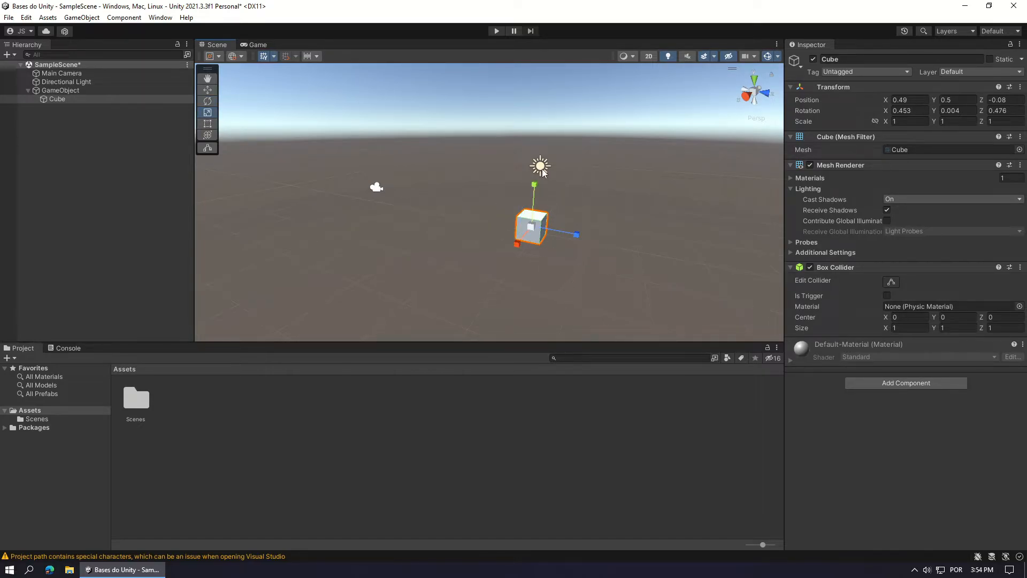
{"action": "left_click_drag", "start_coordinate": [580, 235], "coordinate": [612, 243]}
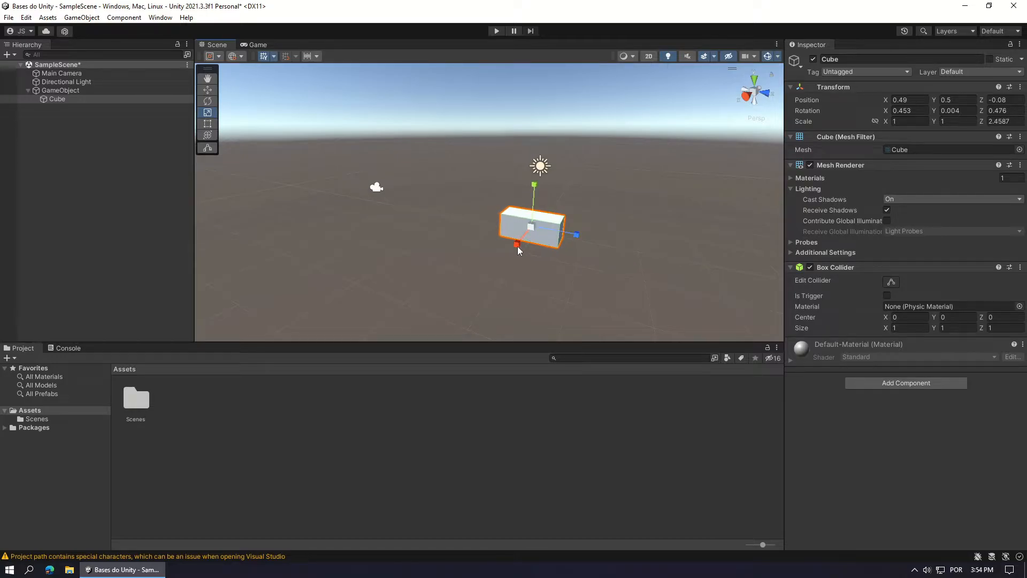
{"action": "left_click_drag", "start_coordinate": [517, 246], "coordinate": [505, 259]}
{"action": "mouse_move", "coordinate": [534, 186]}
{"action": "left_mouse_down"}
{"action": "mouse_move", "coordinate": [533, 201]}
{"action": "mouse_move", "coordinate": [534, 190]}
{"action": "left_mouse_up"}
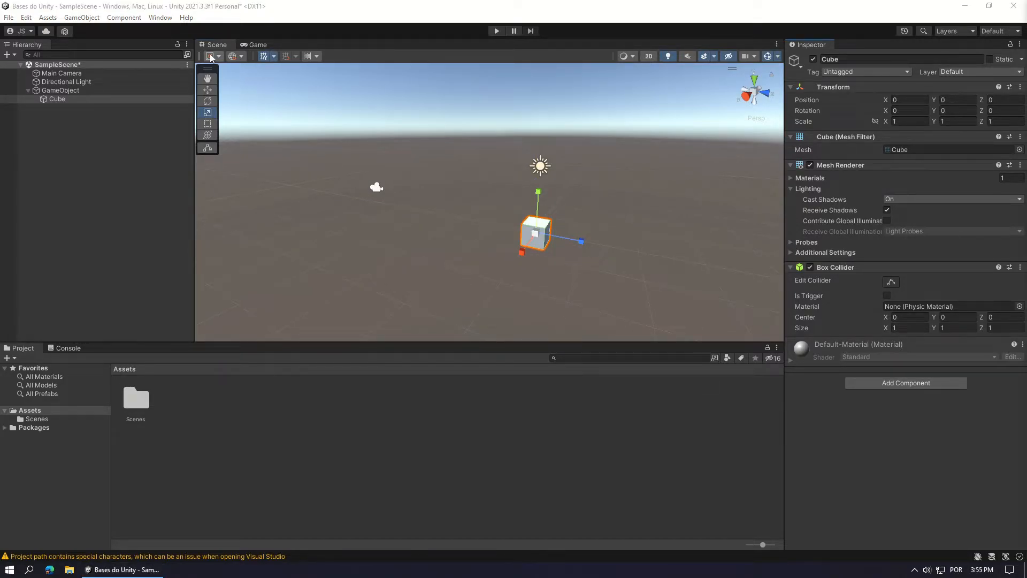
Review the Center and Pivot handle position options with the cube and its parent GameObject selected in turn under the Move tool.
{"action": "left_click", "coordinate": [218, 56]}
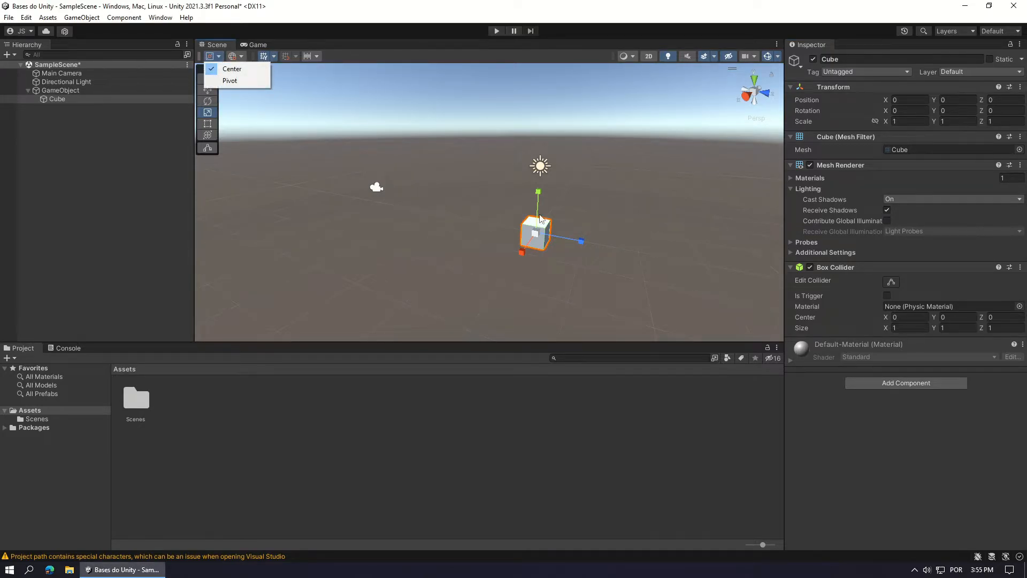
{"action": "left_click", "coordinate": [151, 138]}
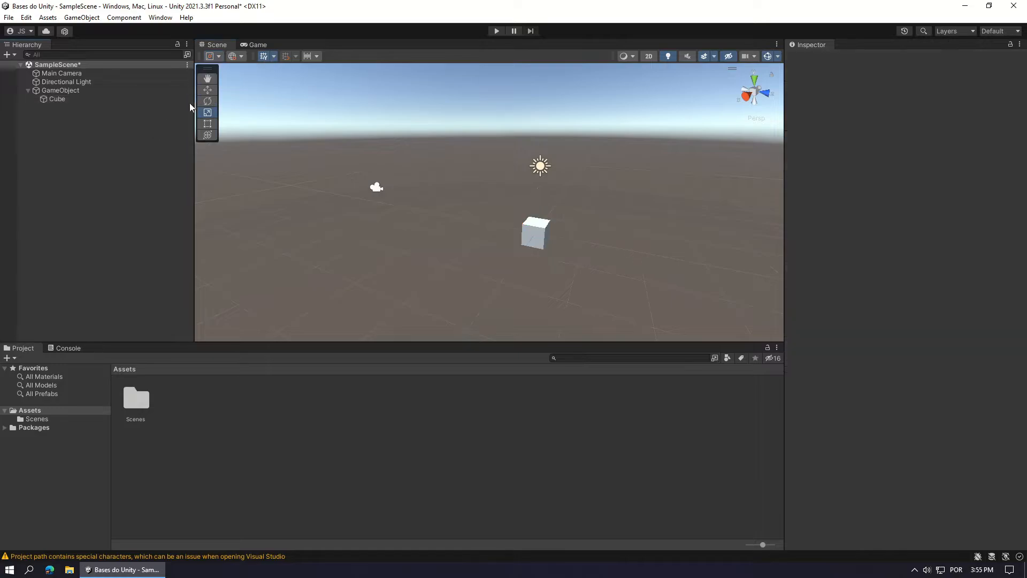
{"action": "left_click", "coordinate": [207, 89]}
{"action": "left_click", "coordinate": [543, 231]}
{"action": "left_click", "coordinate": [216, 57]}
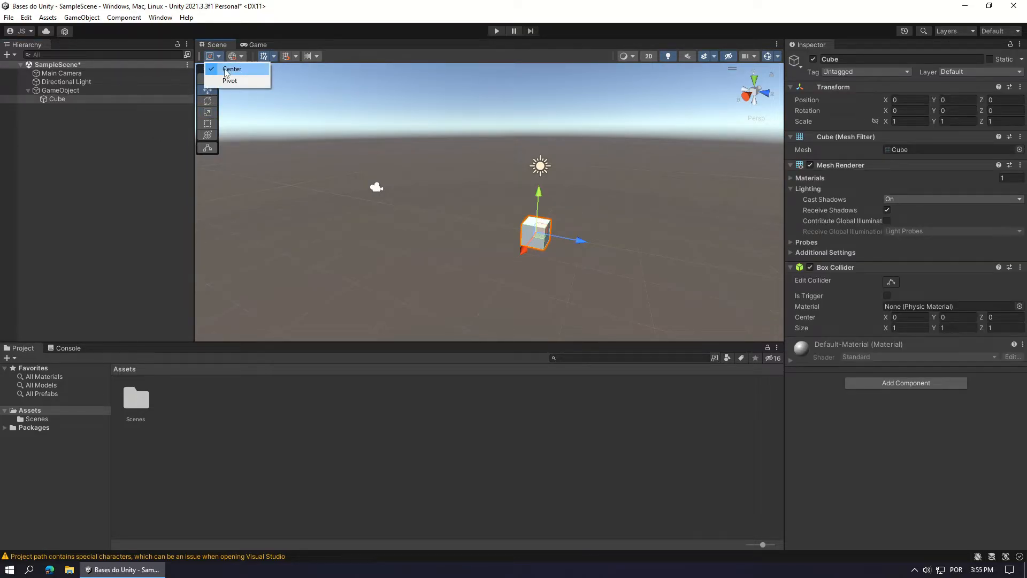
{"action": "left_click", "coordinate": [82, 91]}
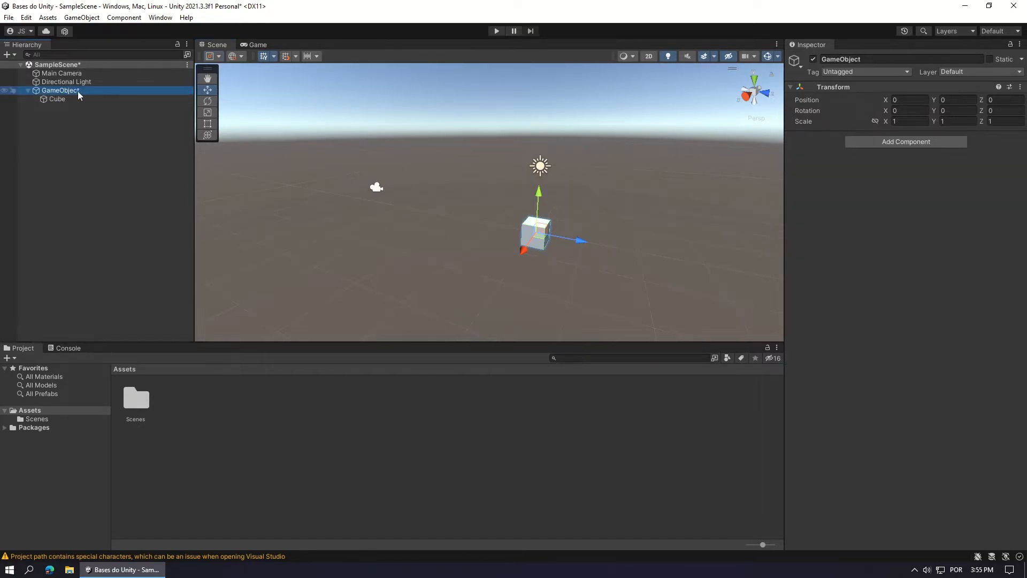
{"action": "left_click", "coordinate": [214, 56]}
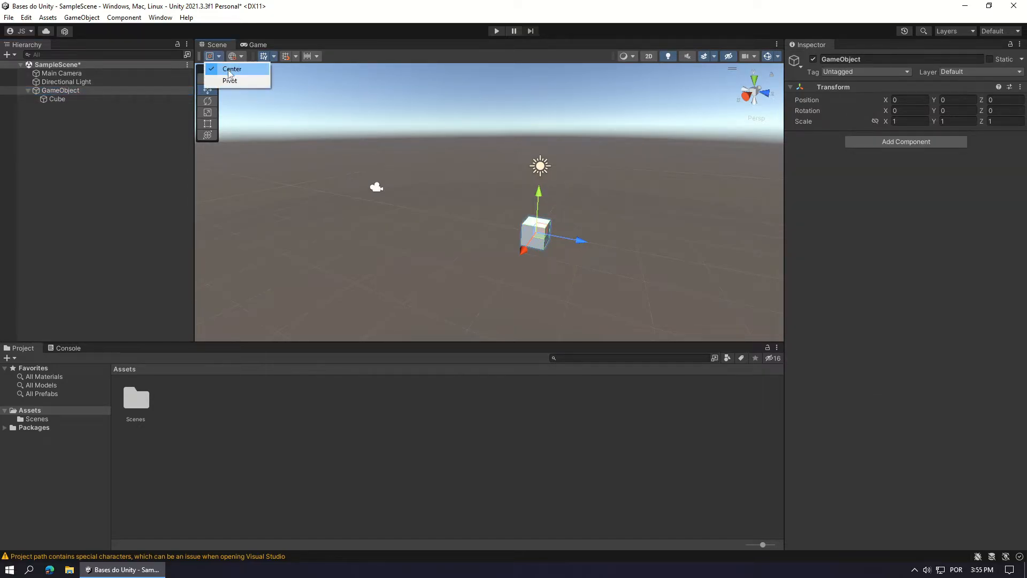
{"action": "left_click", "coordinate": [588, 260]}
{"action": "left_click", "coordinate": [86, 91]}
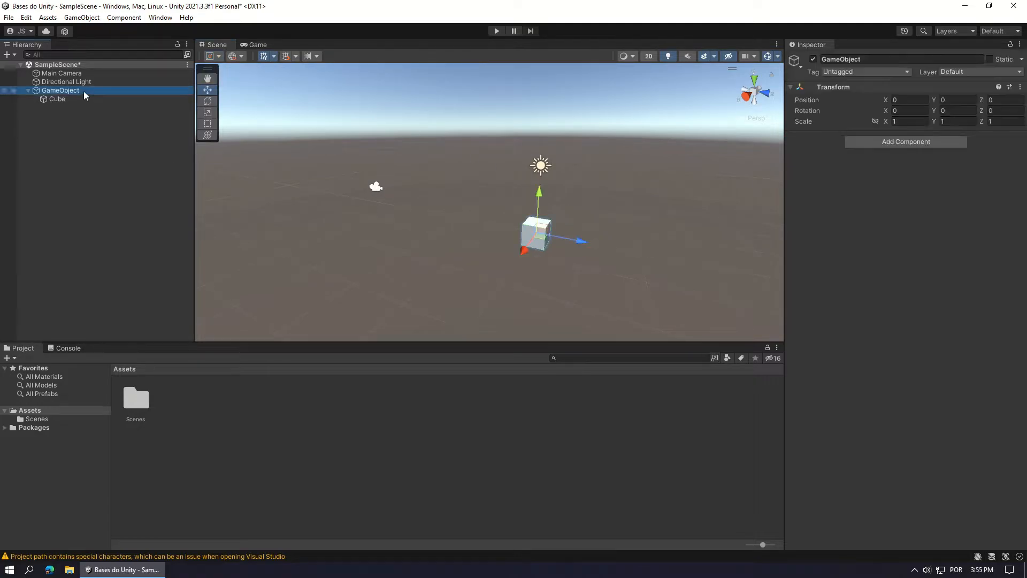
Set the cube's Y position to 0.5 within its parent GameObject.
{"action": "right_click_drag", "start_coordinate": [532, 214], "coordinate": [583, 236]}
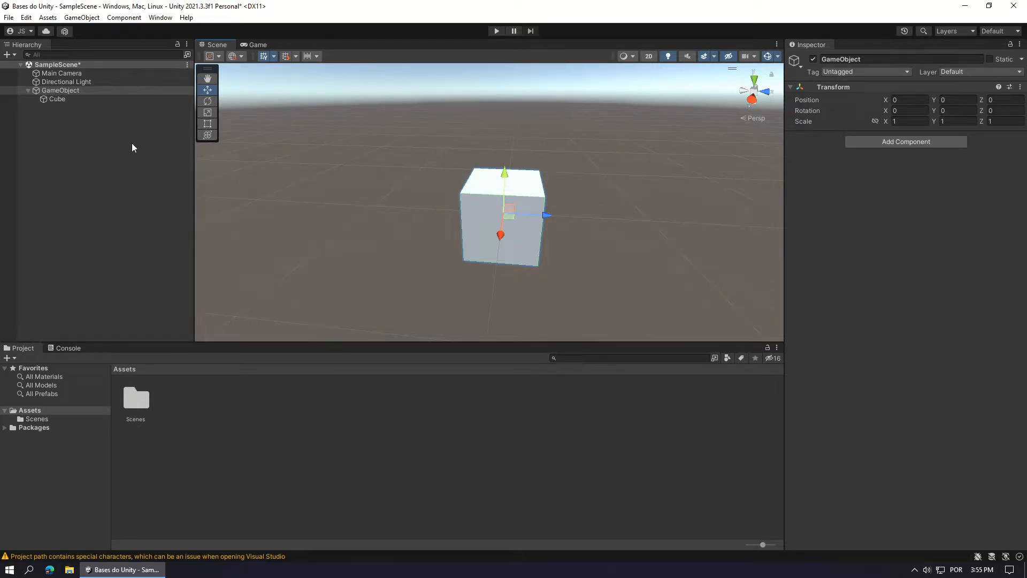
{"action": "right_click_drag", "start_coordinate": [489, 283], "coordinate": [410, 234]}
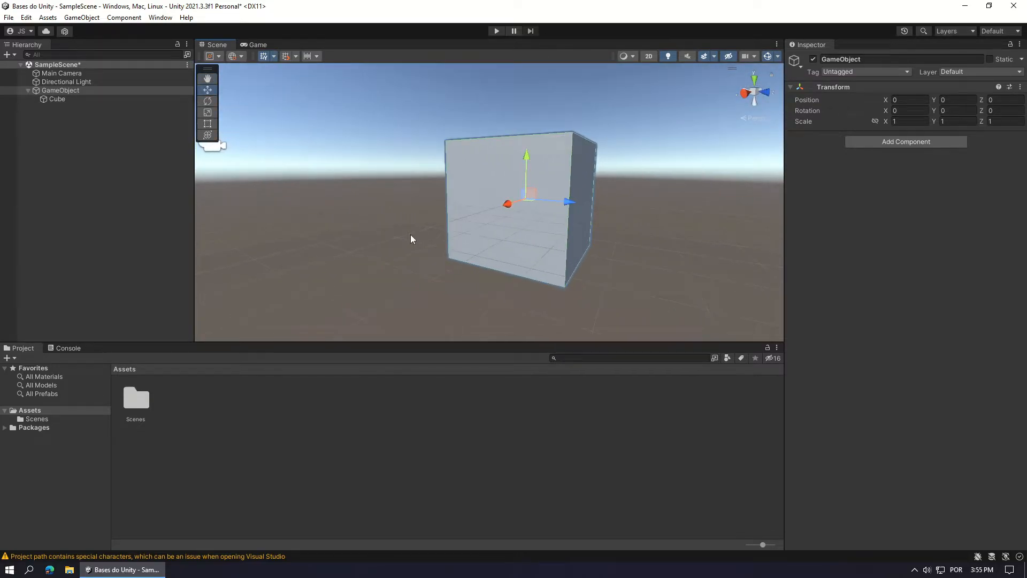
{"action": "left_click", "coordinate": [66, 100]}
{"action": "left_click", "coordinate": [965, 97]}
{"action": "type", "text": "."}
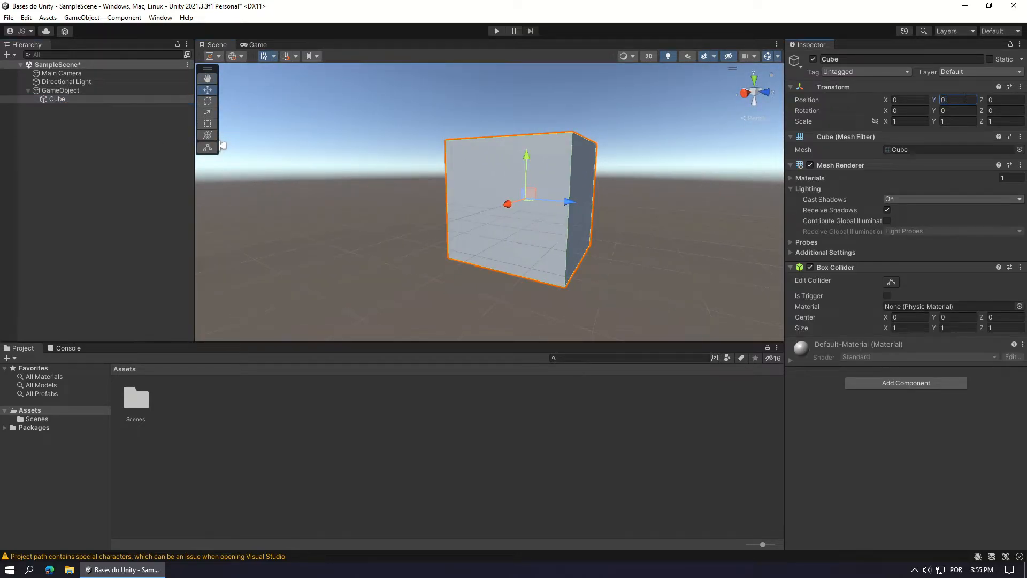
{"action": "type", "text": "5"}
Set the parent GameObject's handle position to Pivot, try moving and rotating it about that point, and undo the transformation.
{"action": "left_click", "coordinate": [58, 89]}
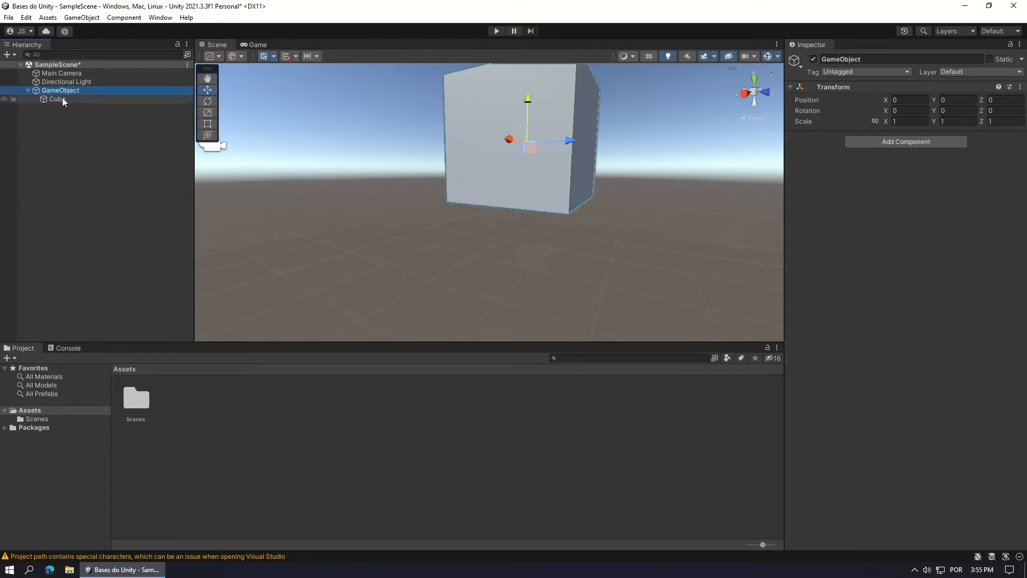
{"action": "left_click", "coordinate": [216, 60]}
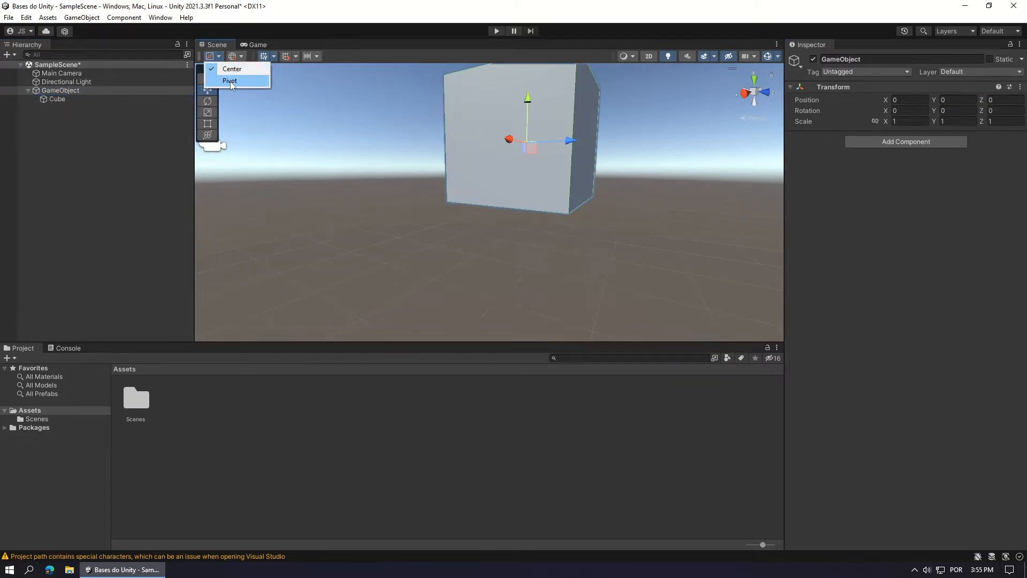
{"action": "left_click", "coordinate": [227, 83]}
{"action": "scroll", "coordinate": [475, 168], "scroll_direction": "down", "scroll_amount": 5}
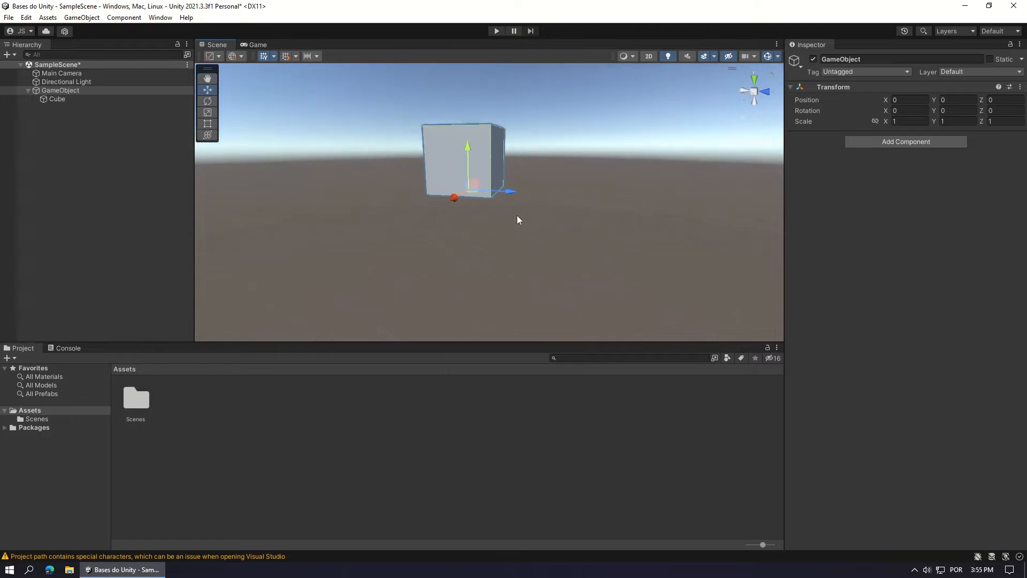
{"action": "left_click_drag", "start_coordinate": [515, 193], "coordinate": [488, 187]}
{"action": "key", "text": "e"}
{"action": "key", "text": "ctrl+z"}
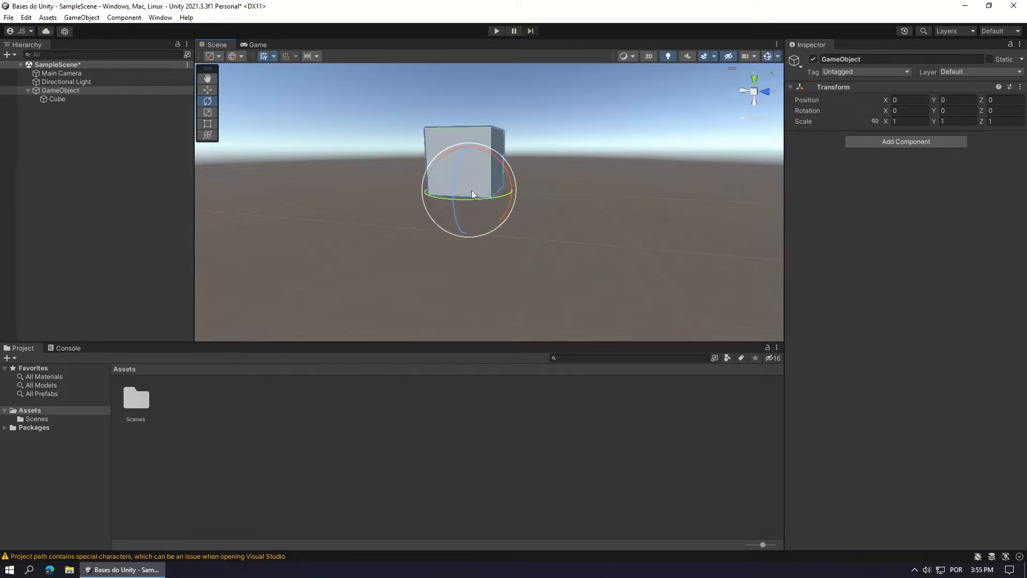
Set the handle position back to Center and try rotating the parent GameObject around its centre.
{"action": "left_click", "coordinate": [209, 56]}
{"action": "left_click", "coordinate": [228, 69]}
{"action": "left_click_drag", "start_coordinate": [470, 163], "coordinate": [494, 166]}
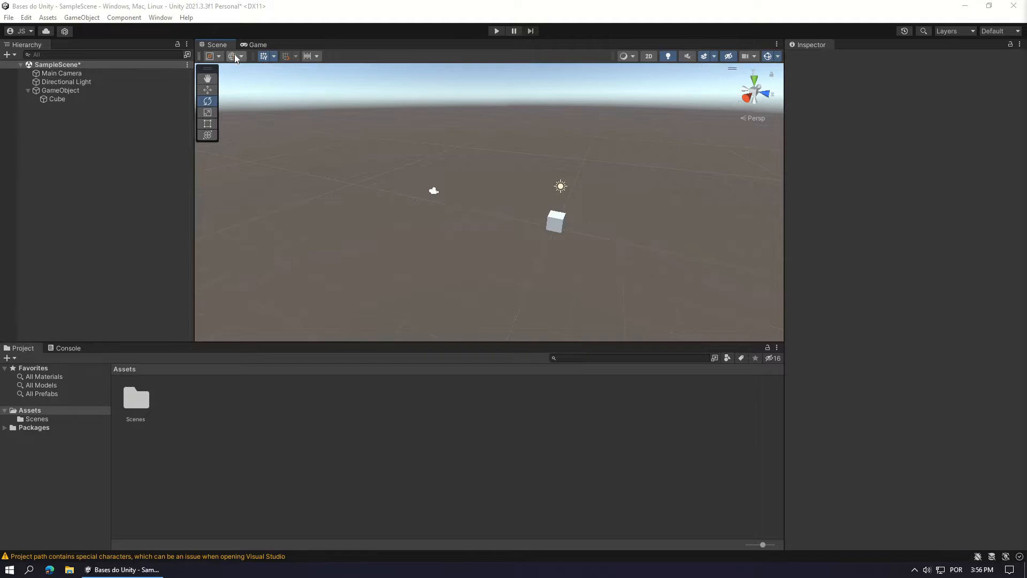
Review the Global and Local handle rotation options and select the Directional Light with the Move tool.
{"action": "left_click", "coordinate": [236, 59]}
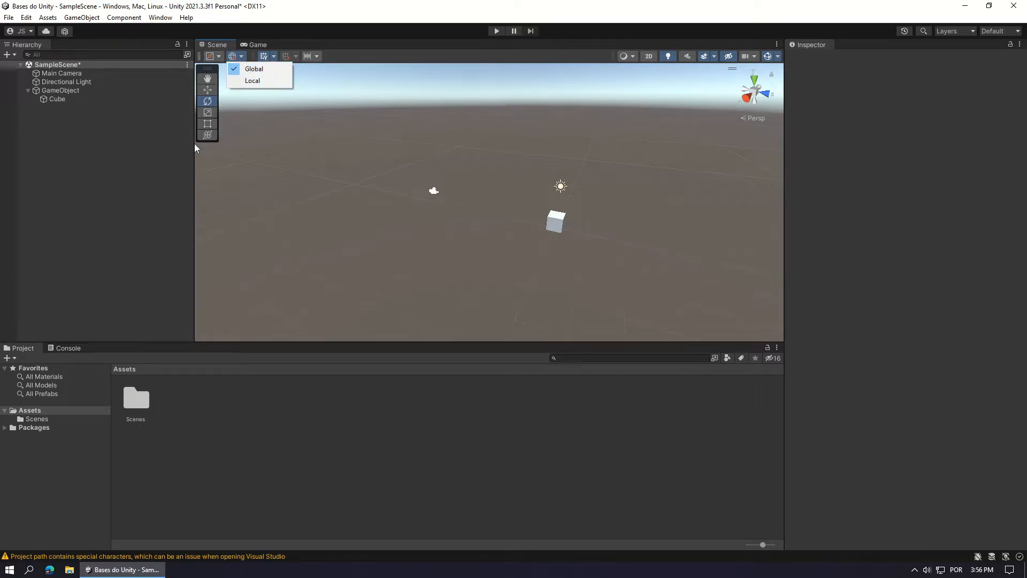
{"action": "right_click_drag", "start_coordinate": [371, 177], "coordinate": [406, 175]}
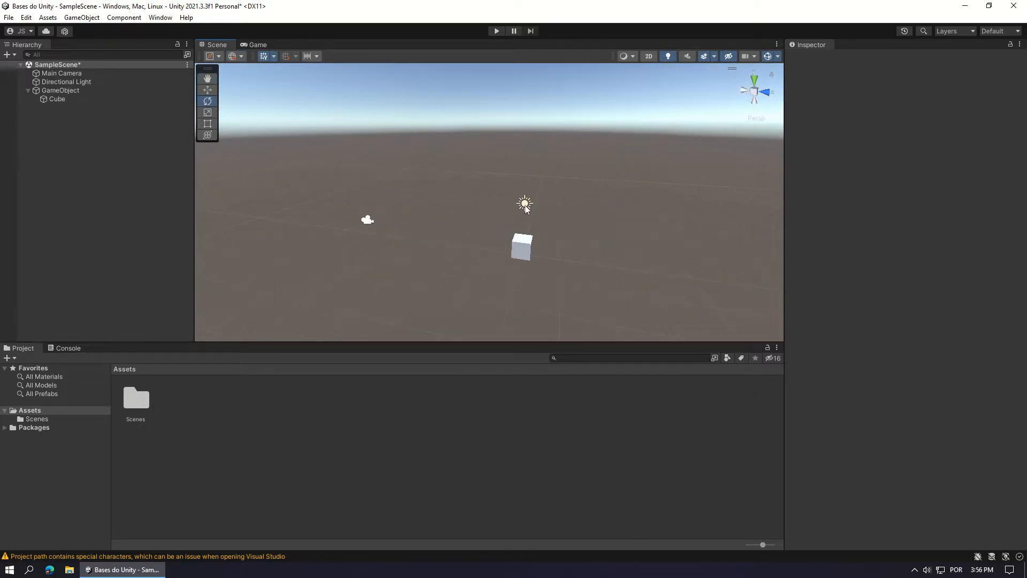
{"action": "left_click", "coordinate": [525, 205]}
{"action": "right_click_drag", "start_coordinate": [484, 257], "coordinate": [509, 259]}
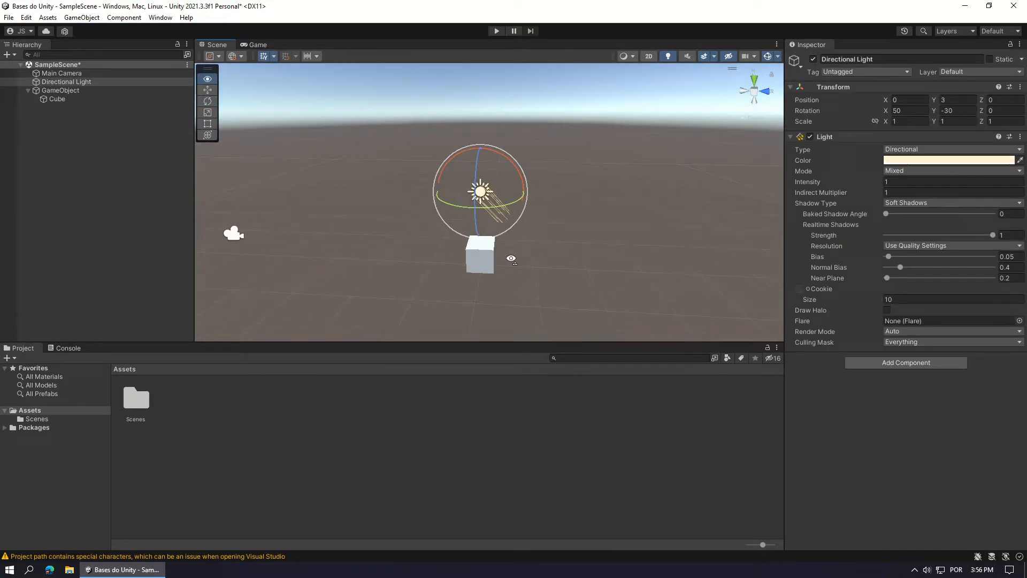
{"action": "left_click", "coordinate": [208, 91]}
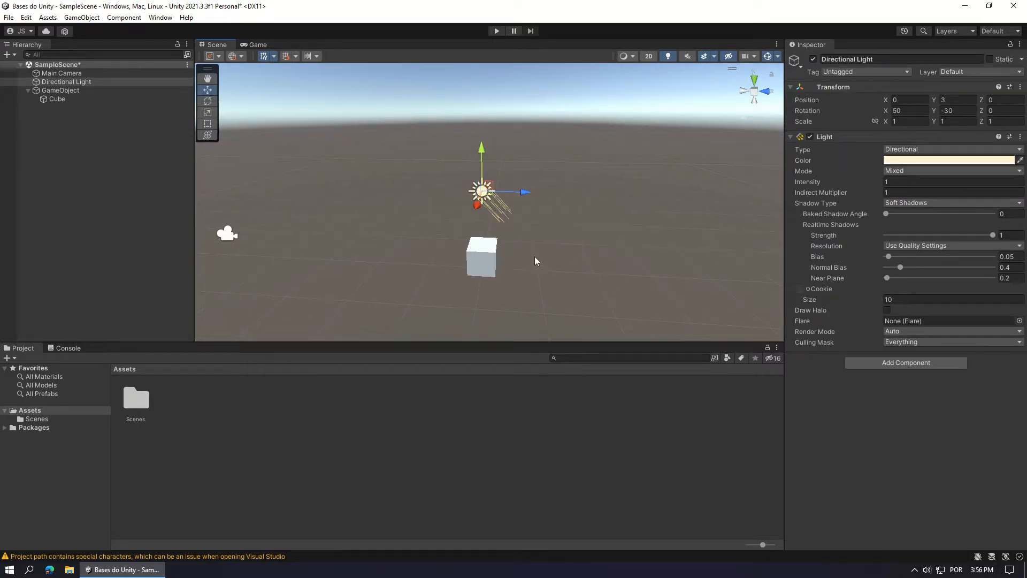
{"action": "mouse_move", "coordinate": [534, 259]}
{"action": "right_mouse_down"}
{"action": "mouse_move", "coordinate": [527, 242]}
{"action": "mouse_move", "coordinate": [543, 243]}
{"action": "mouse_move", "coordinate": [527, 241]}
{"action": "right_mouse_up"}
{"action": "key", "text": "w"}
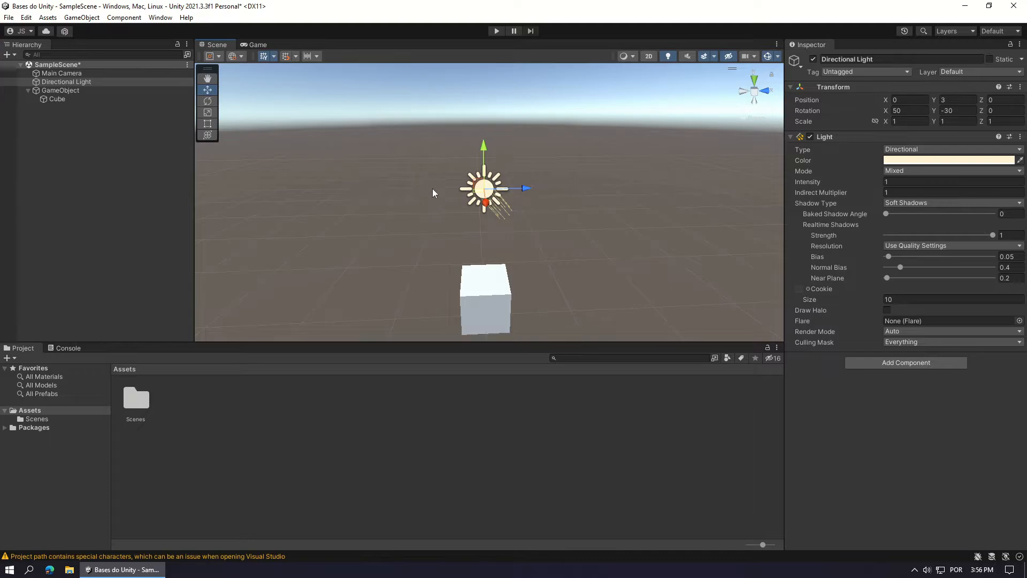
{"action": "right_click_drag", "start_coordinate": [550, 156], "coordinate": [602, 174]}
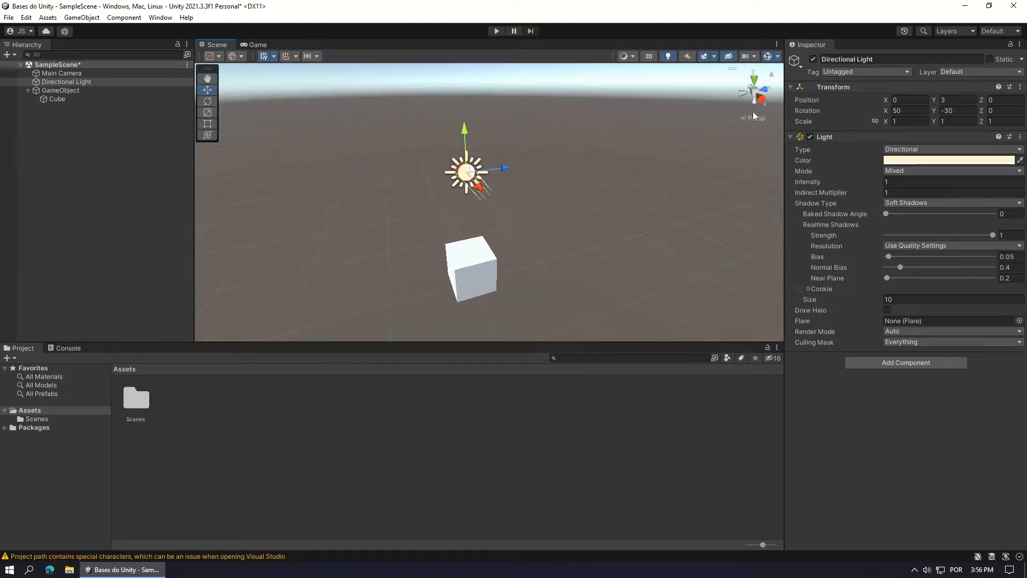
Set the handle rotation to Local, try moving the Directional Light along its local Z axis, and undo the move.
{"action": "left_click", "coordinate": [234, 56]}
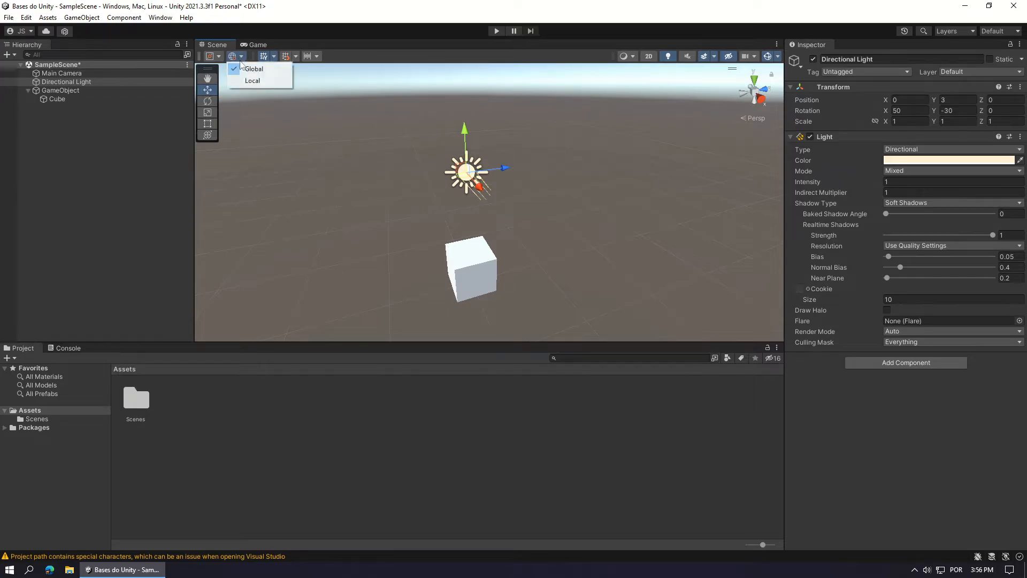
{"action": "left_click", "coordinate": [254, 80]}
{"action": "right_click_drag", "start_coordinate": [300, 107], "coordinate": [288, 198]}
{"action": "right_click_drag", "start_coordinate": [500, 223], "coordinate": [532, 210]}
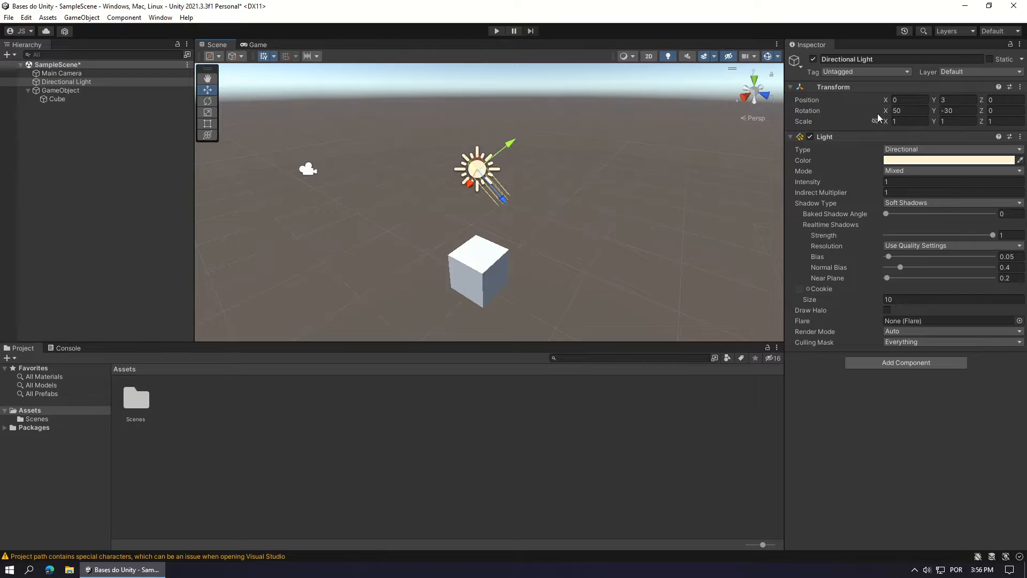
{"action": "mouse_move", "coordinate": [501, 197]}
{"action": "left_mouse_down"}
{"action": "mouse_move", "coordinate": [513, 206]}
{"action": "mouse_move", "coordinate": [498, 194]}
{"action": "left_mouse_up"}
{"action": "key", "text": "ctrl+z"}
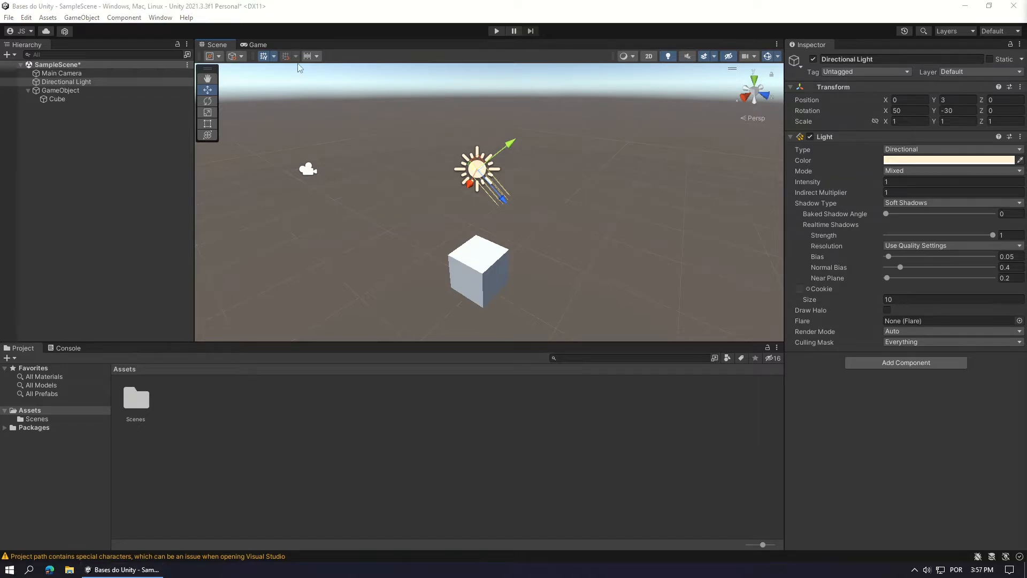
Set the handle rotation back to Global and move the Directional Light along the Z axis to about -0.6.
{"action": "right_click_drag", "start_coordinate": [414, 149], "coordinate": [461, 163]}
{"action": "key", "text": "s"}
{"action": "left_click", "coordinate": [263, 55]}
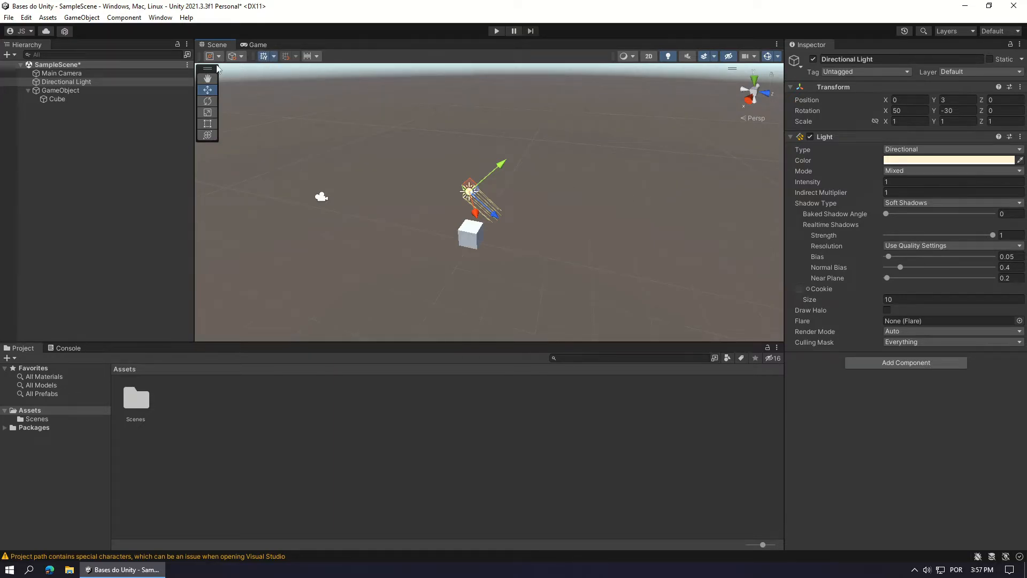
{"action": "left_click", "coordinate": [242, 59]}
{"action": "left_click", "coordinate": [249, 69]}
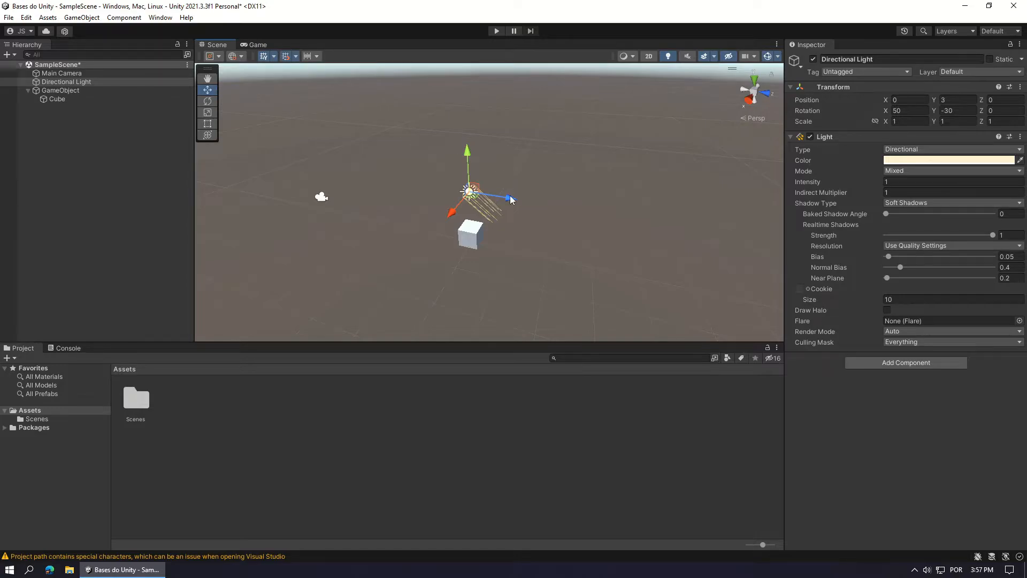
{"action": "mouse_move", "coordinate": [513, 200]}
{"action": "left_mouse_down"}
{"action": "mouse_move", "coordinate": [464, 196]}
{"action": "mouse_move", "coordinate": [602, 239]}
{"action": "mouse_move", "coordinate": [489, 212]}
{"action": "mouse_move", "coordinate": [523, 202]}
{"action": "mouse_move", "coordinate": [560, 217]}
{"action": "mouse_move", "coordinate": [497, 194]}
{"action": "left_mouse_up"}
{"action": "key", "text": "ctrl+z"}
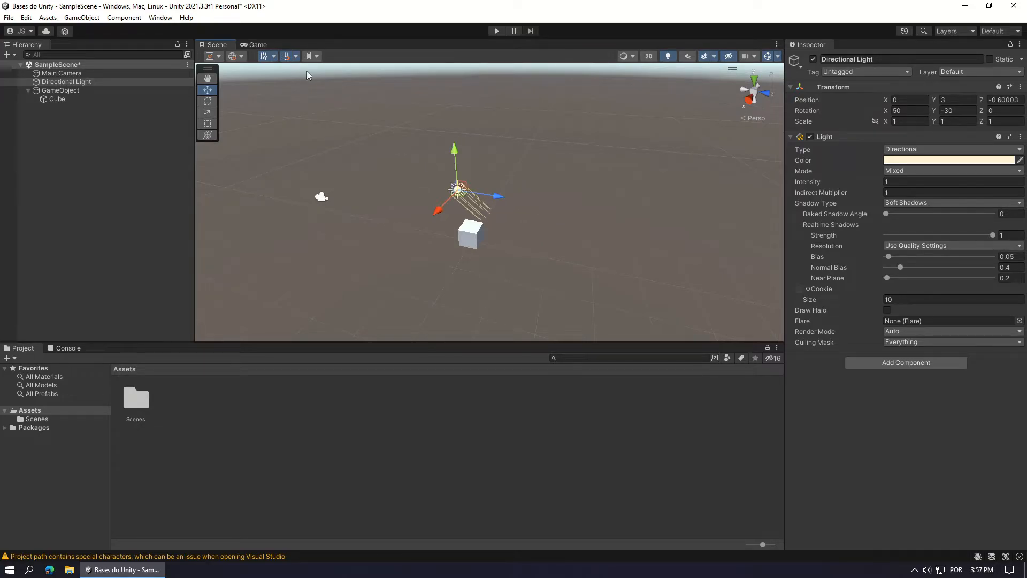
Set the grid snapping size to 1 and move the Directional Light along the Z axis to 0.
{"action": "left_click", "coordinate": [296, 56]}
{"action": "left_click", "coordinate": [372, 79]}
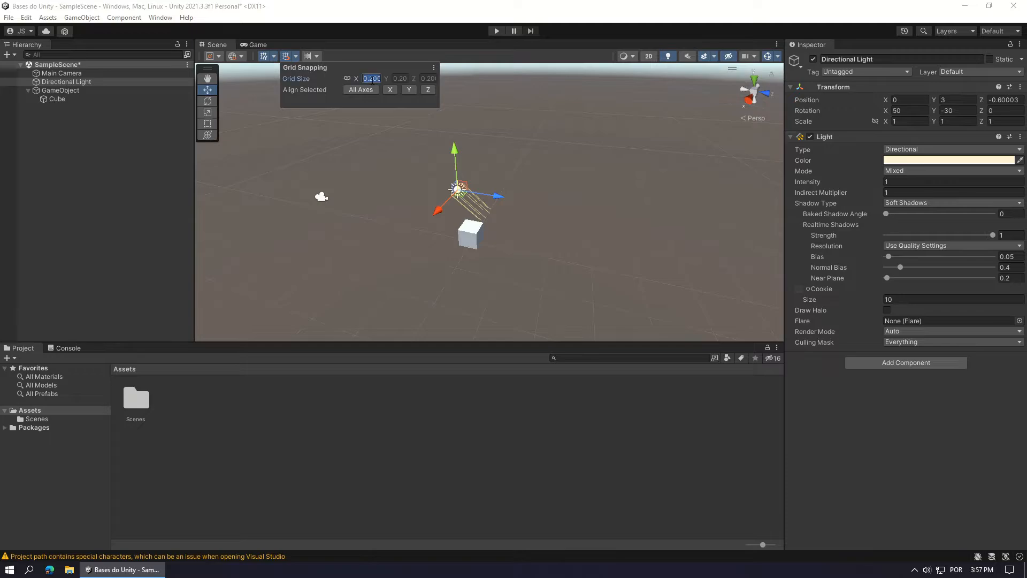
{"action": "type", "text": "1"}
{"action": "left_click", "coordinate": [505, 216]}
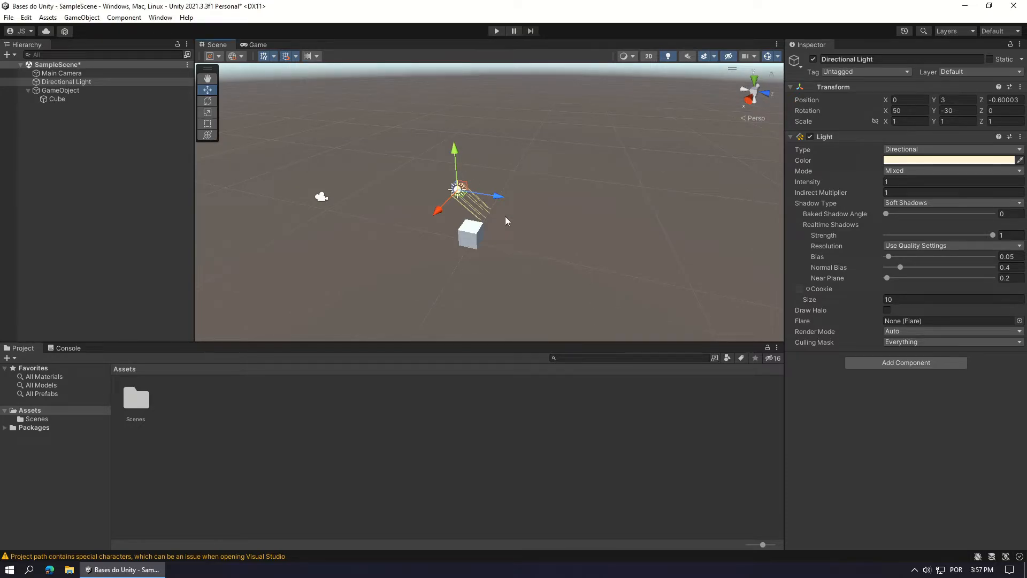
{"action": "left_click", "coordinate": [457, 189]}
{"action": "mouse_move", "coordinate": [506, 197]}
{"action": "left_mouse_down"}
{"action": "mouse_move", "coordinate": [702, 245]}
{"action": "mouse_move", "coordinate": [511, 207]}
{"action": "left_mouse_up"}
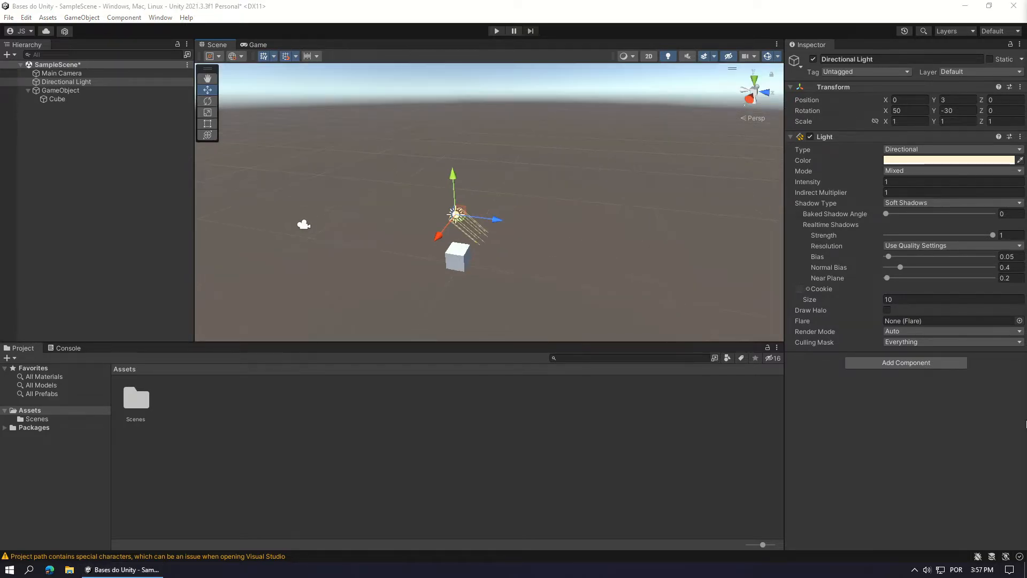
Review the scene shading modes, keep Shaded, and select the cube under GameObject.
{"action": "left_click", "coordinate": [631, 56]}
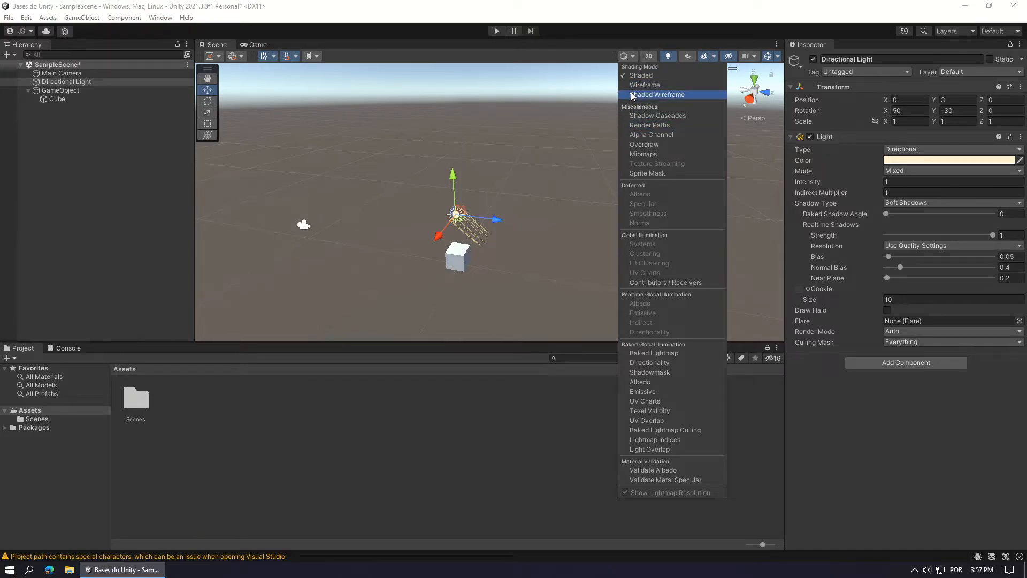
{"action": "left_click", "coordinate": [661, 76]}
{"action": "key", "text": "f"}
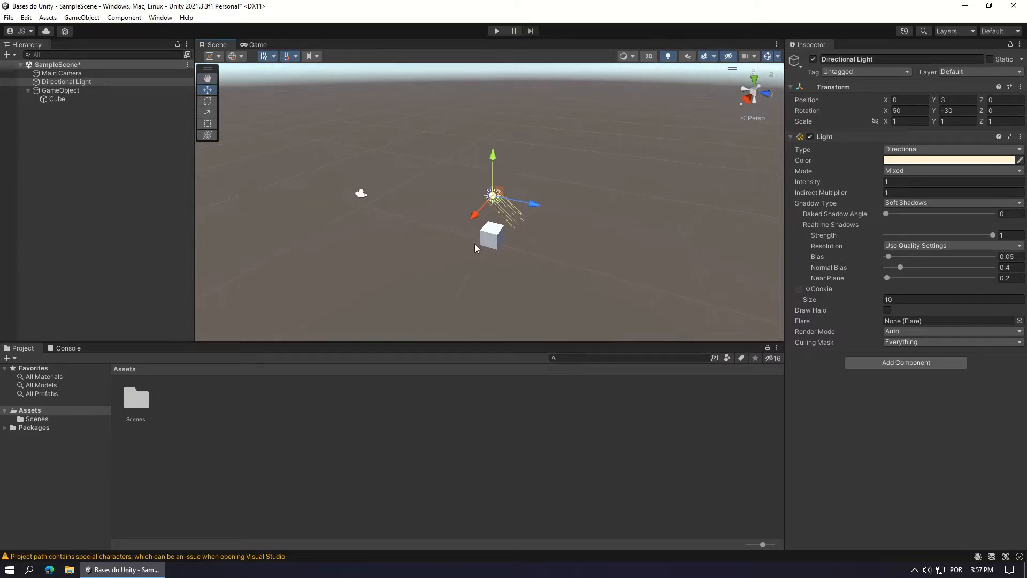
{"action": "left_click", "coordinate": [474, 243]}
{"action": "left_click", "coordinate": [491, 244]}
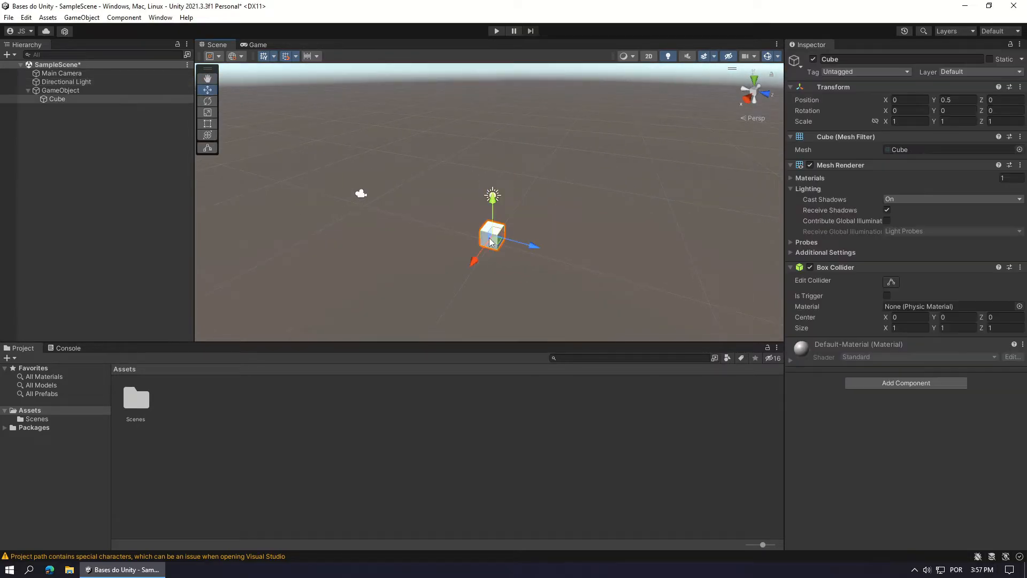
Switch the Scene view's shading mode to Wireframe and examine the cube's edges.
{"action": "left_click", "coordinate": [629, 56]}
{"action": "left_click", "coordinate": [651, 88]}
{"action": "mouse_move", "coordinate": [529, 194]}
{"action": "right_mouse_down"}
{"action": "mouse_move", "coordinate": [559, 202]}
{"action": "mouse_move", "coordinate": [530, 246]}
{"action": "right_mouse_up"}
{"action": "left_click", "coordinate": [538, 244]}
{"action": "mouse_move", "coordinate": [519, 233]}
{"action": "right_mouse_down"}
{"action": "mouse_move", "coordinate": [527, 230]}
{"action": "mouse_move", "coordinate": [502, 242]}
{"action": "right_mouse_up"}
{"action": "left_click", "coordinate": [505, 193]}
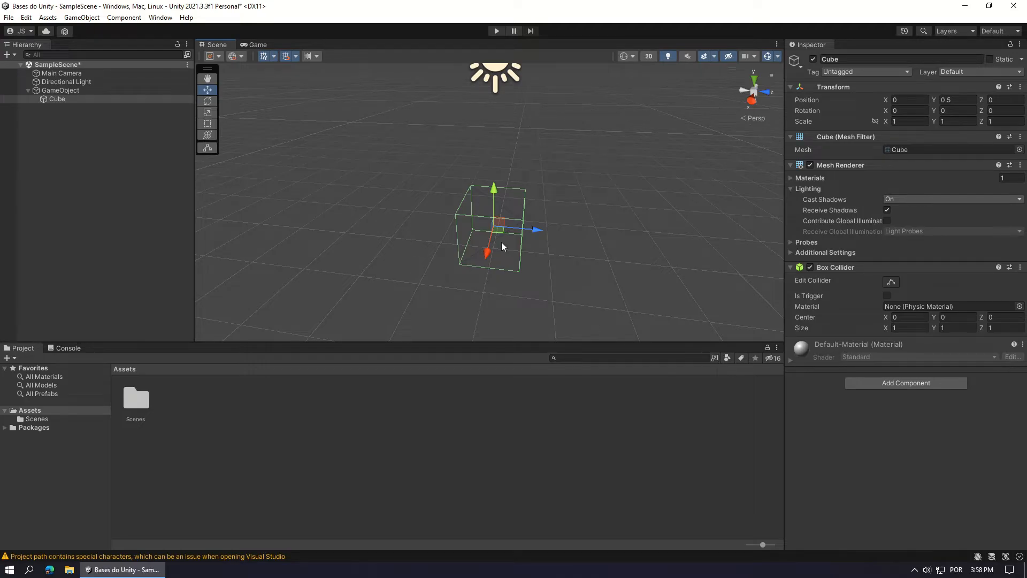
{"action": "right_click_drag", "start_coordinate": [569, 236], "coordinate": [574, 229]}
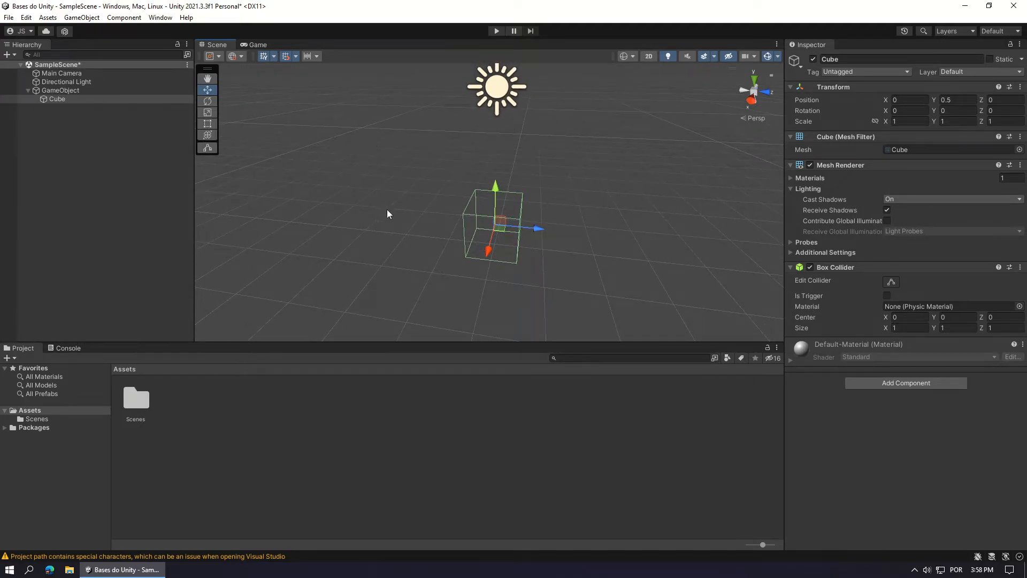
Try the Shaded Wireframe mode on the cube and set the Scene view's shading mode back to Shaded.
{"action": "left_click", "coordinate": [625, 56]}
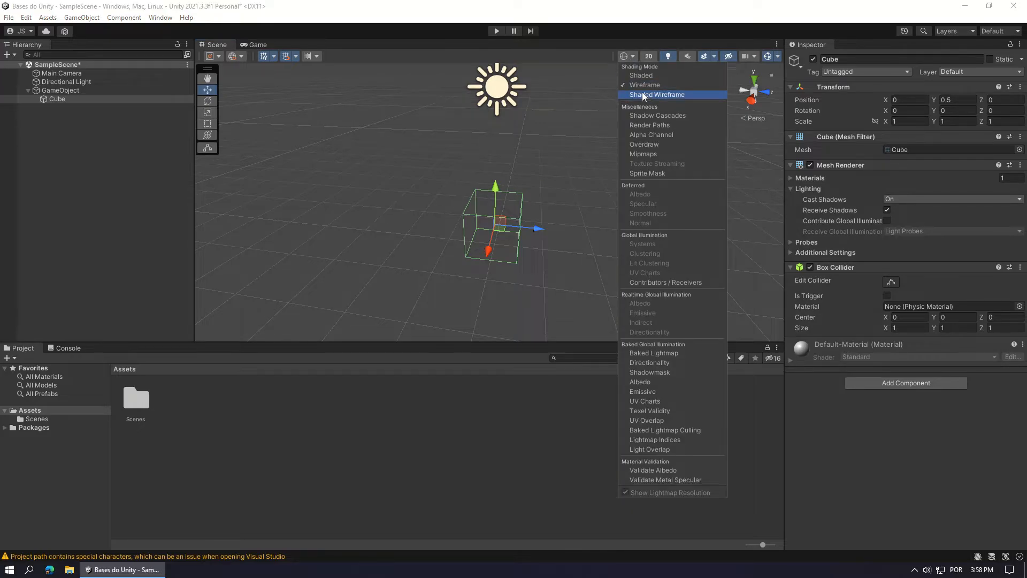
{"action": "left_click", "coordinate": [640, 94]}
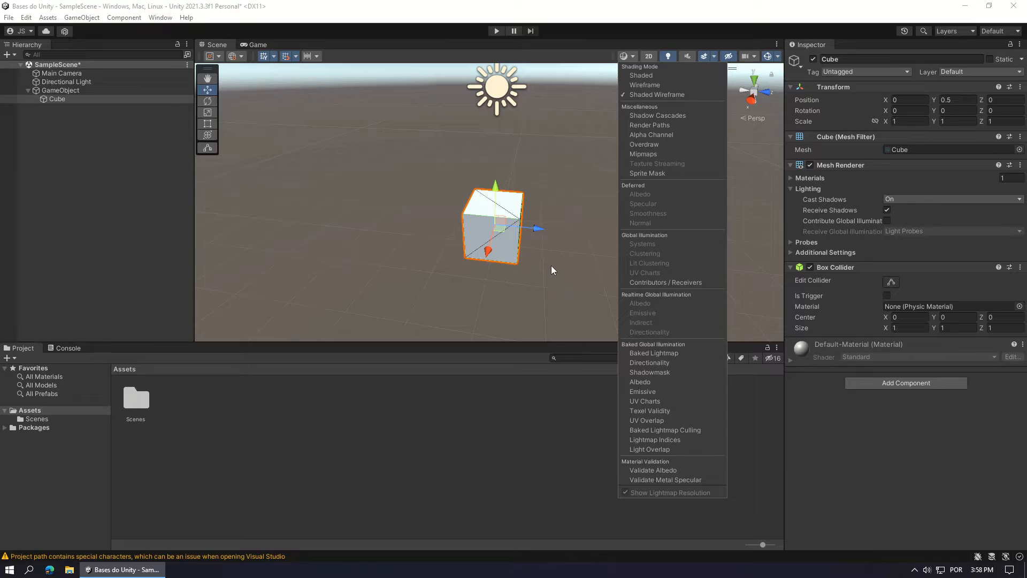
{"action": "left_click", "coordinate": [641, 77]}
{"action": "mouse_move", "coordinate": [599, 198]}
{"action": "left_mouse_down", "text": "alt"}
{"action": "mouse_move", "coordinate": [523, 181]}
{"action": "mouse_move", "coordinate": [424, 197]}
{"action": "mouse_move", "coordinate": [403, 229]}
{"action": "mouse_move", "coordinate": [519, 208]}
{"action": "left_mouse_up", "text": "alt"}
Switch the Scene view to 2D mode and examine the parent GameObject with its cube framed in the flat view.
{"action": "left_click", "coordinate": [647, 56]}
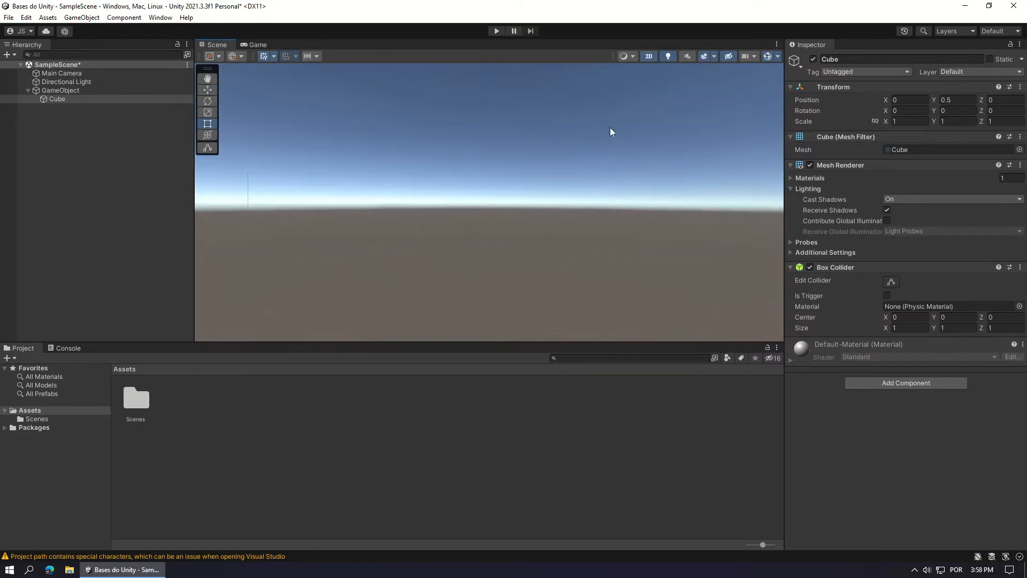
{"action": "left_click_drag", "start_coordinate": [431, 240], "coordinate": [641, 195]}
{"action": "left_click", "coordinate": [85, 90]}
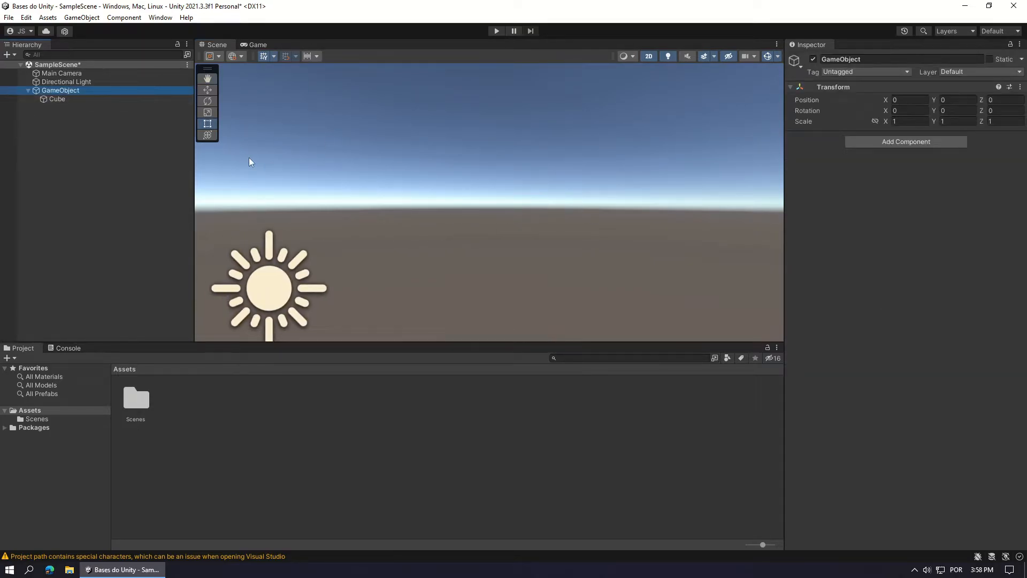
{"action": "key", "text": "f"}
{"action": "scroll", "coordinate": [654, 236], "scroll_direction": "down", "scroll_amount": 6}
{"action": "middle_click_drag", "start_coordinate": [695, 184], "coordinate": [597, 223]}
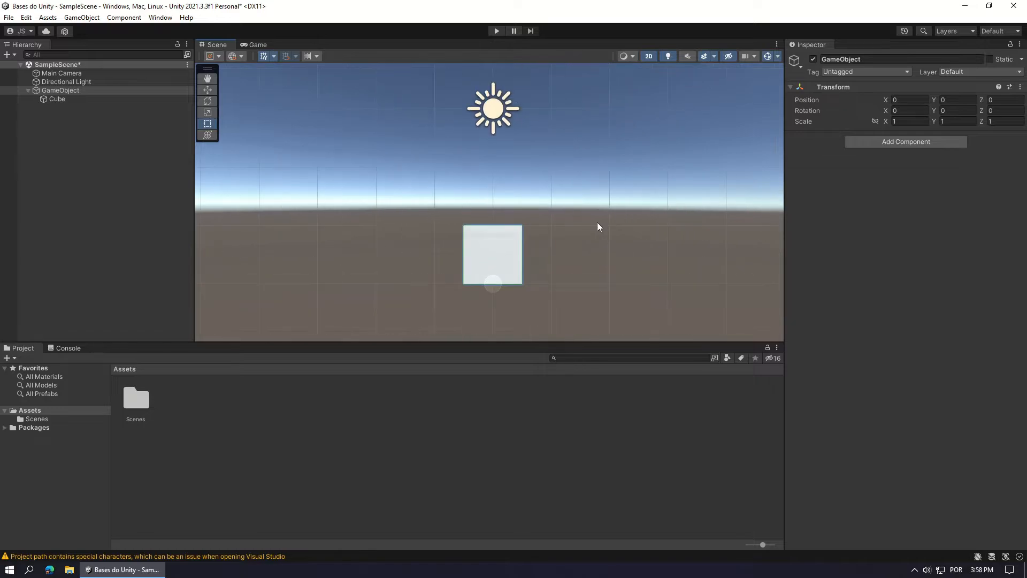
{"action": "scroll", "coordinate": [597, 223], "scroll_direction": "down", "scroll_amount": 1}
{"action": "scroll", "coordinate": [622, 195], "scroll_direction": "down", "scroll_amount": 2}
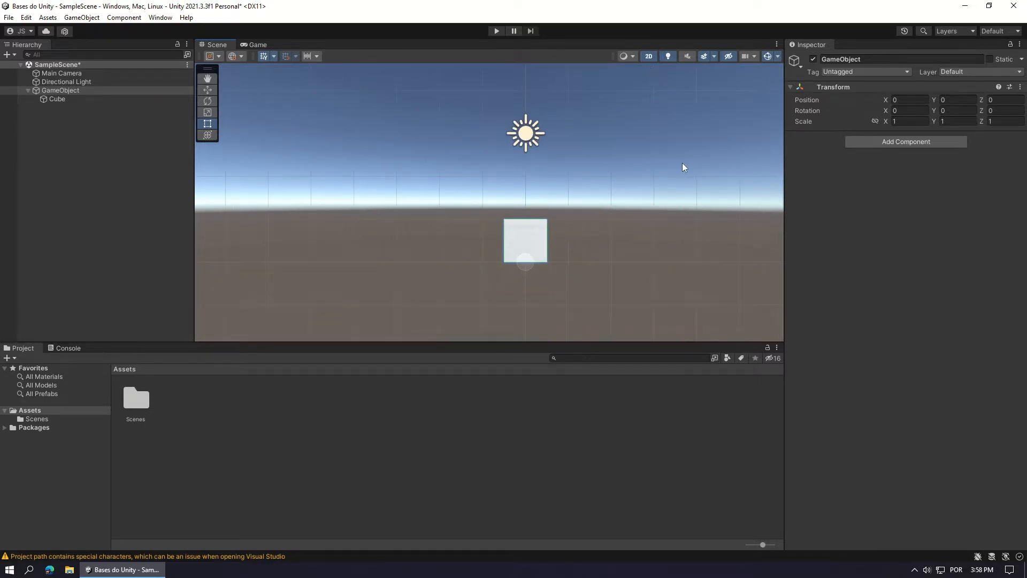
{"action": "scroll", "coordinate": [683, 166], "scroll_direction": "down", "scroll_amount": 1}
{"action": "scroll", "coordinate": [686, 187], "scroll_direction": "up", "scroll_amount": 2}
{"action": "middle_click_drag", "start_coordinate": [686, 187], "coordinate": [631, 189]}
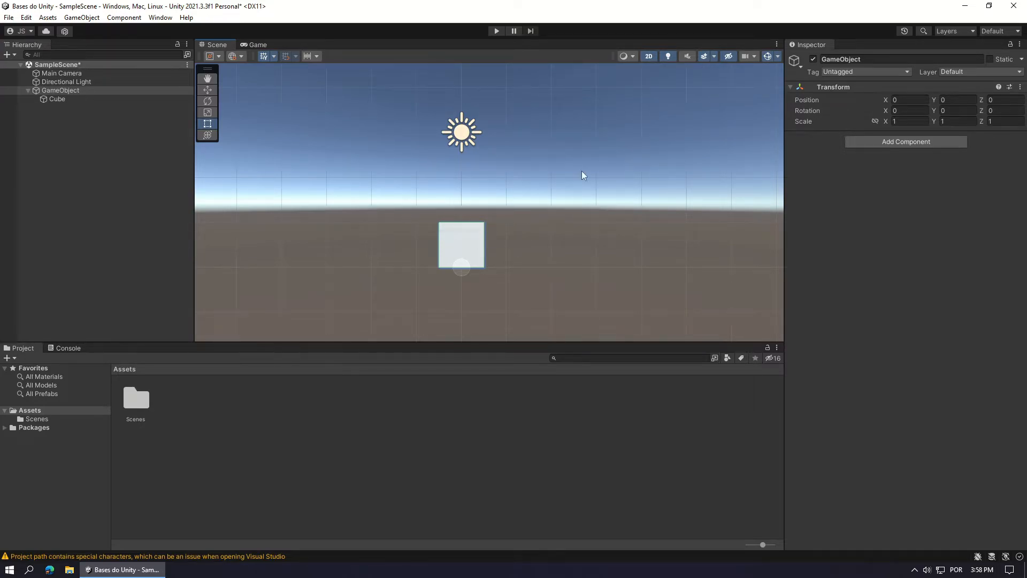
Turn off 2D mode and inspect the GameObject from several angles in the 3D perspective view.
{"action": "left_click", "coordinate": [649, 56]}
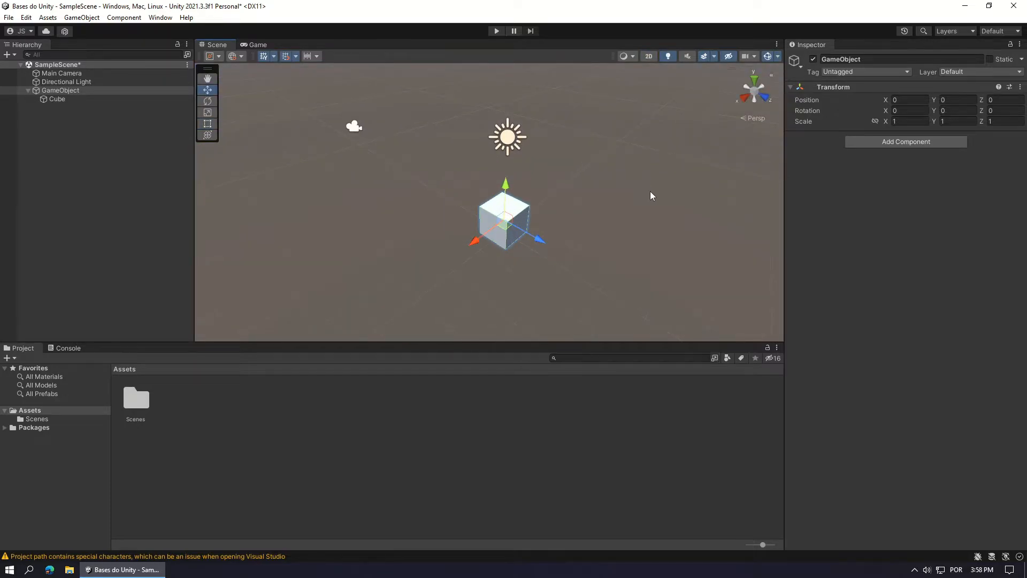
{"action": "left_click_drag", "start_coordinate": [650, 194], "coordinate": [602, 206], "text": "alt"}
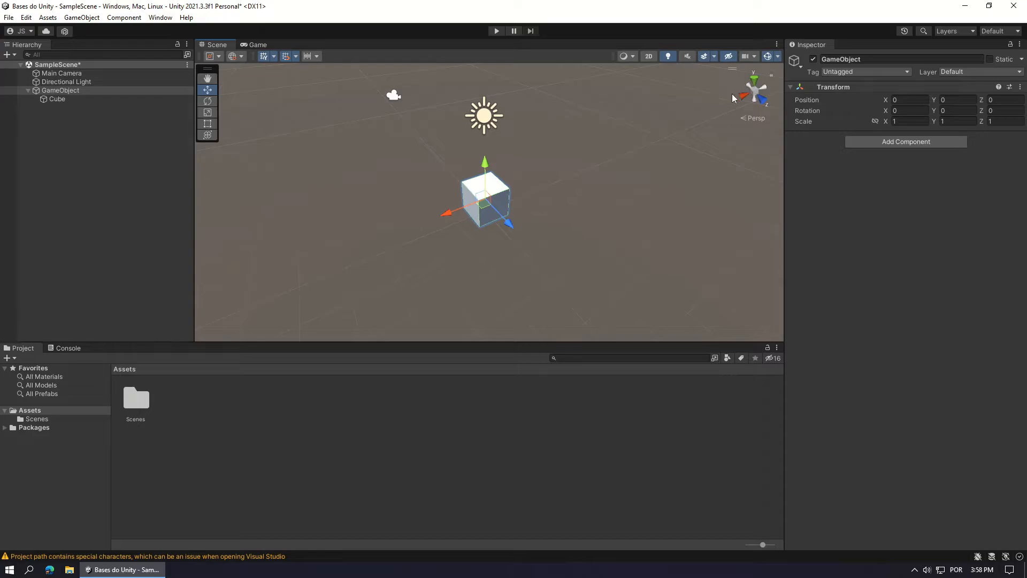
{"action": "left_click_drag", "start_coordinate": [599, 136], "coordinate": [693, 166], "text": "alt"}
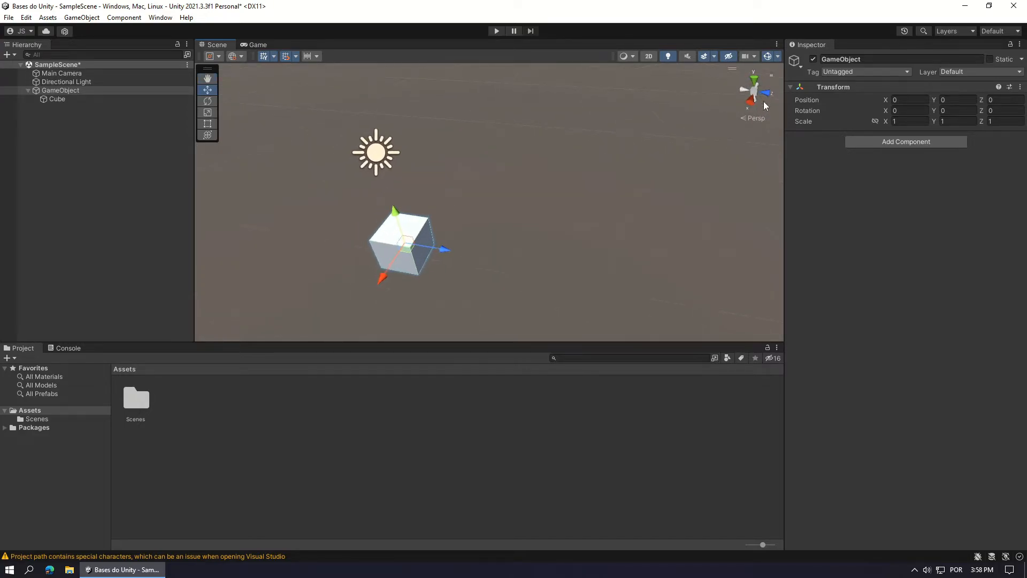
{"action": "left_click_drag", "start_coordinate": [489, 207], "coordinate": [472, 241], "text": "alt"}
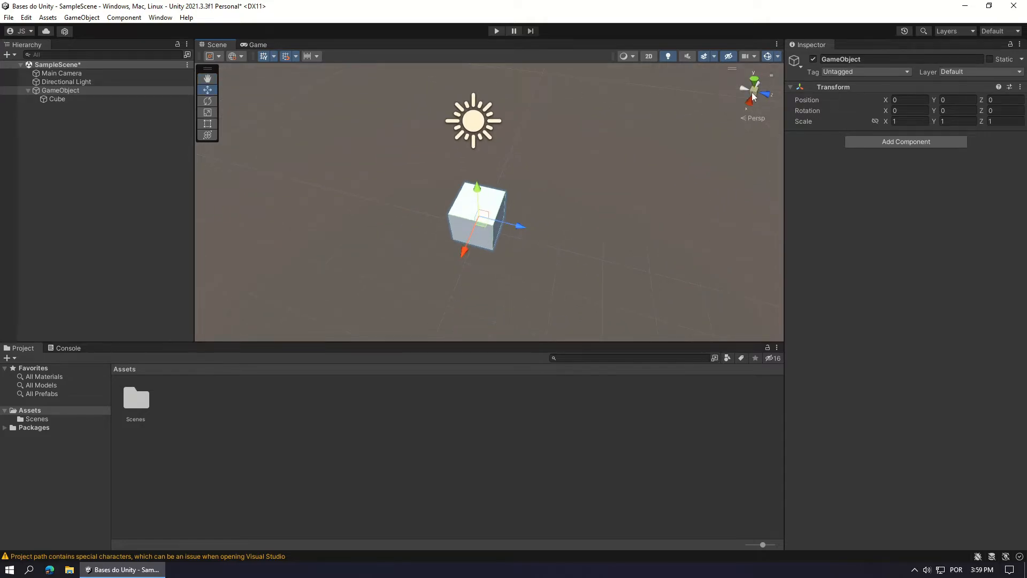
Switch the Scene view's projection from perspective to isometric and inspect the cube from another angle.
{"action": "middle_click_drag", "start_coordinate": [570, 222], "coordinate": [536, 225]}
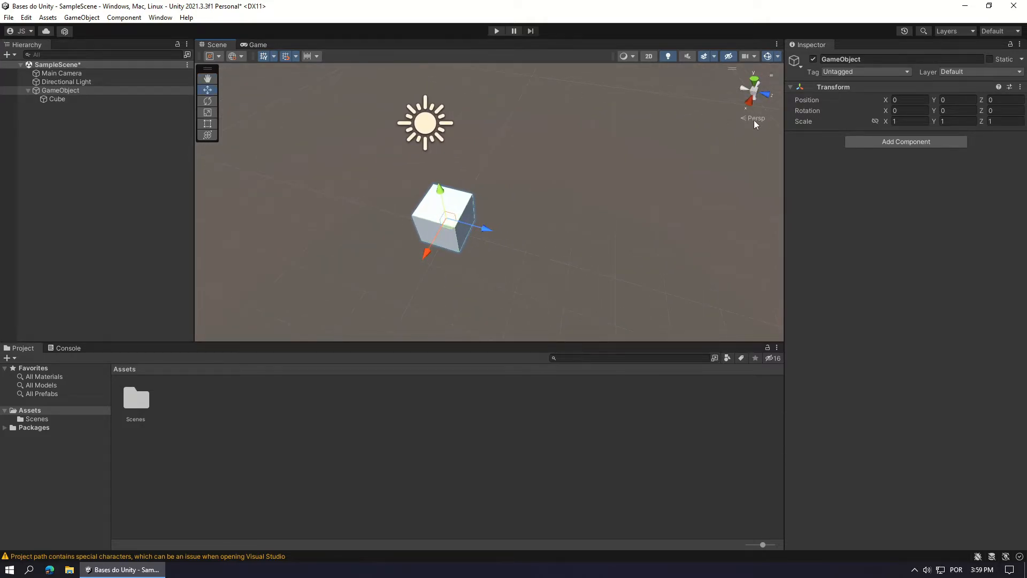
{"action": "right_click_drag", "start_coordinate": [571, 185], "coordinate": [544, 165]}
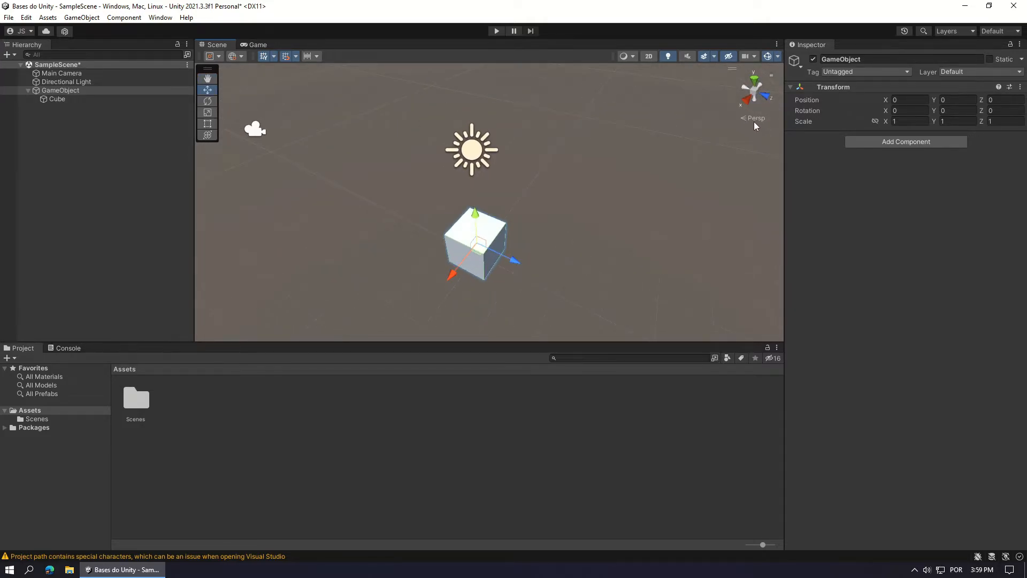
{"action": "left_click", "coordinate": [753, 118]}
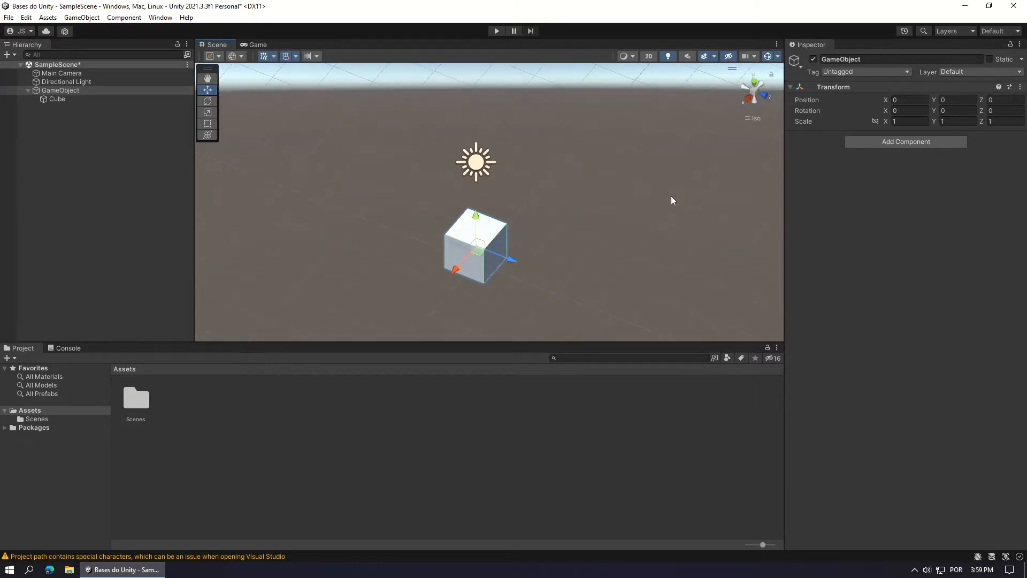
{"action": "right_click_drag", "start_coordinate": [671, 196], "coordinate": [710, 176]}
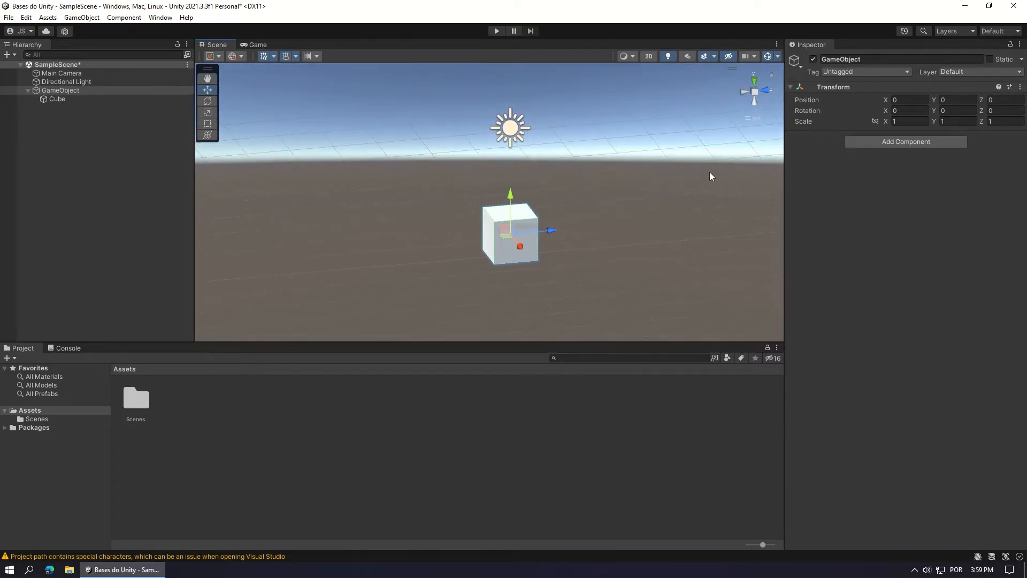
Align the isometric Scene view with the Front view along the Z axis and inspect the GameObject's cube.
{"action": "left_click", "coordinate": [759, 95]}
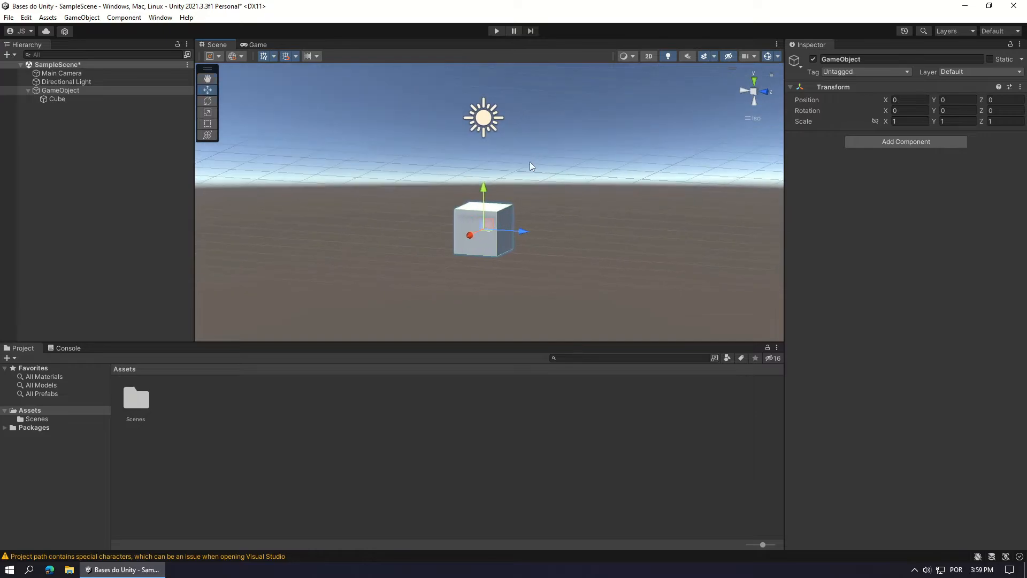
{"action": "right_click_drag", "start_coordinate": [639, 163], "coordinate": [662, 167]}
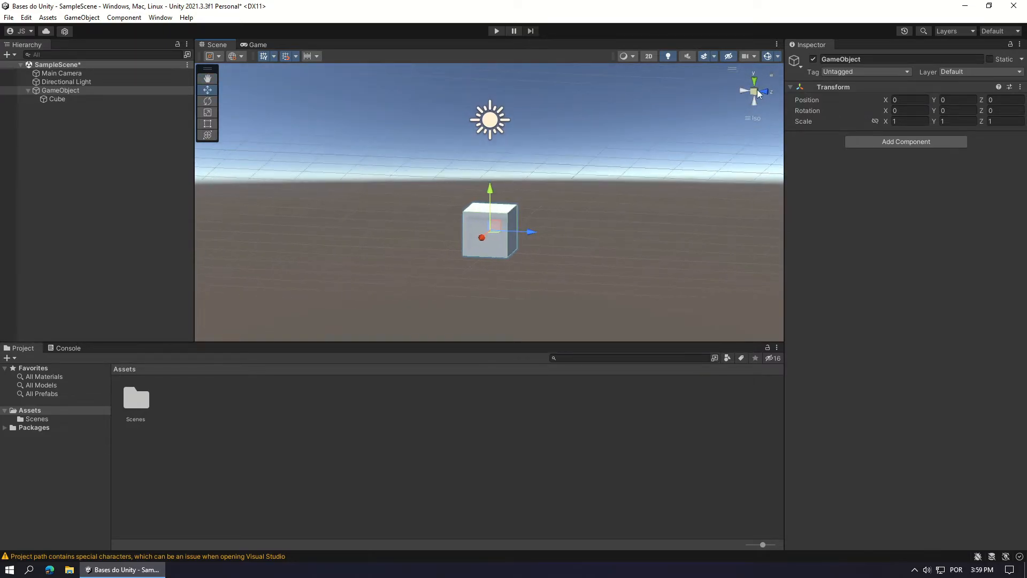
{"action": "left_click", "coordinate": [765, 91]}
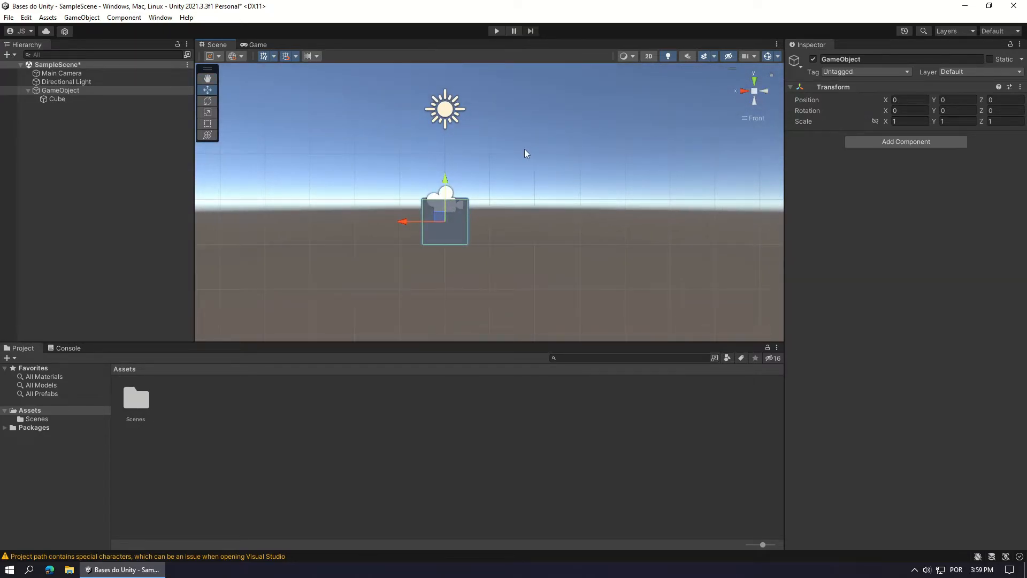
{"action": "middle_click_drag", "start_coordinate": [477, 167], "coordinate": [537, 161]}
{"action": "scroll", "coordinate": [563, 191], "scroll_direction": "up", "scroll_amount": 5}
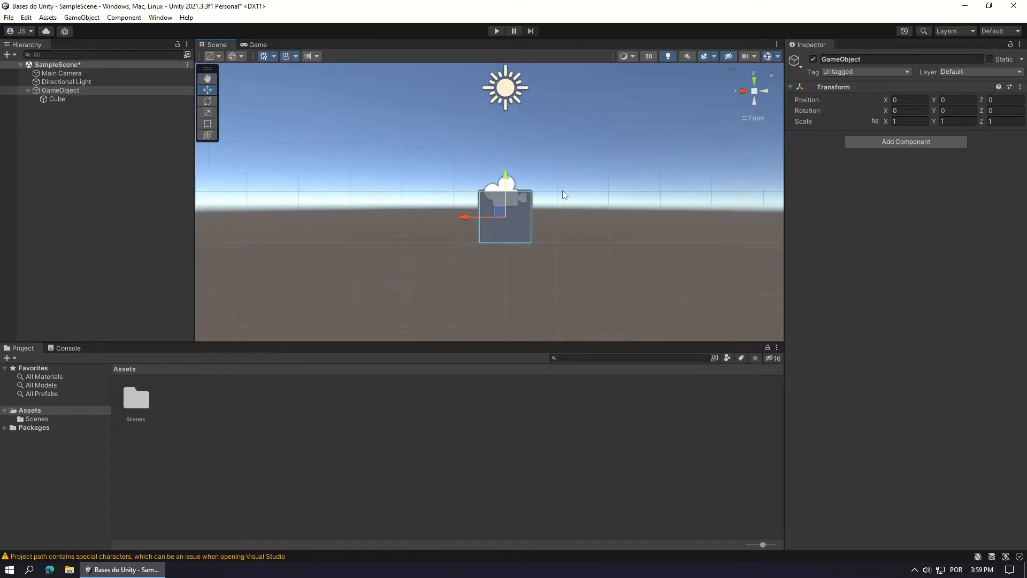
Switch the Scene view's projection back to perspective and view the cube at an angle.
{"action": "left_click", "coordinate": [755, 92]}
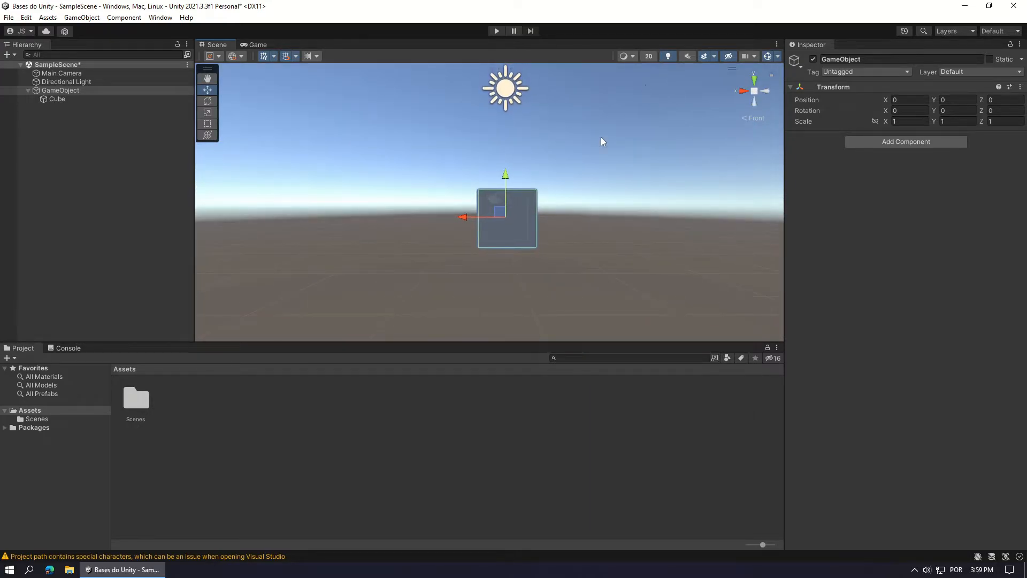
{"action": "right_click_drag", "start_coordinate": [602, 137], "coordinate": [706, 255]}
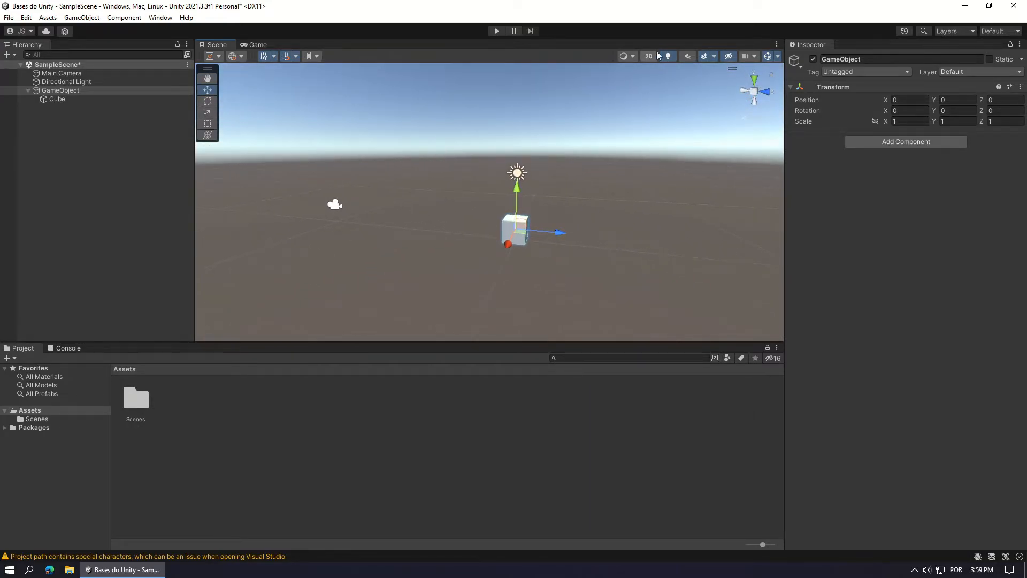
{"action": "key", "text": "w"}
{"action": "right_click_drag", "start_coordinate": [546, 238], "coordinate": [526, 233]}
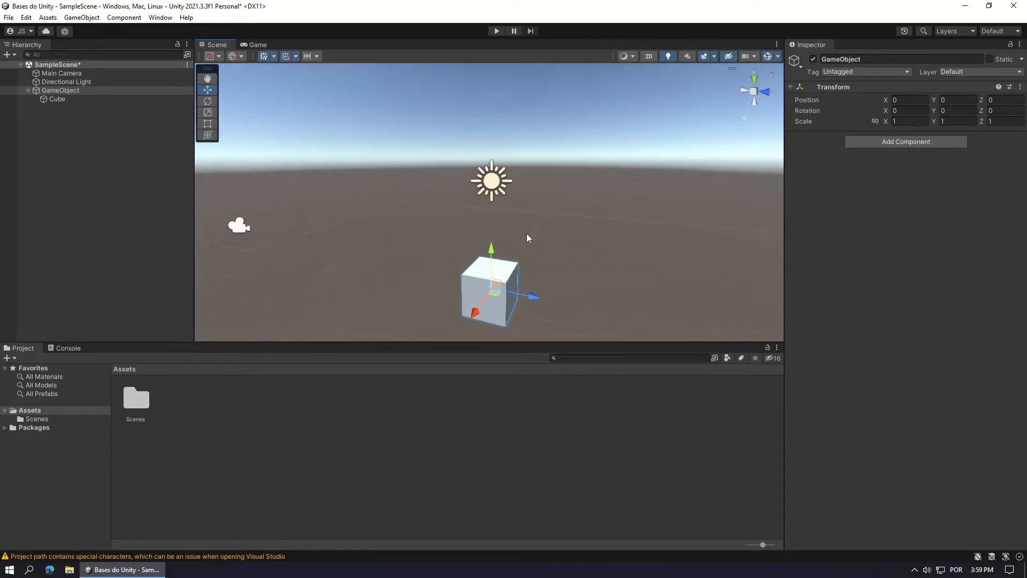
Select the Directional Light in the scene and inspect its direction relative to the cube.
{"action": "left_click", "coordinate": [599, 240]}
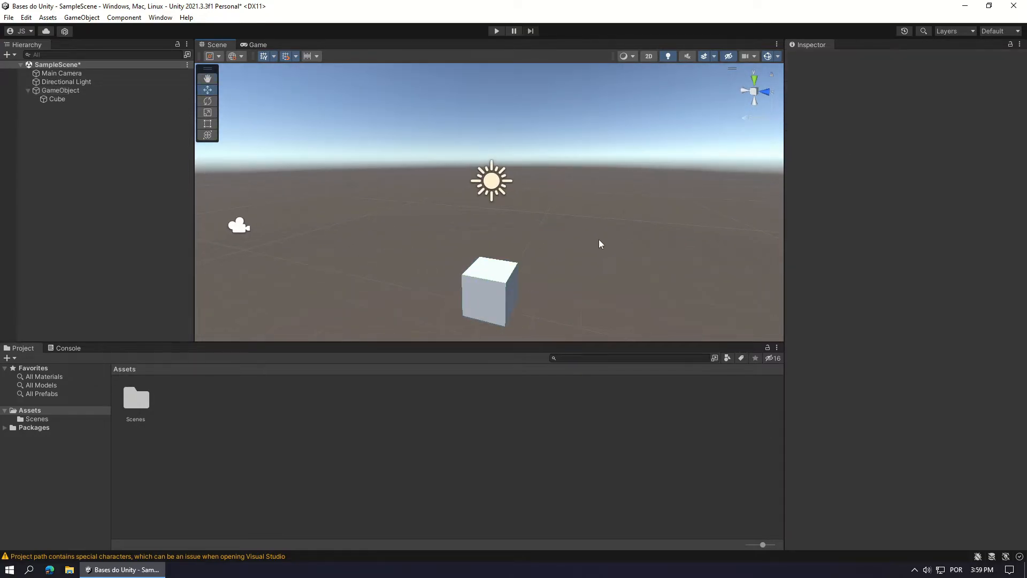
{"action": "left_click", "coordinate": [498, 181]}
{"action": "right_click_drag", "start_coordinate": [578, 229], "coordinate": [598, 267]}
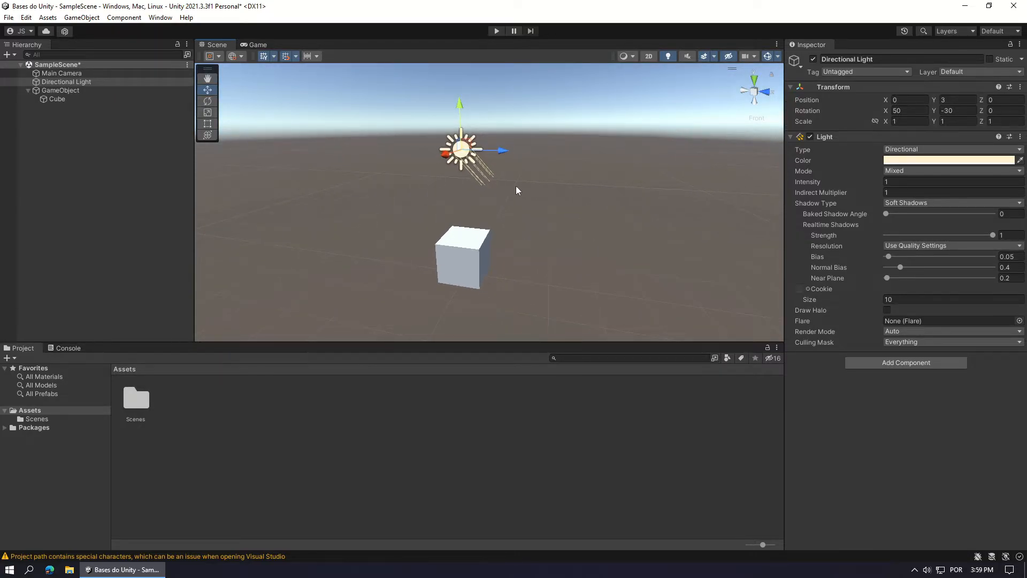
{"action": "right_click_drag", "start_coordinate": [433, 163], "coordinate": [441, 187]}
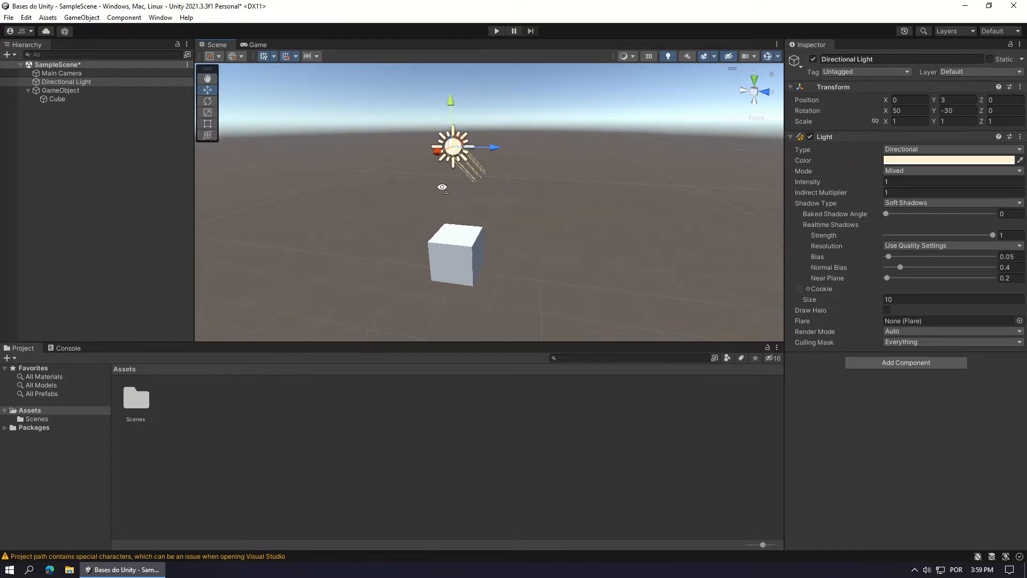
{"action": "right_click_drag", "start_coordinate": [570, 224], "coordinate": [543, 239]}
{"action": "scroll", "coordinate": [546, 242], "scroll_direction": "down", "scroll_amount": 2}
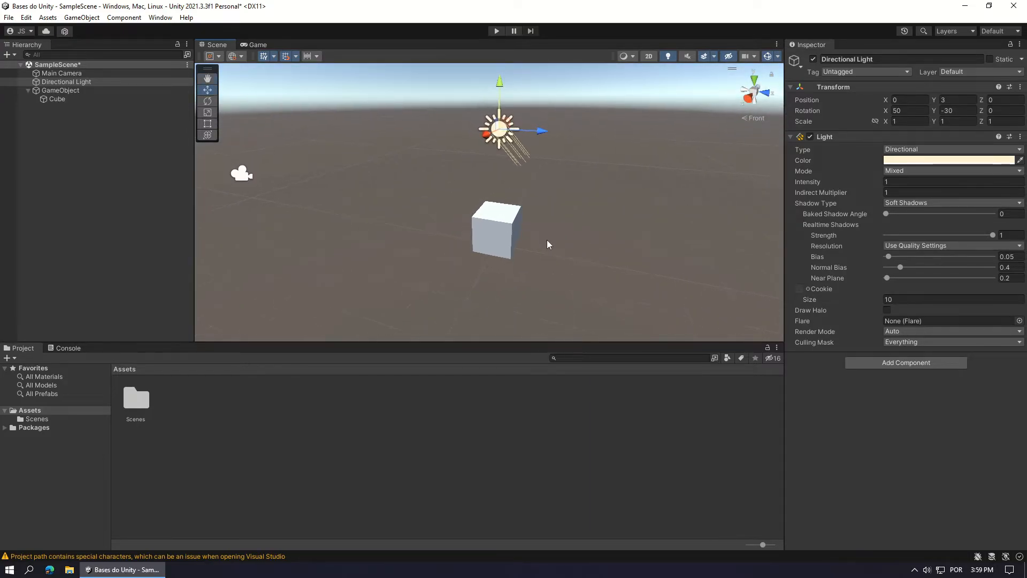
{"action": "scroll", "coordinate": [547, 243], "scroll_direction": "up", "scroll_amount": 2}
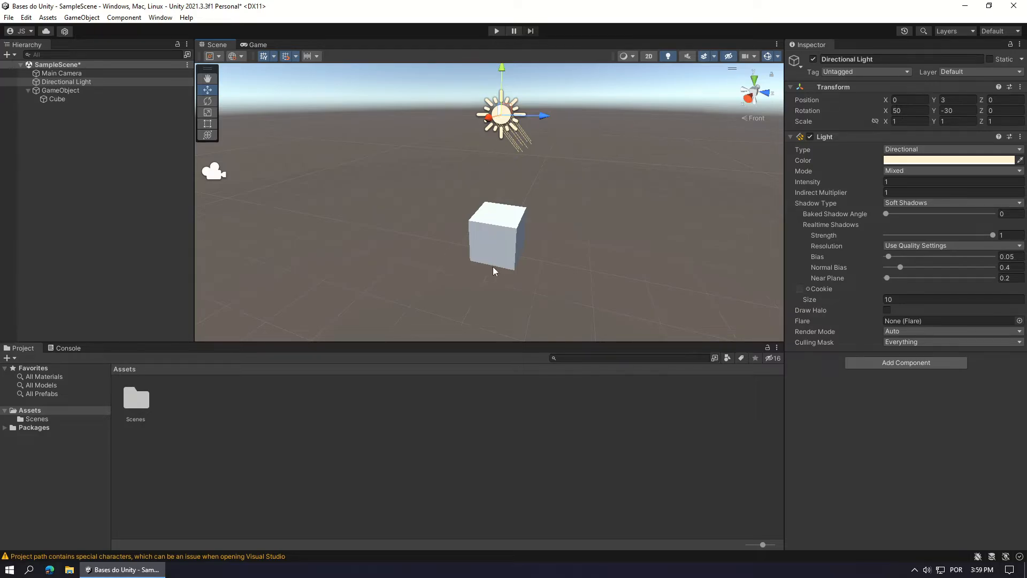
Turn off the Scene view lighting, clear the selection and examine the cube's faces from several sides.
{"action": "left_click", "coordinate": [667, 57]}
{"action": "left_click", "coordinate": [602, 209]}
{"action": "left_click_drag", "start_coordinate": [569, 235], "coordinate": [603, 253], "text": "alt"}
{"action": "left_click_drag", "start_coordinate": [464, 261], "coordinate": [655, 257], "text": "alt"}
{"action": "right_click_drag", "start_coordinate": [655, 256], "coordinate": [646, 256]}
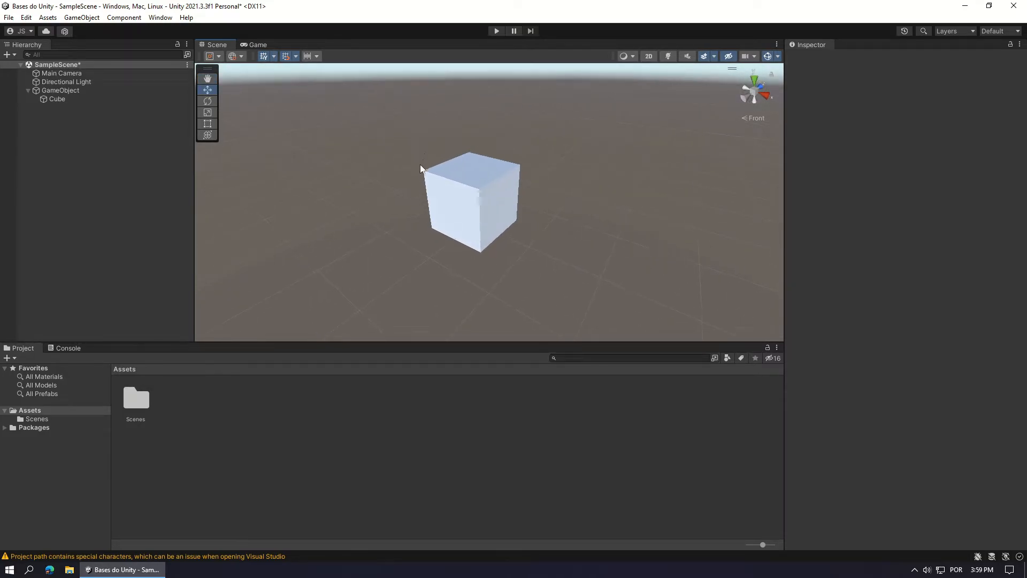
{"action": "key", "text": "a"}
{"action": "right_click_drag", "start_coordinate": [444, 235], "coordinate": [572, 206]}
{"action": "key", "text": "w"}
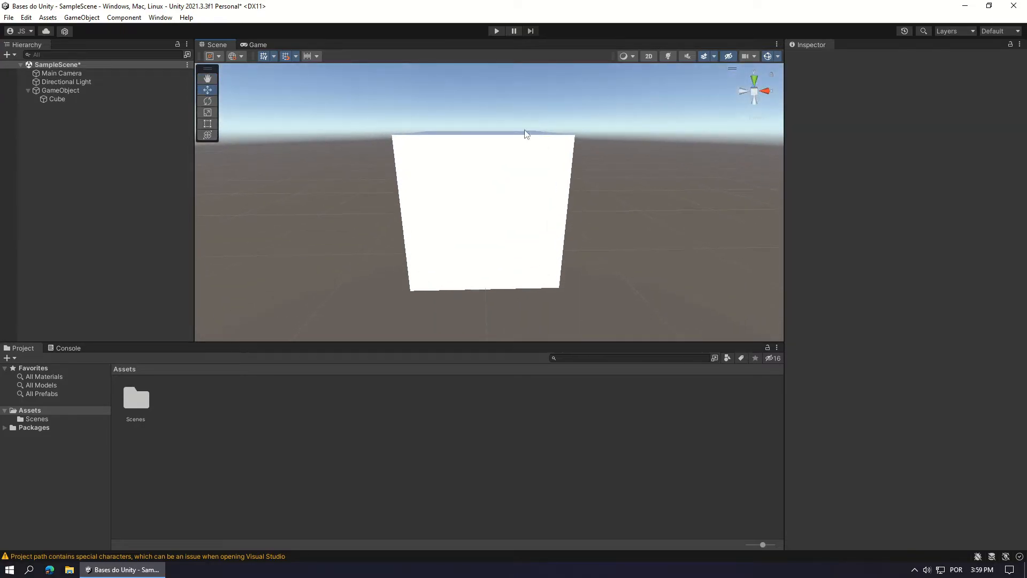
{"action": "right_click_drag", "start_coordinate": [431, 232], "coordinate": [472, 249]}
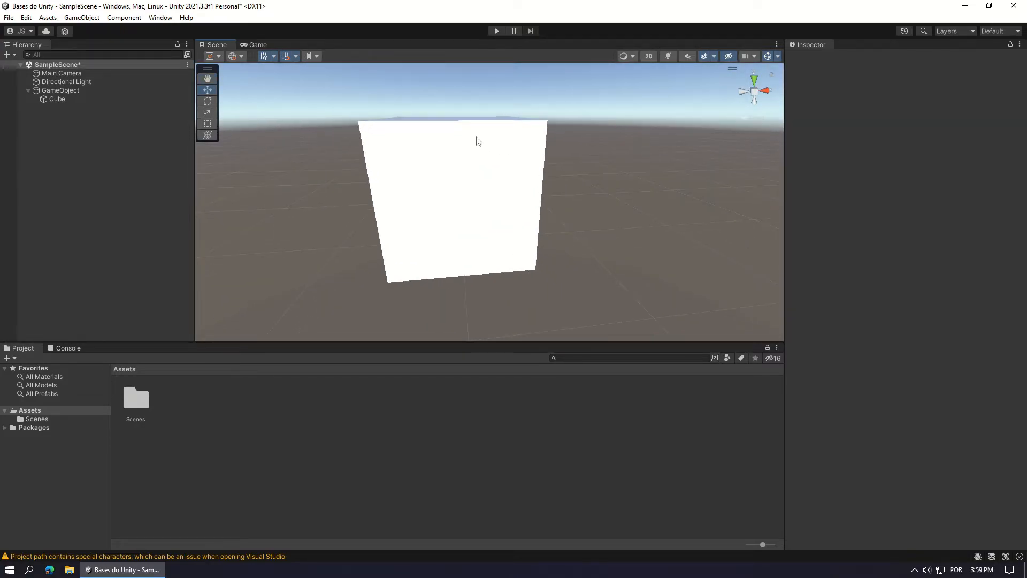
{"action": "key", "text": "a"}
{"action": "right_click_drag", "start_coordinate": [386, 233], "coordinate": [106, 250]}
{"action": "key", "text": "s"}
{"action": "right_click_drag", "start_coordinate": [437, 270], "coordinate": [467, 293]}
{"action": "key", "text": "w"}
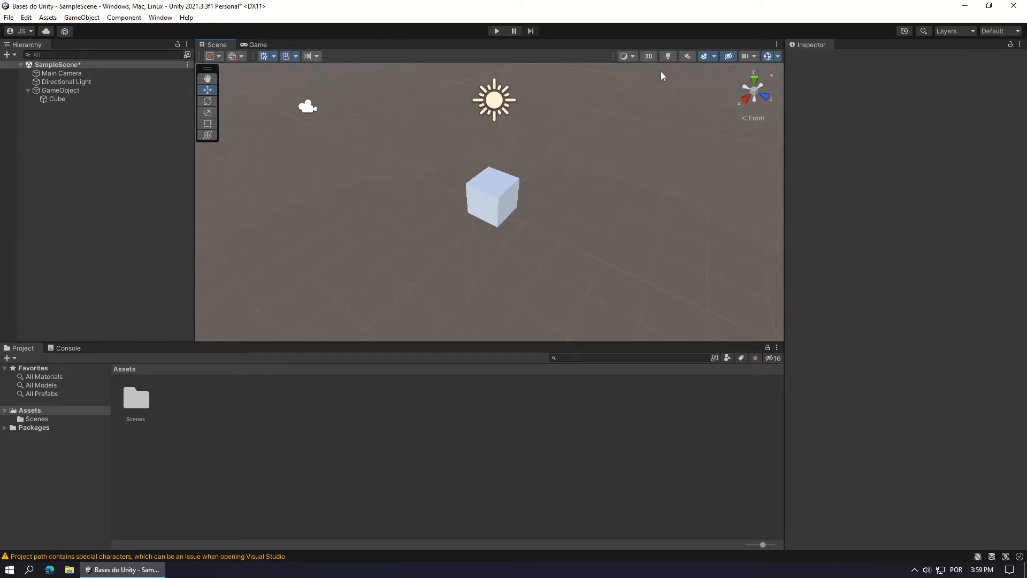
Turn the Scene view lighting back on and view the cube with the scene's own light.
{"action": "mouse_move", "coordinate": [664, 61]}
{"action": "right_mouse_down"}
{"action": "mouse_move", "coordinate": [471, 291]}
{"action": "mouse_move", "coordinate": [505, 242]}
{"action": "mouse_move", "coordinate": [654, 95]}
{"action": "mouse_move", "coordinate": [653, 112]}
{"action": "right_mouse_up"}
{"action": "key", "text": "w"}
{"action": "left_click", "coordinate": [667, 55]}
{"action": "key", "text": "s"}
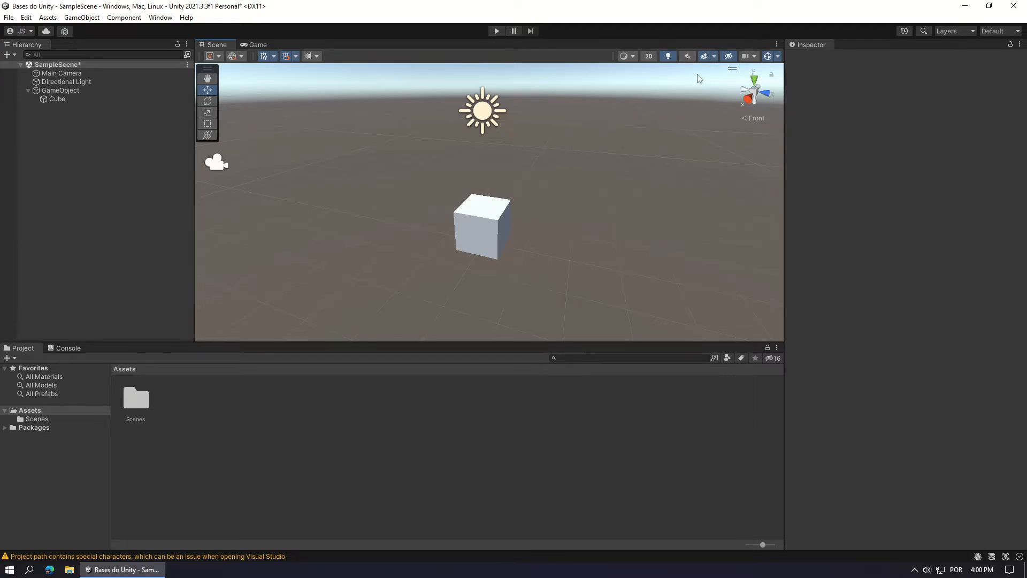
Review the Scene view's effects options, such as Flares, Post Processing and Particle Systems, and look around the skybox.
{"action": "left_click", "coordinate": [714, 58]}
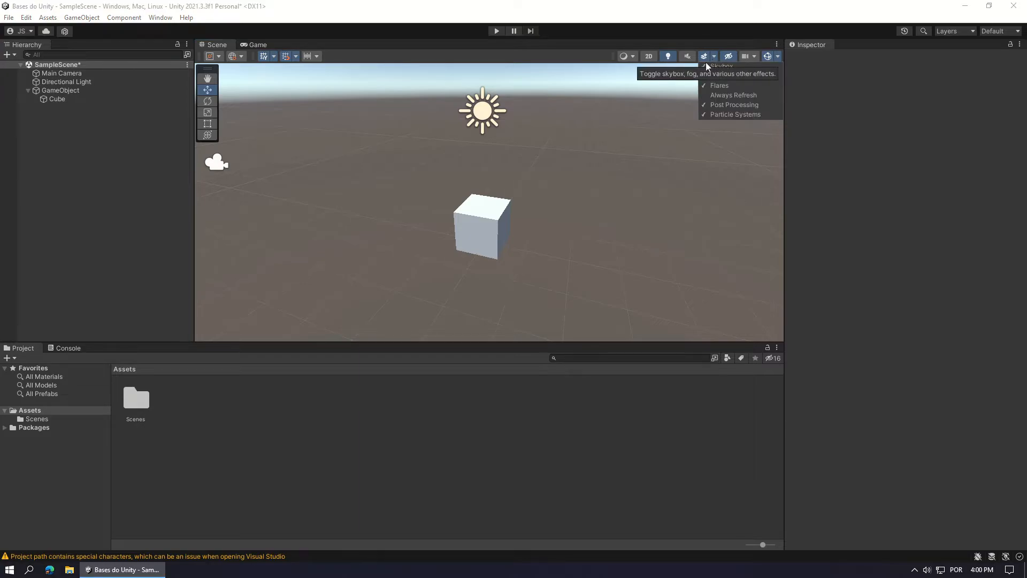
{"action": "right_click_drag", "start_coordinate": [539, 188], "coordinate": [557, 160]}
{"action": "key", "text": "s"}
{"action": "key", "text": "w"}
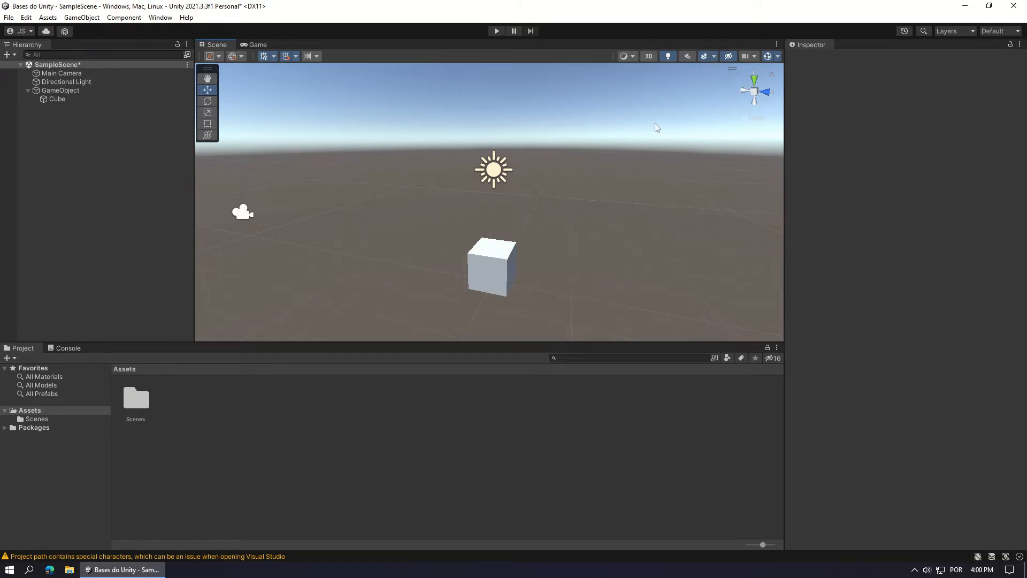
{"action": "key", "text": "s"}
{"action": "mouse_move", "coordinate": [655, 123]}
{"action": "right_mouse_down"}
{"action": "mouse_move", "coordinate": [640, 136]}
{"action": "mouse_move", "coordinate": [650, 138]}
{"action": "right_mouse_up"}
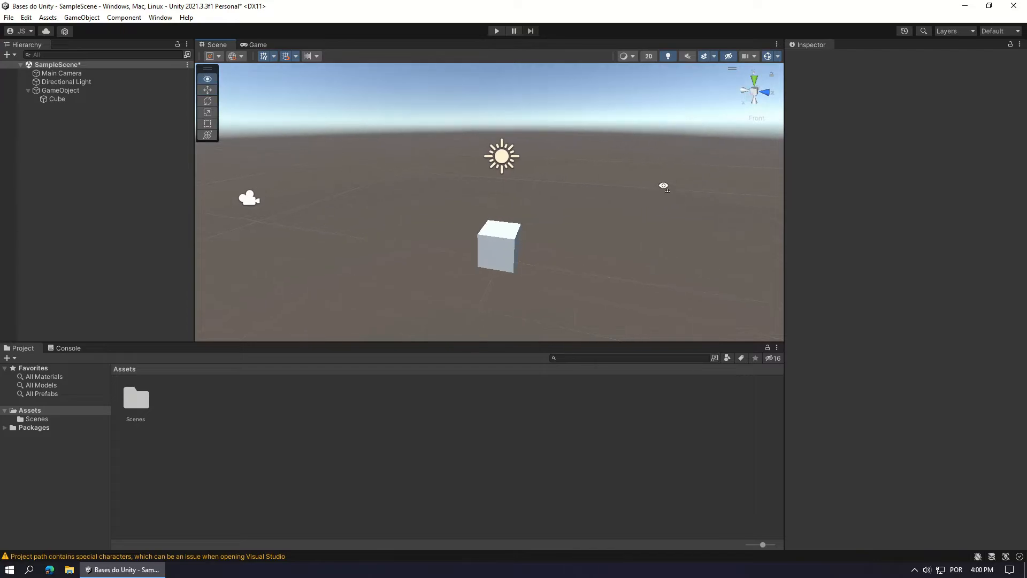
Try the Scene view without its skybox and other effects, and turn the effects back on.
{"action": "left_click", "coordinate": [705, 55]}
{"action": "right_click_drag", "start_coordinate": [588, 200], "coordinate": [610, 152]}
{"action": "right_click_drag", "start_coordinate": [608, 207], "coordinate": [569, 200]}
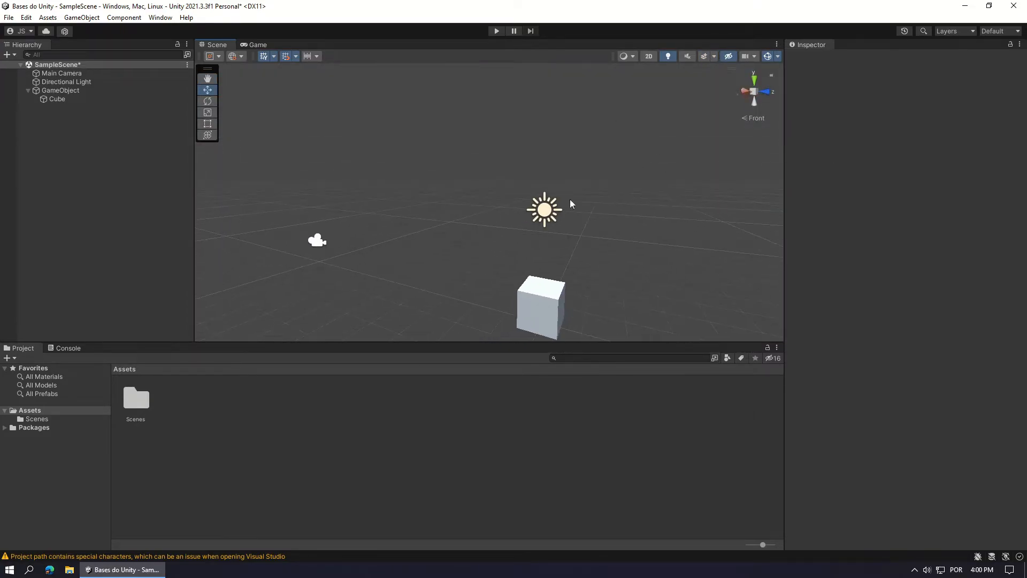
{"action": "left_click", "coordinate": [703, 56]}
Check the list of Scene view effects again and inspect the cube and light against the skybox.
{"action": "left_click", "coordinate": [715, 56]}
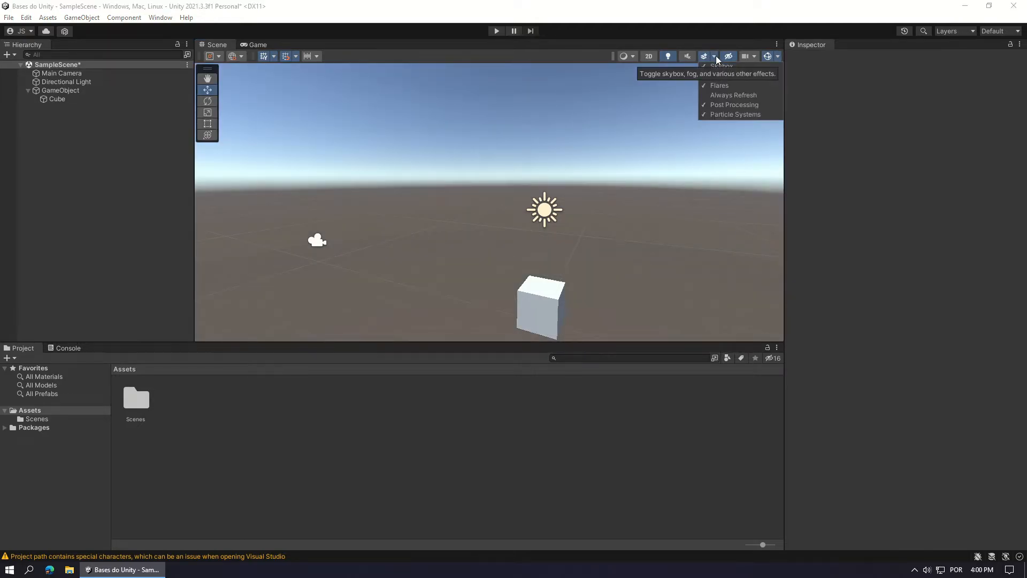
{"action": "right_click_drag", "start_coordinate": [566, 196], "coordinate": [595, 213]}
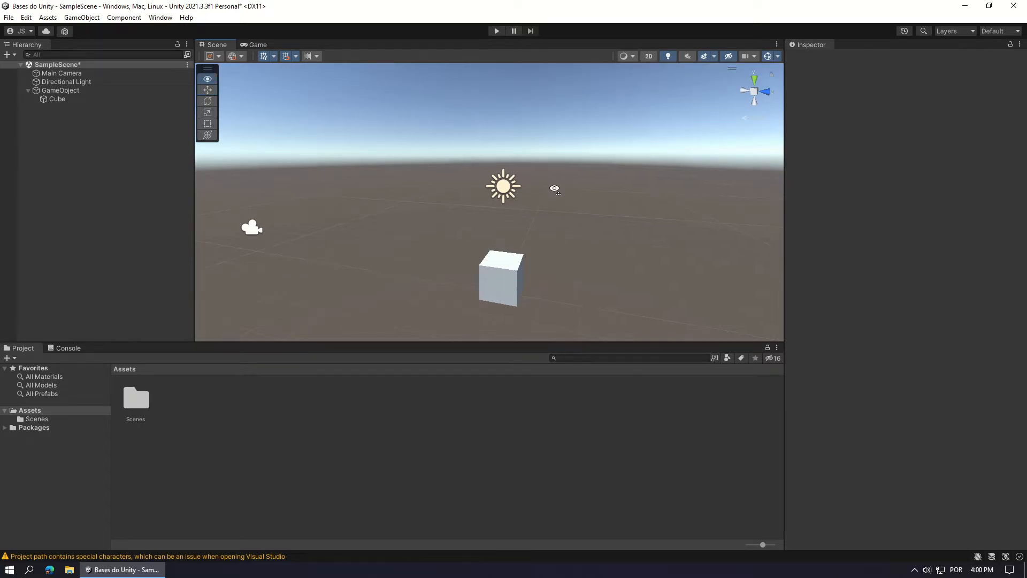
{"action": "right_click_drag", "start_coordinate": [550, 185], "coordinate": [565, 219]}
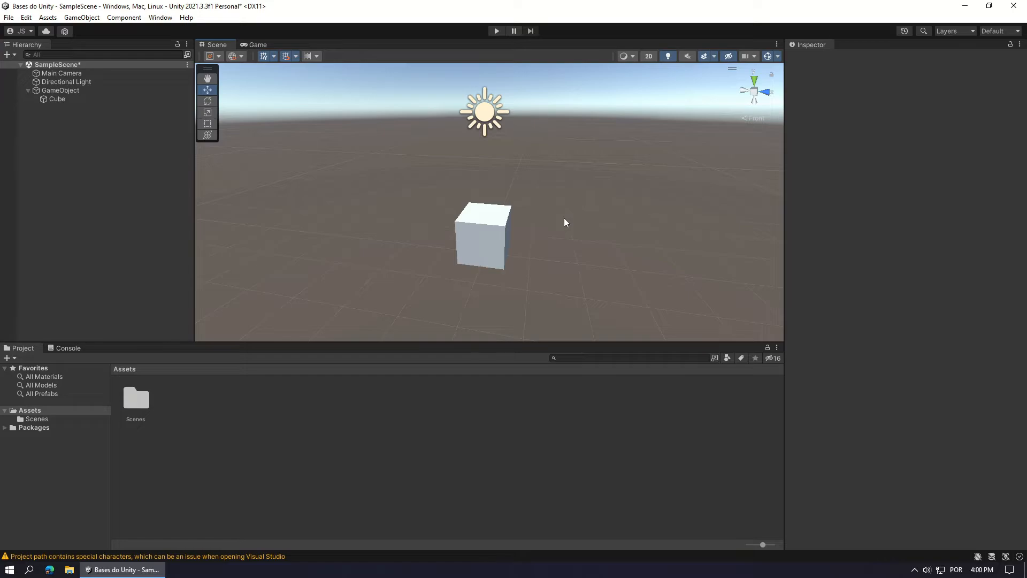
{"action": "right_click_drag", "start_coordinate": [672, 113], "coordinate": [613, 147]}
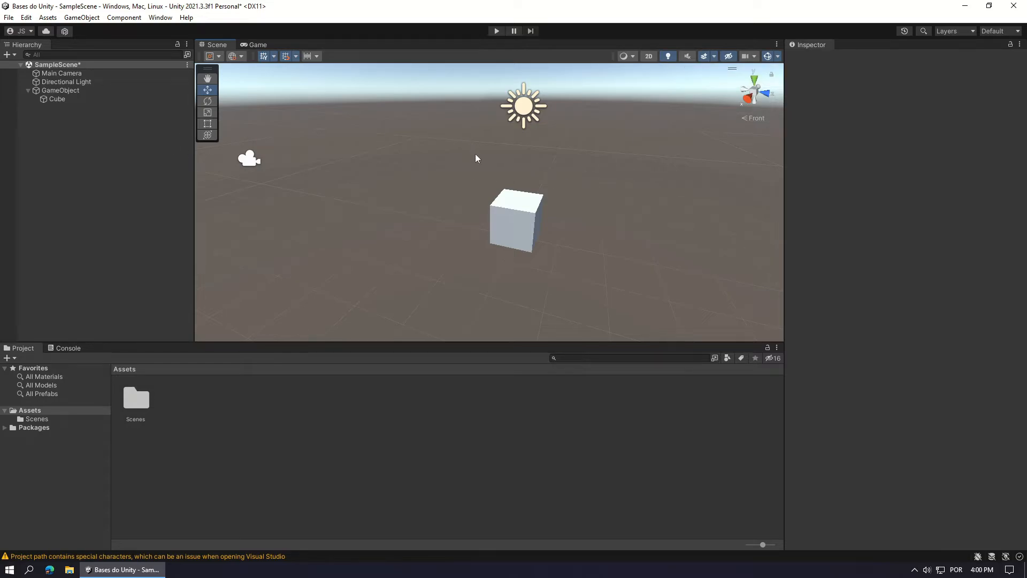
{"action": "middle_click_drag", "start_coordinate": [477, 156], "coordinate": [447, 173]}
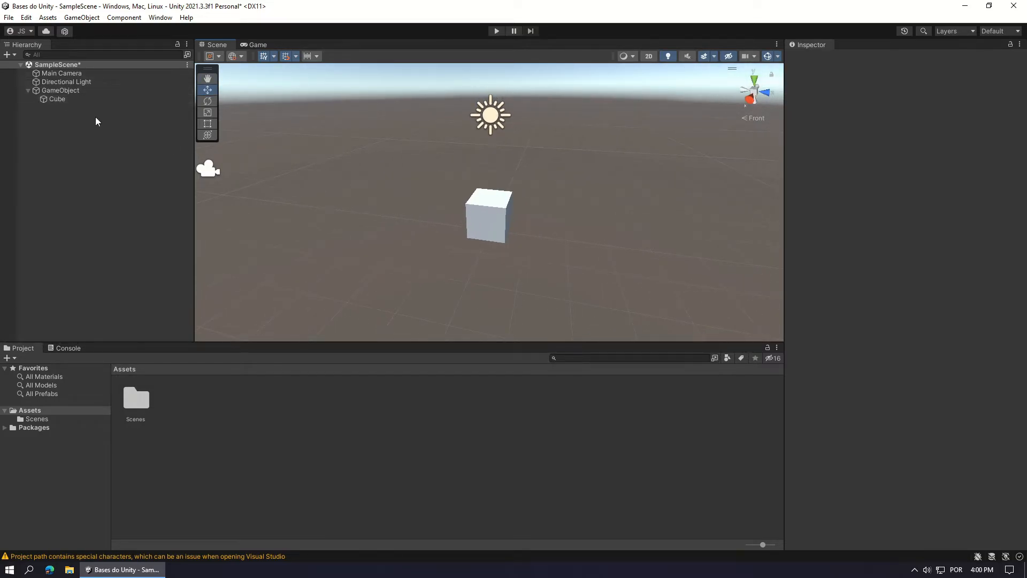
Hide the GameObject with its Cube in the scene and disable scene visibility so hidden objects are displayed.
{"action": "left_click", "coordinate": [5, 99]}
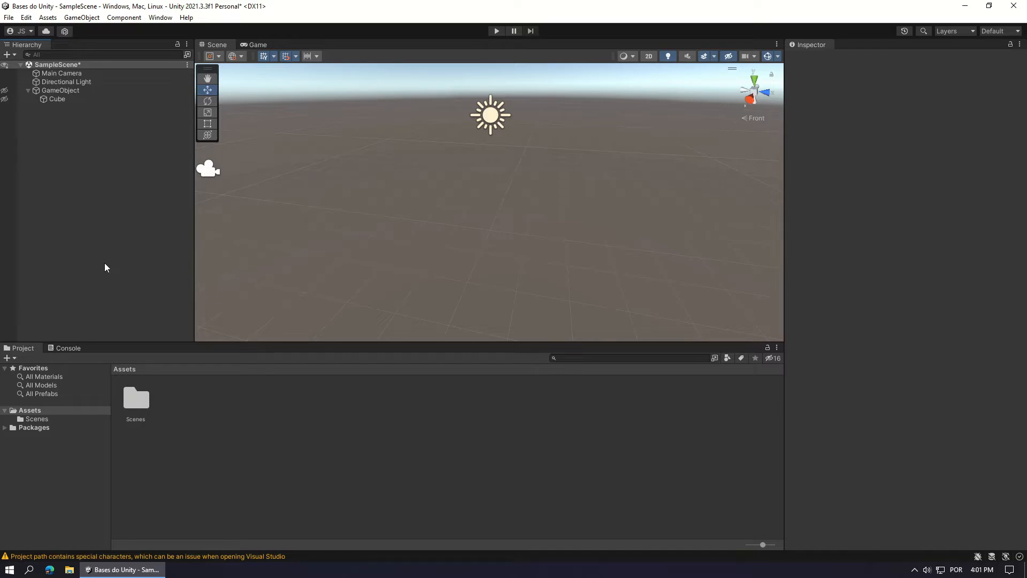
{"action": "left_click", "coordinate": [728, 56]}
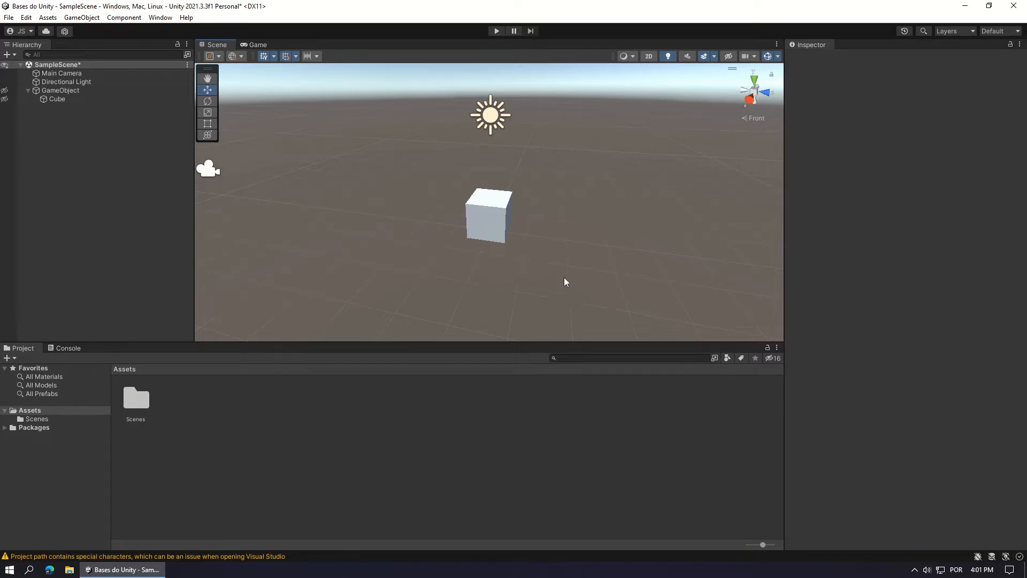
{"action": "right_click_drag", "start_coordinate": [521, 189], "coordinate": [526, 191]}
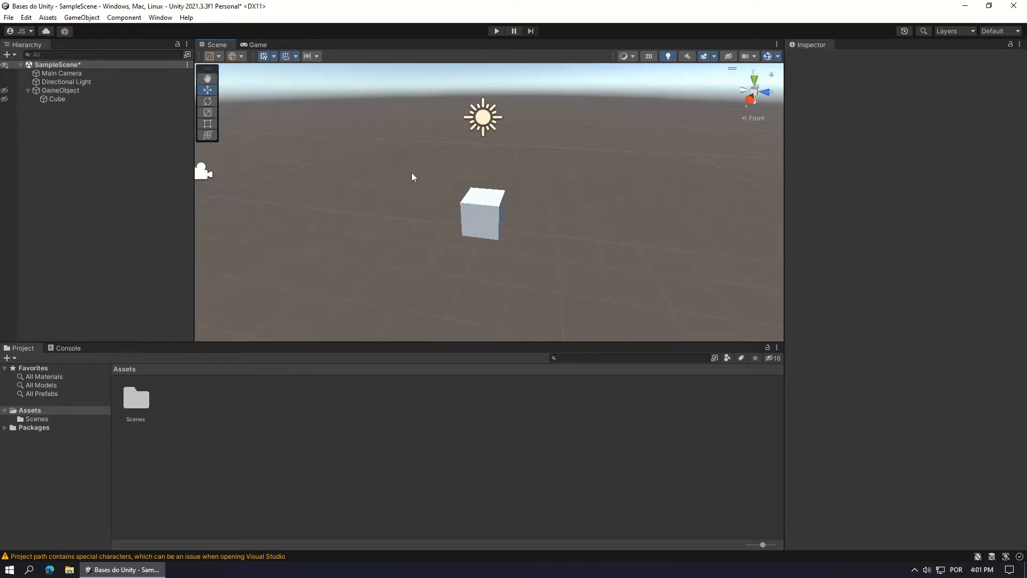
{"action": "key", "text": "s"}
{"action": "right_click_drag", "start_coordinate": [643, 159], "coordinate": [652, 164]}
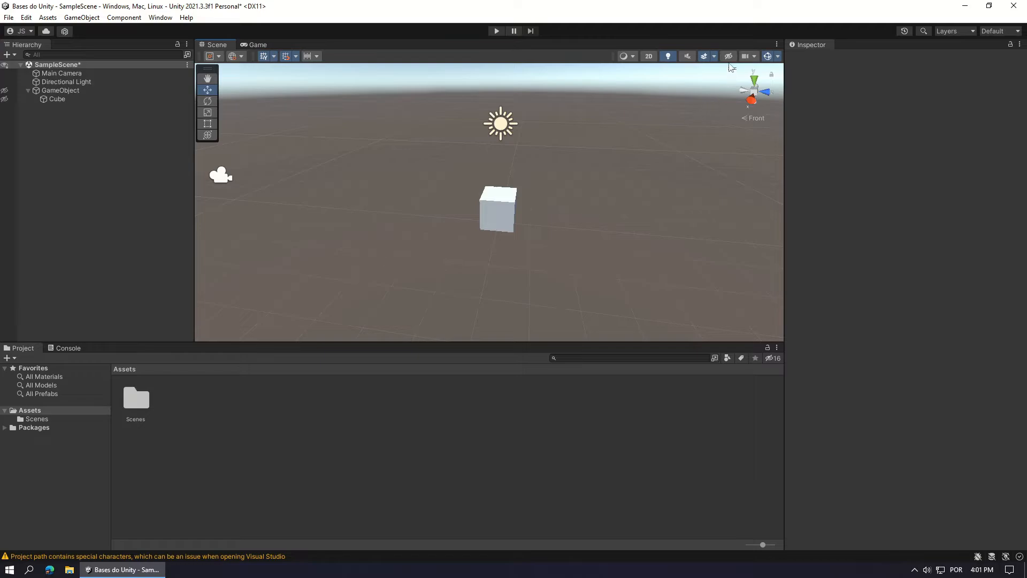
Re-enable scene visibility in the Scene view and unhide the GameObject with its Cube.
{"action": "left_click", "coordinate": [729, 56]}
{"action": "left_click", "coordinate": [4, 90]}
Review the Scene Camera settings and the Scene view's gizmo options.
{"action": "left_click", "coordinate": [745, 56]}
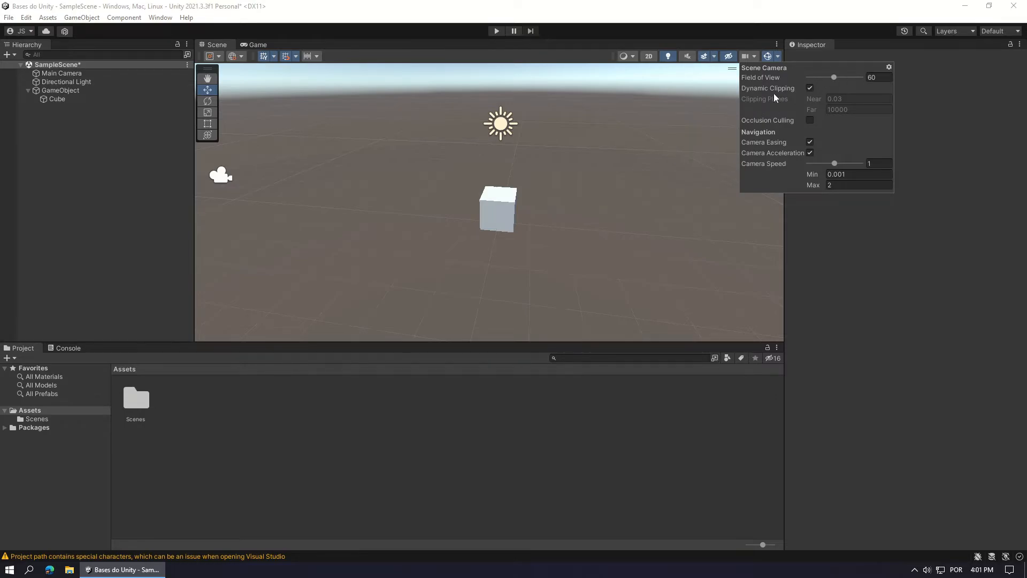
{"action": "left_click", "coordinate": [778, 57]}
{"action": "left_click", "coordinate": [777, 56]}
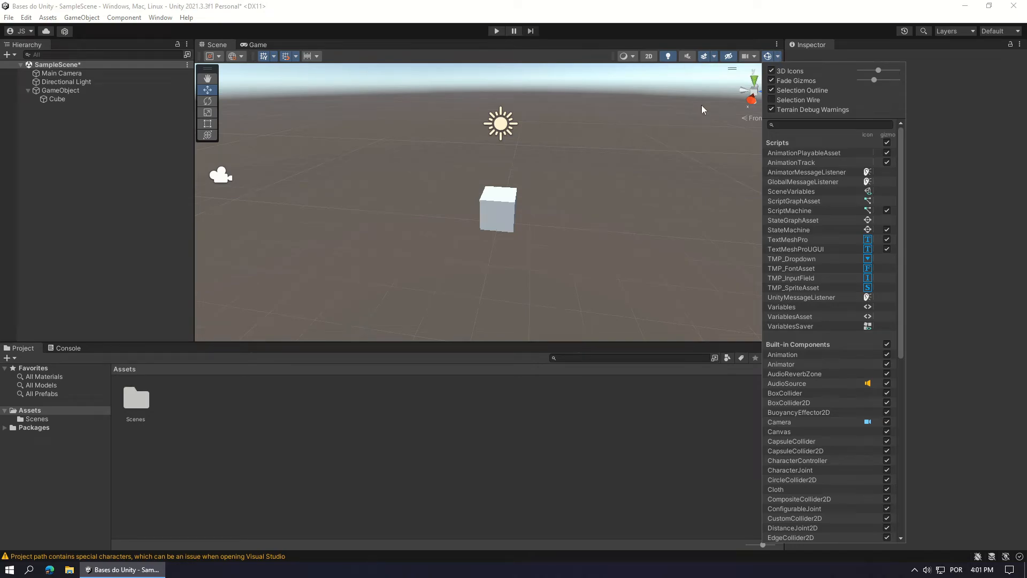
{"action": "right_click_drag", "start_coordinate": [679, 187], "coordinate": [626, 176]}
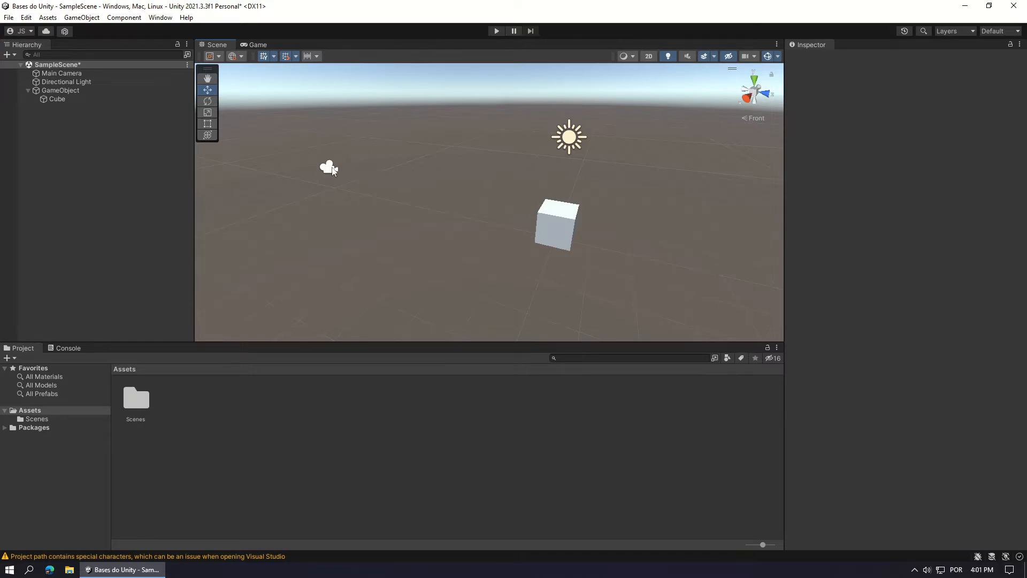
Select the Main Camera in the scene and toggle the Scene view gizmos off and back on.
{"action": "left_click", "coordinate": [330, 169]}
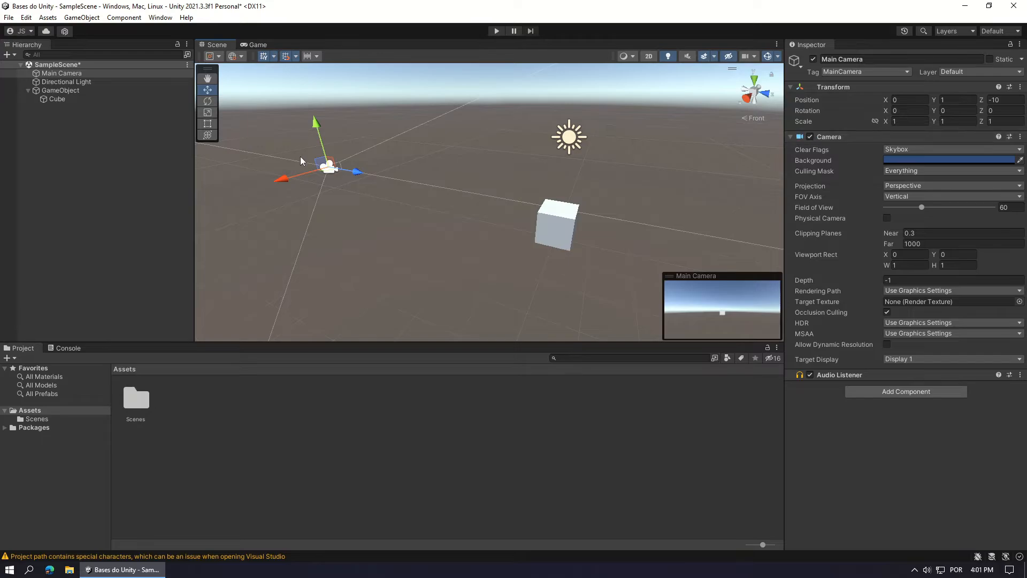
{"action": "left_click", "coordinate": [768, 57]}
{"action": "left_click", "coordinate": [768, 56]}
Examine the Scene view's gizmo options, including the list of built-in components.
{"action": "left_click", "coordinate": [778, 56]}
{"action": "scroll", "coordinate": [872, 202], "scroll_direction": "down", "scroll_amount": 5}
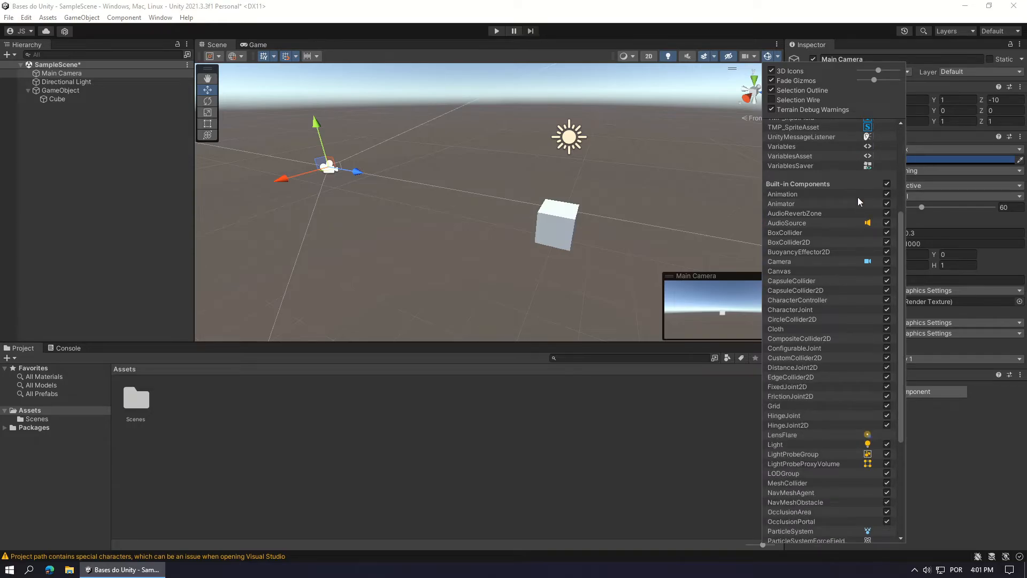
{"action": "scroll", "coordinate": [856, 331], "scroll_direction": "up", "scroll_amount": 1}
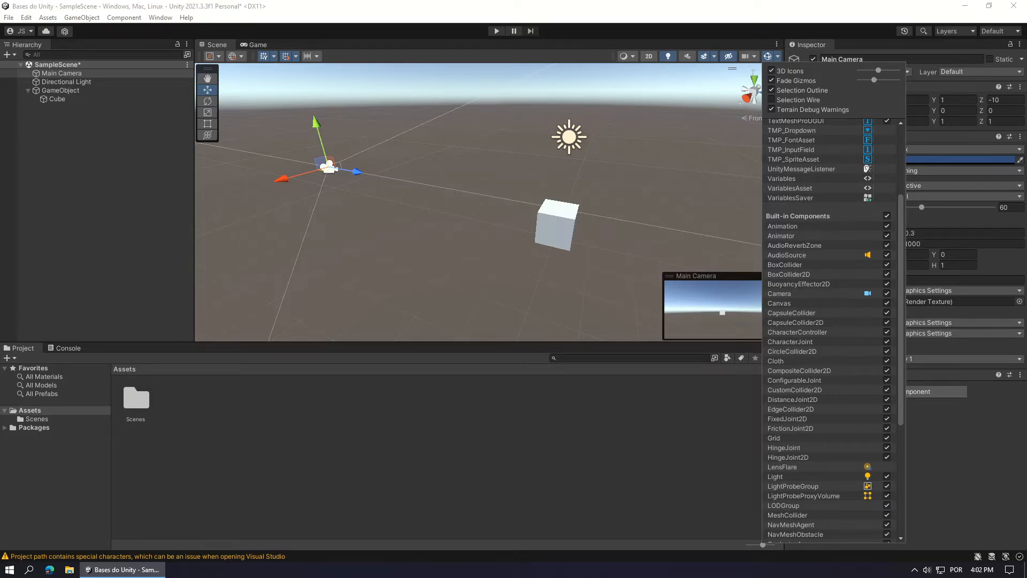
{"action": "left_click", "coordinate": [984, 379]}
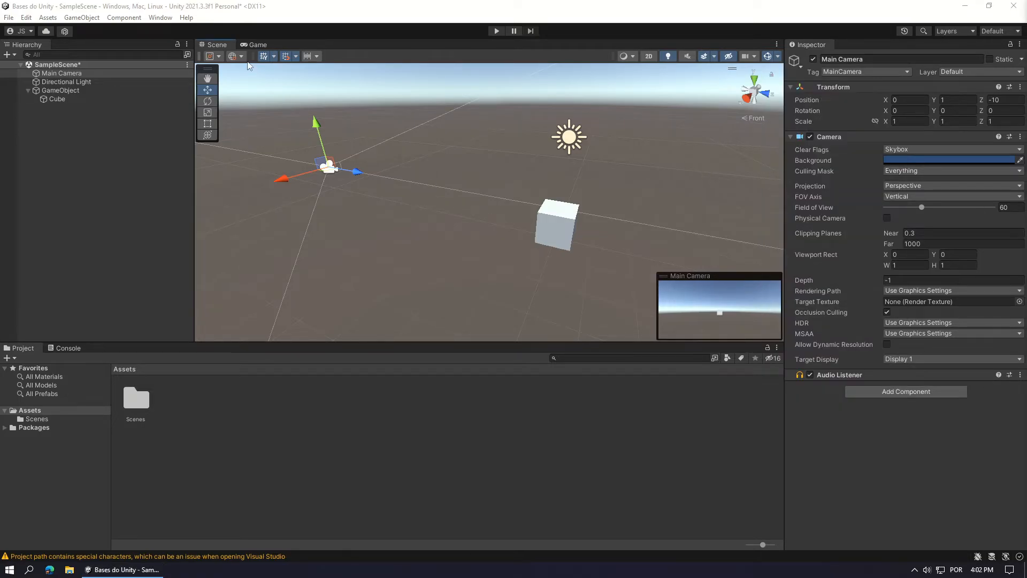
Compare what the Main Camera shows in the Game view with the Scene view, ending in the Game view.
{"action": "left_click", "coordinate": [255, 44]}
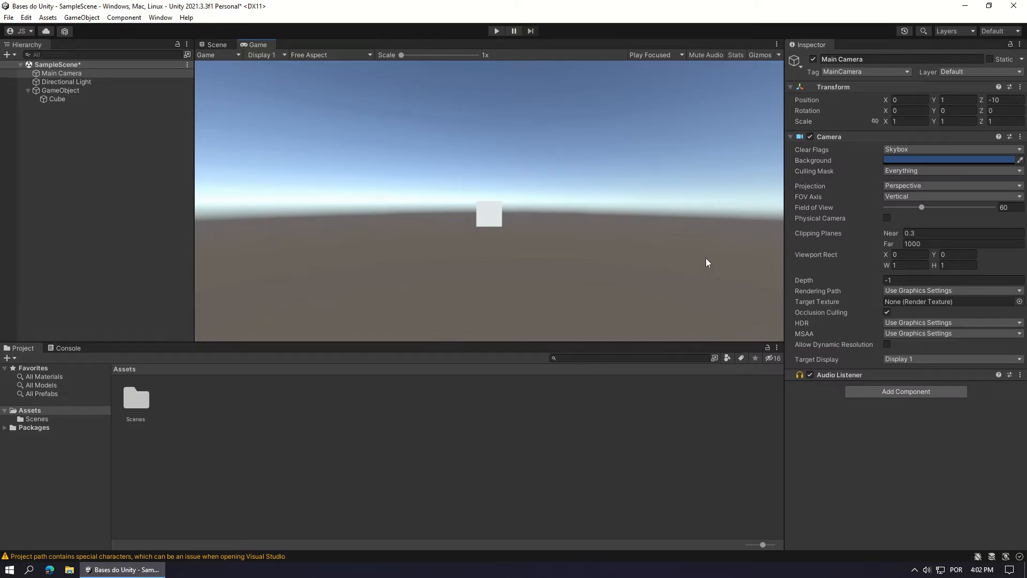
{"action": "left_click", "coordinate": [214, 45]}
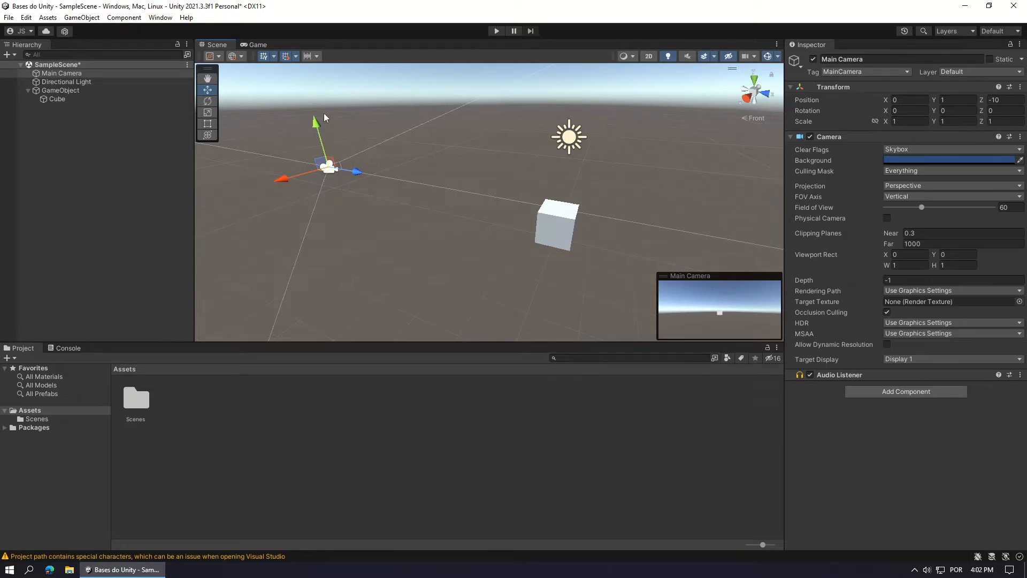
{"action": "left_click", "coordinate": [257, 44]}
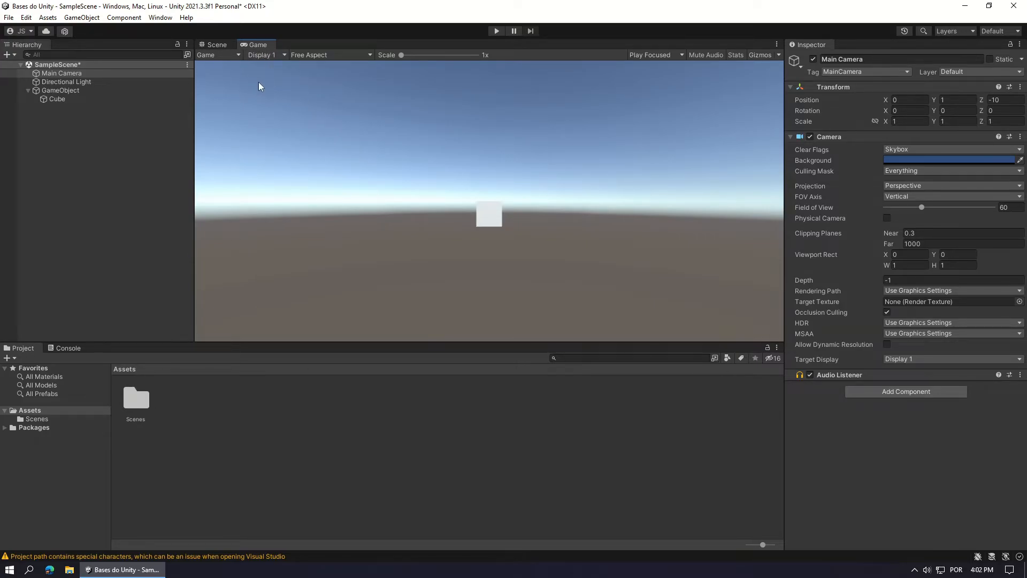
Switch the Game view to Simulator mode to browse its device models, and return to Game mode.
{"action": "left_click", "coordinate": [225, 56]}
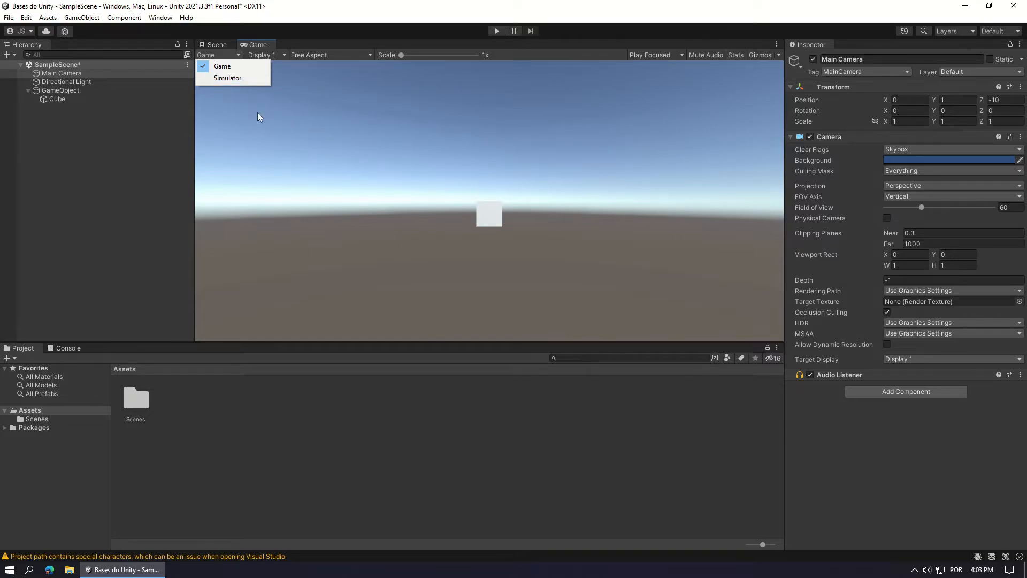
{"action": "left_click", "coordinate": [225, 79]}
{"action": "left_click", "coordinate": [273, 56]}
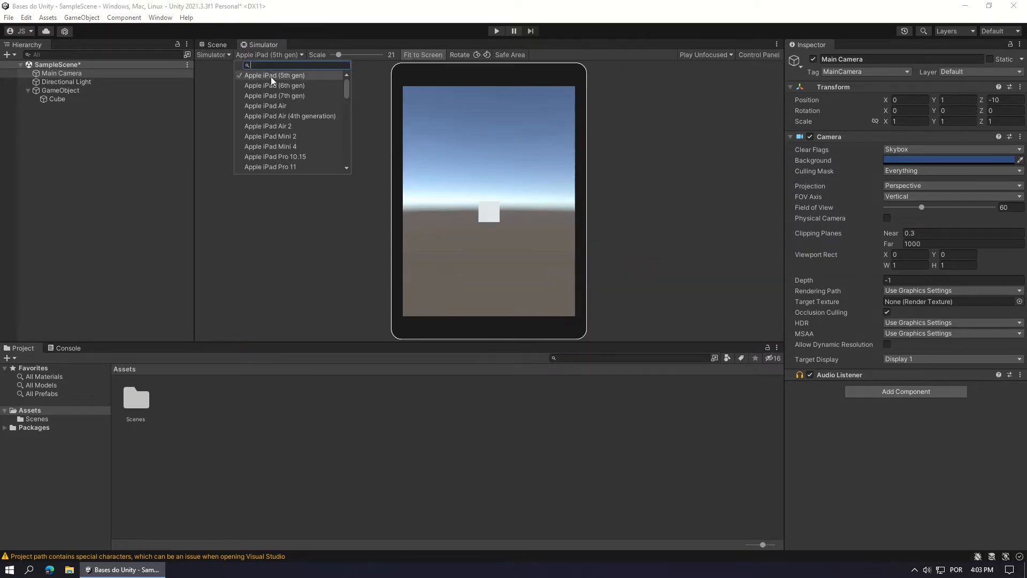
{"action": "scroll", "coordinate": [325, 111], "scroll_direction": "down", "scroll_amount": 10}
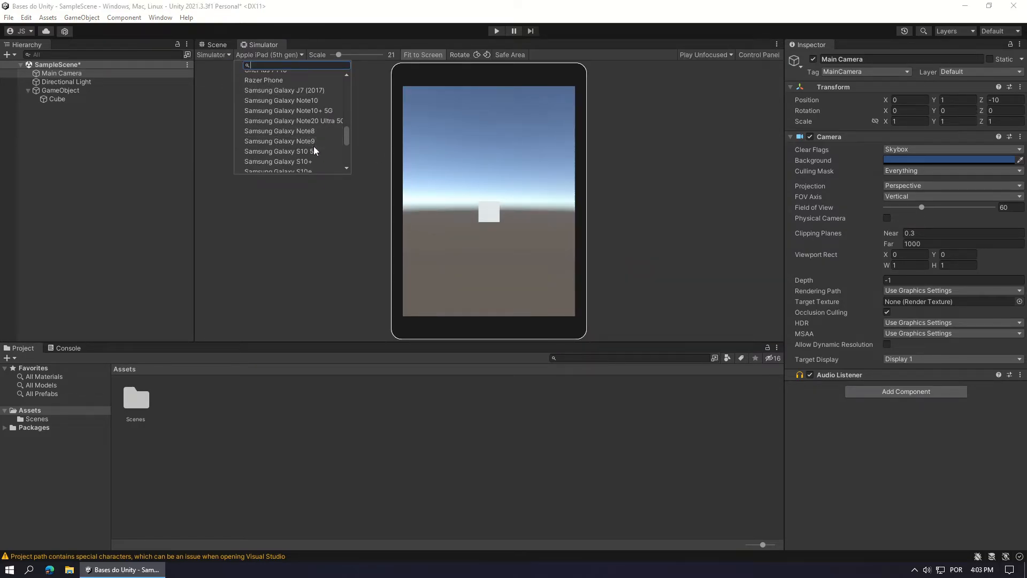
{"action": "scroll", "coordinate": [311, 149], "scroll_direction": "down", "scroll_amount": 3}
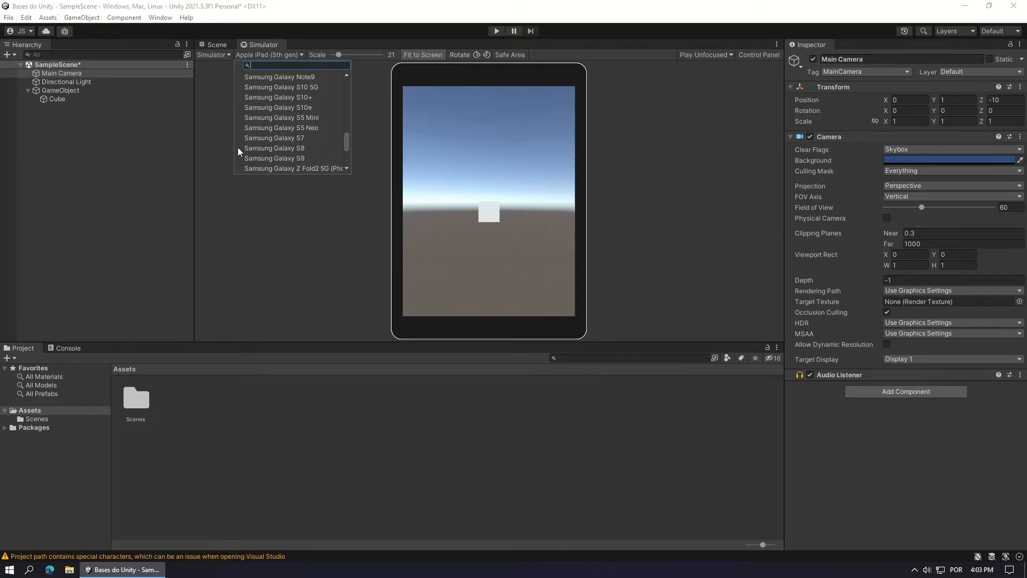
{"action": "left_click", "coordinate": [209, 55]}
{"action": "left_click", "coordinate": [217, 65]}
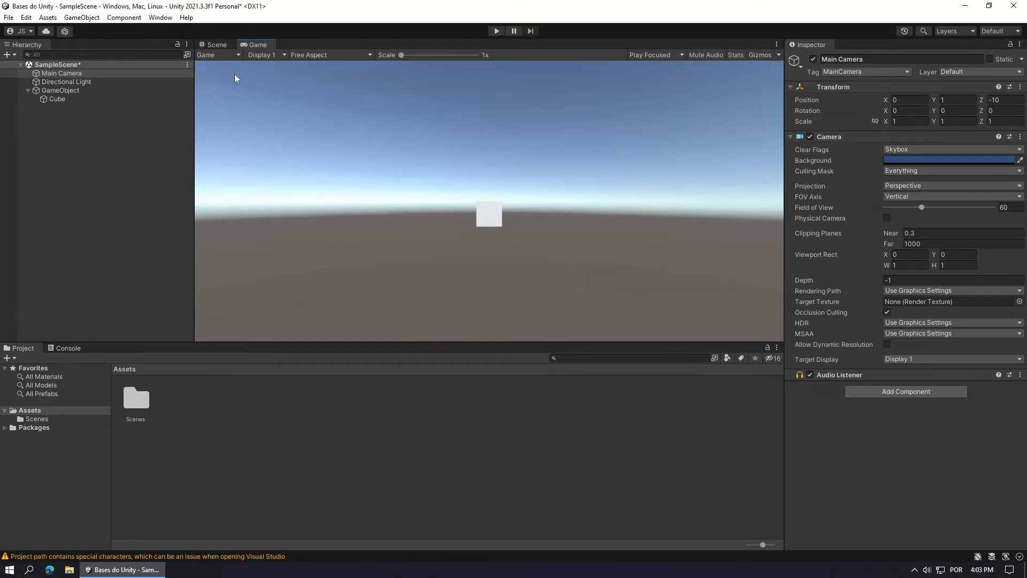
Review the display choices and the aspect ratio and resolution presets of the Game view.
{"action": "left_click", "coordinate": [278, 56]}
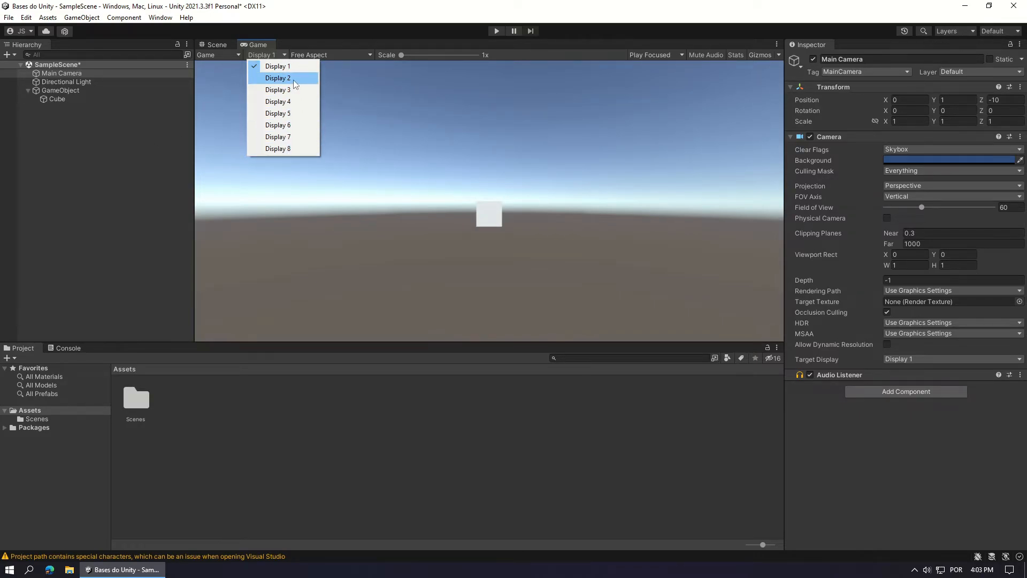
{"action": "left_click", "coordinate": [345, 56]}
{"action": "left_click", "coordinate": [327, 52]}
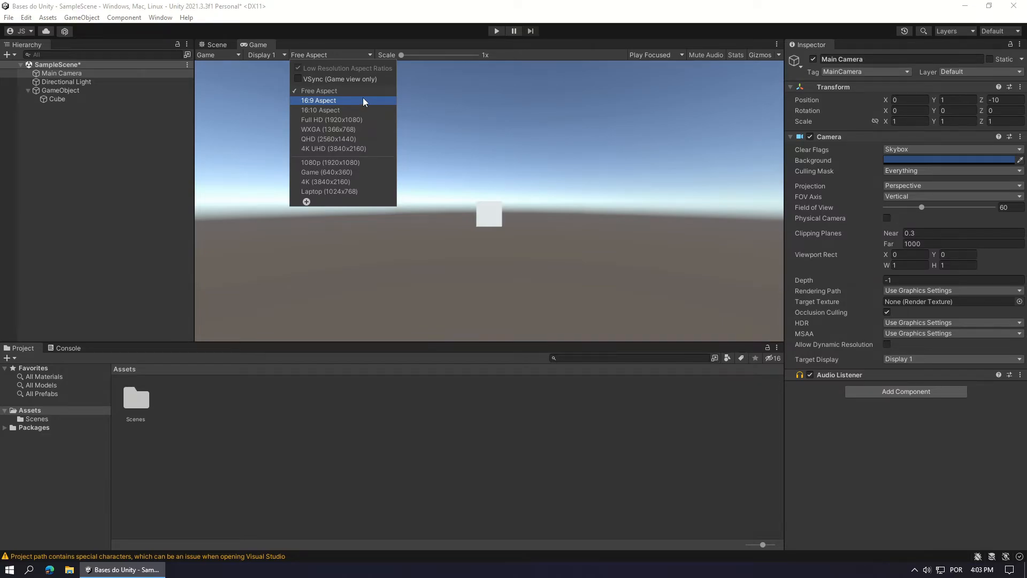
Widen the Game view by narrowing the Hierarchy, and set its resolution to 1080p (1920x1080).
{"action": "left_click", "coordinate": [192, 193]}
{"action": "left_click_drag", "start_coordinate": [194, 194], "coordinate": [137, 244]}
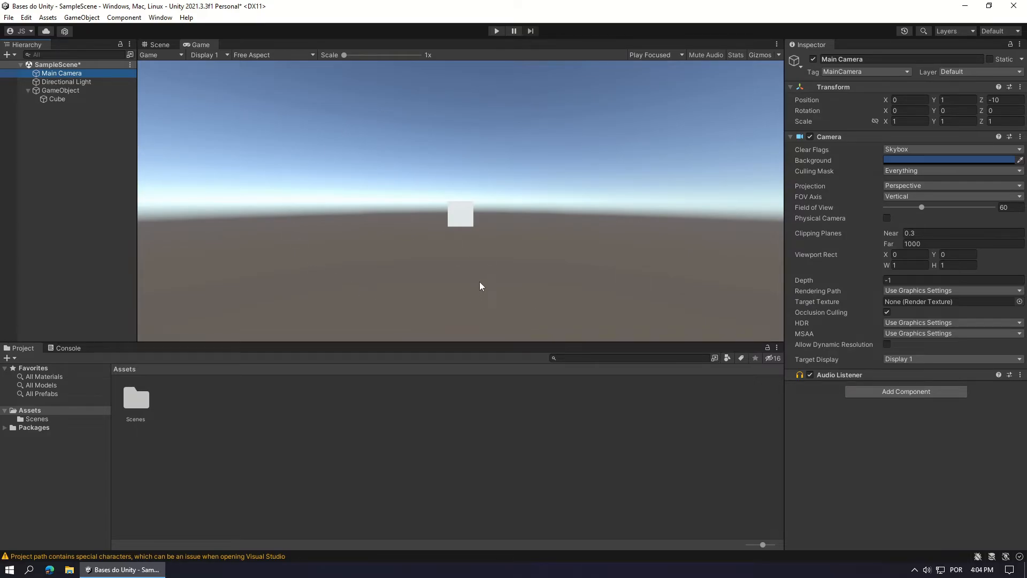
{"action": "left_click", "coordinate": [272, 55]}
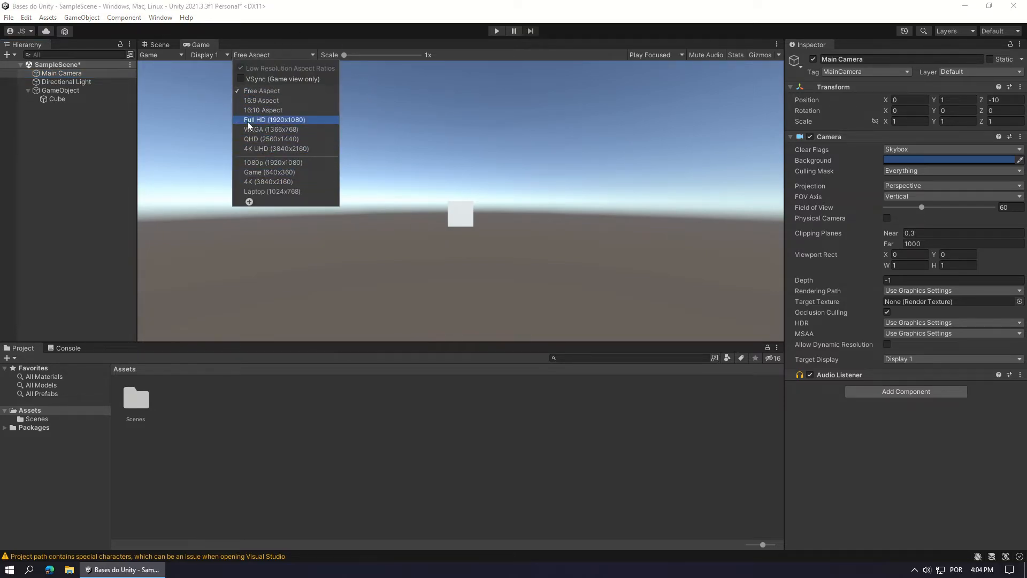
{"action": "left_click", "coordinate": [262, 163]}
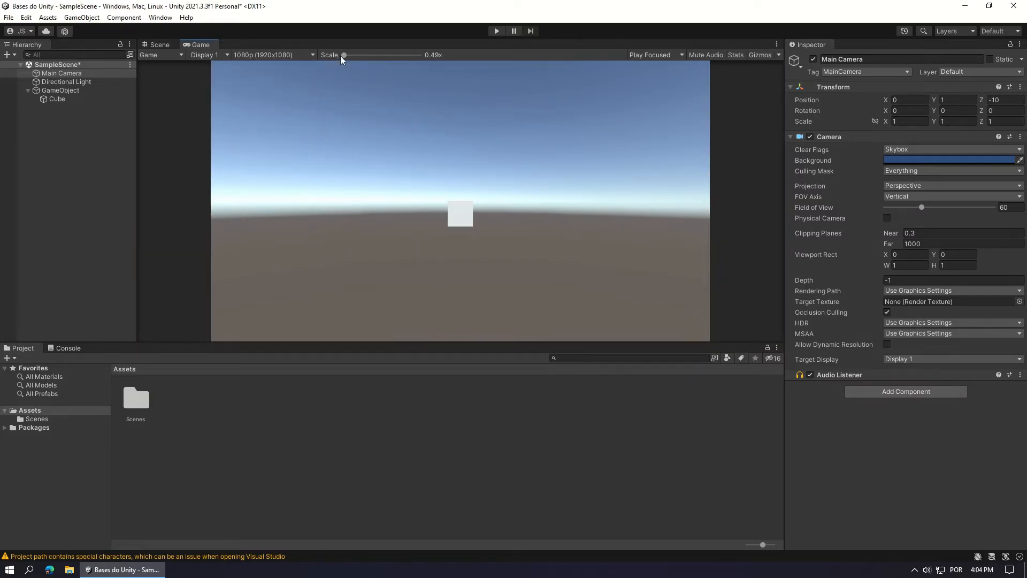
{"action": "left_click_drag", "start_coordinate": [344, 56], "coordinate": [330, 75]}
Review the Game view's play mode options: Play Focused, Play Maximized and Play Unfocused.
{"action": "left_click", "coordinate": [667, 55]}
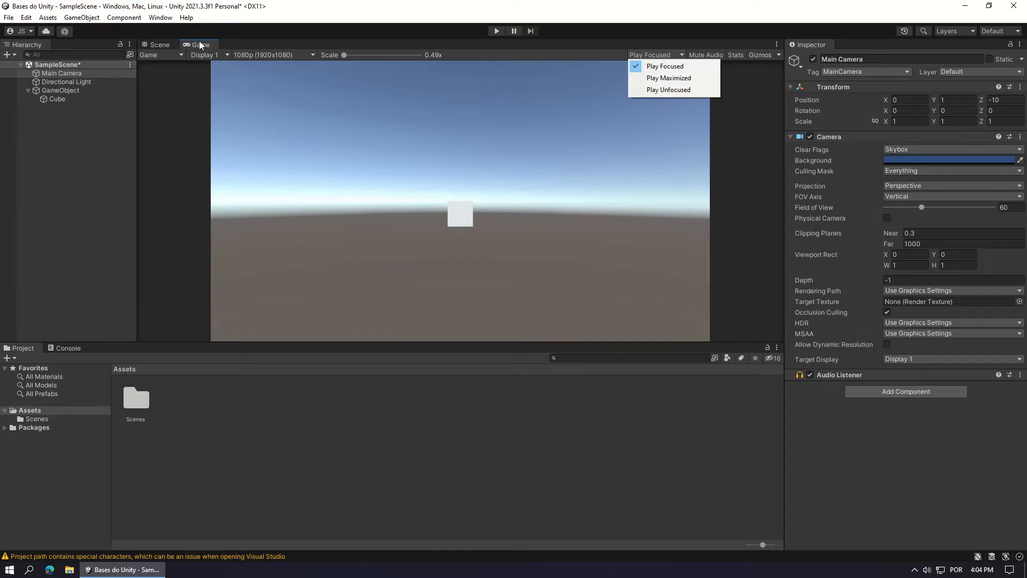
{"action": "left_click", "coordinate": [621, 29]}
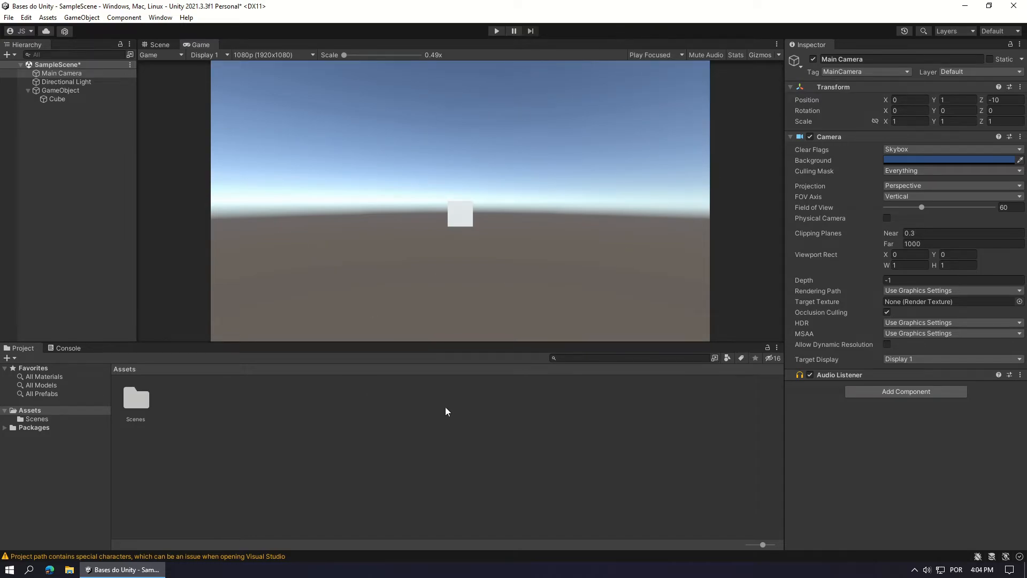
{"action": "left_click", "coordinate": [673, 55]}
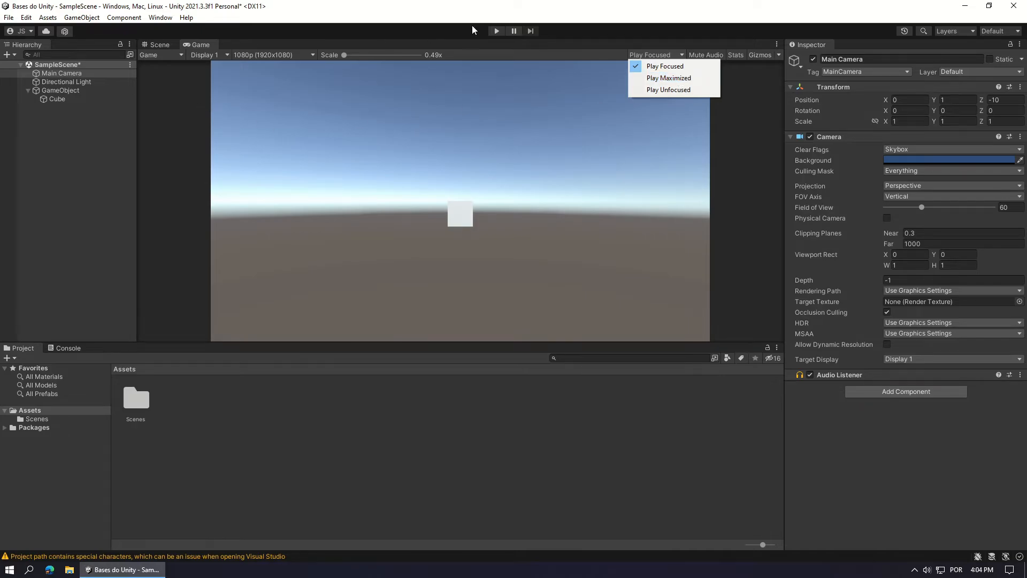
Maximize the Game view and restore its normal size, and check the play mode options once more.
{"action": "right_click", "coordinate": [203, 45]}
{"action": "left_click", "coordinate": [250, 81]}
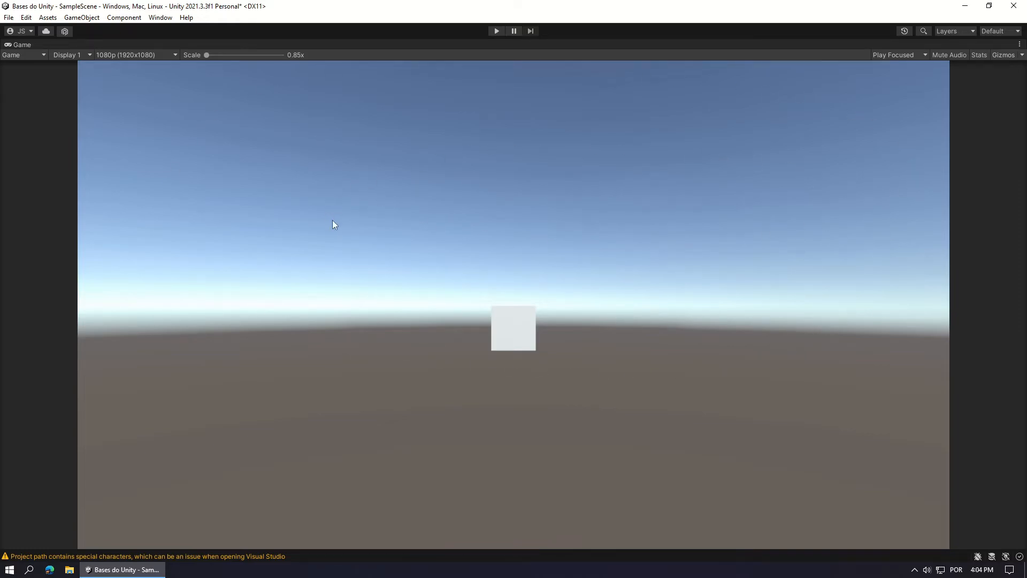
{"action": "right_click", "coordinate": [22, 46]}
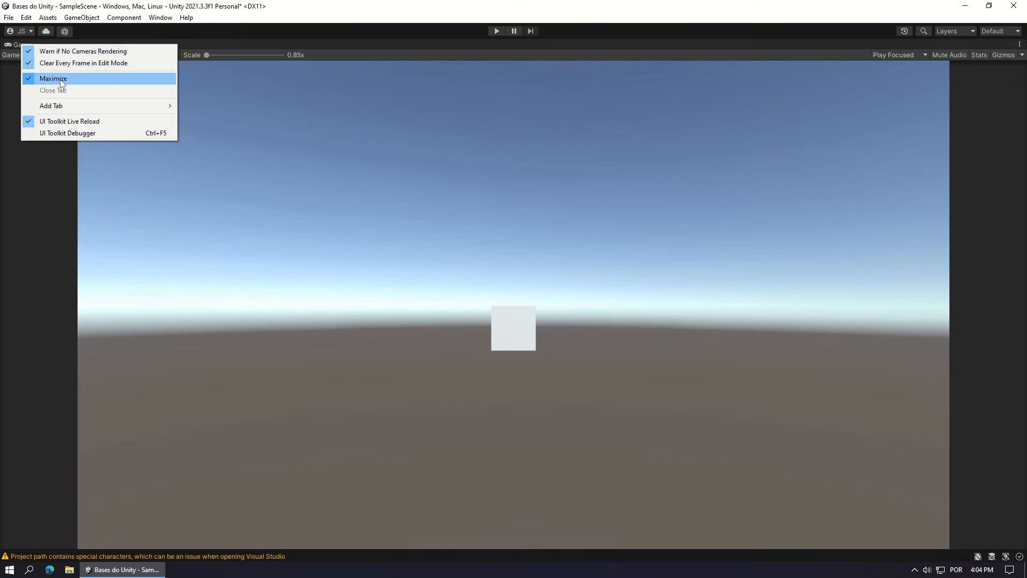
{"action": "left_click", "coordinate": [57, 80]}
{"action": "left_click", "coordinate": [684, 55]}
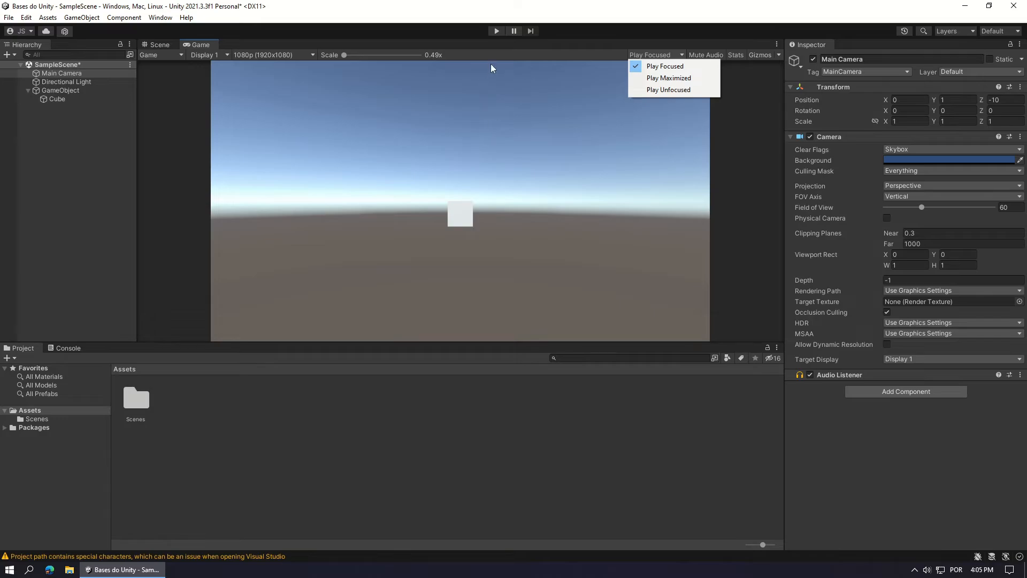
{"action": "left_click", "coordinate": [714, 40]}
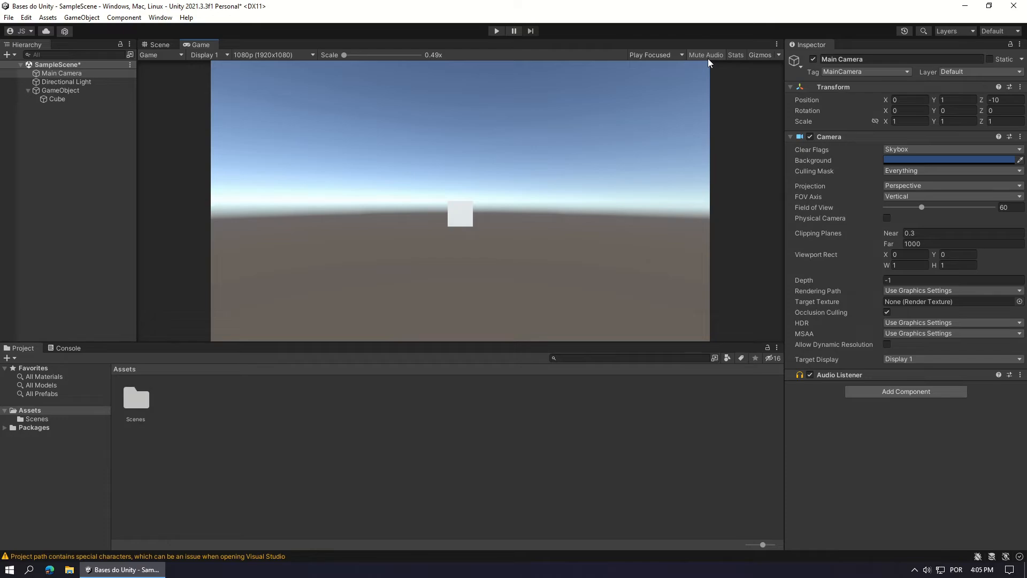
Show and hide the Game view's statistics, and toggle its gizmos on and off.
{"action": "left_click", "coordinate": [739, 56]}
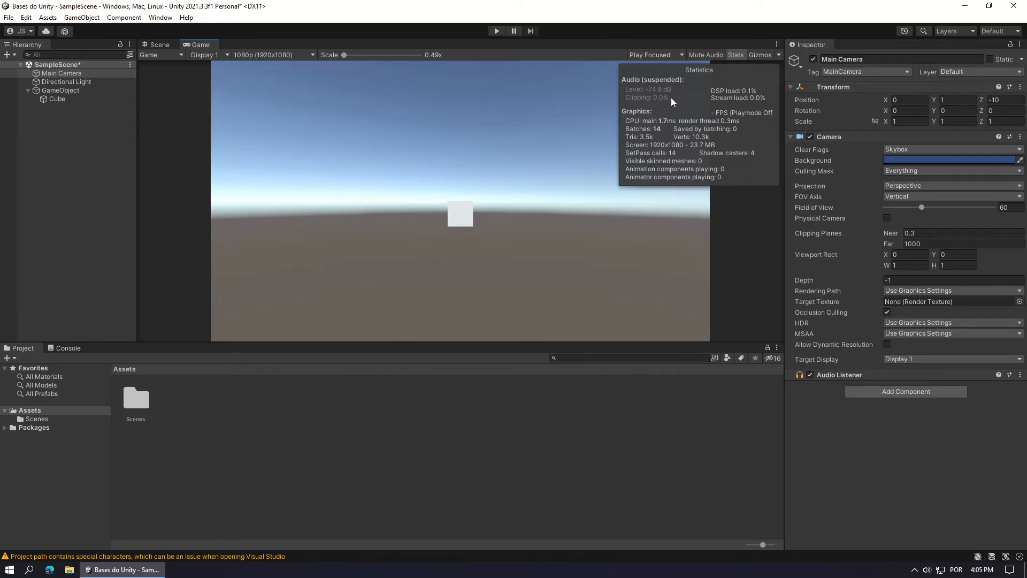
{"action": "left_click", "coordinate": [737, 53]}
{"action": "left_click", "coordinate": [766, 56]}
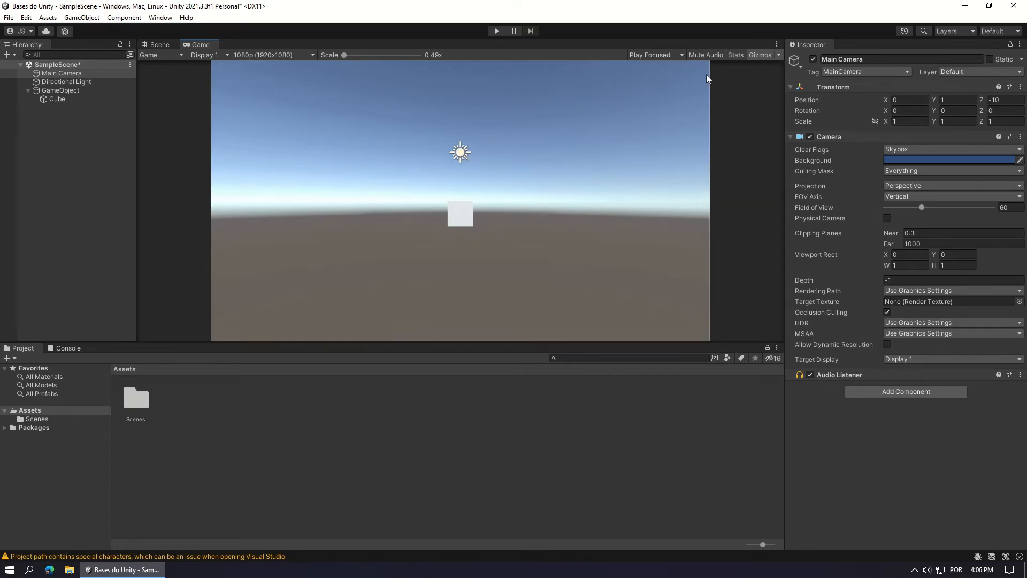
{"action": "left_click", "coordinate": [762, 56]}
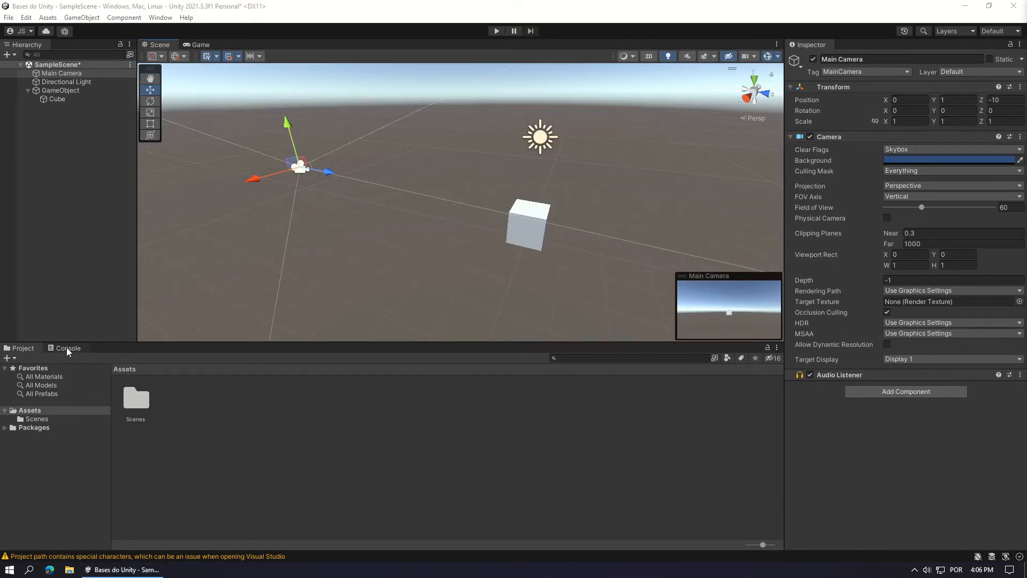
Look over the Console messages and return to the project's assets.
{"action": "left_click", "coordinate": [67, 348]}
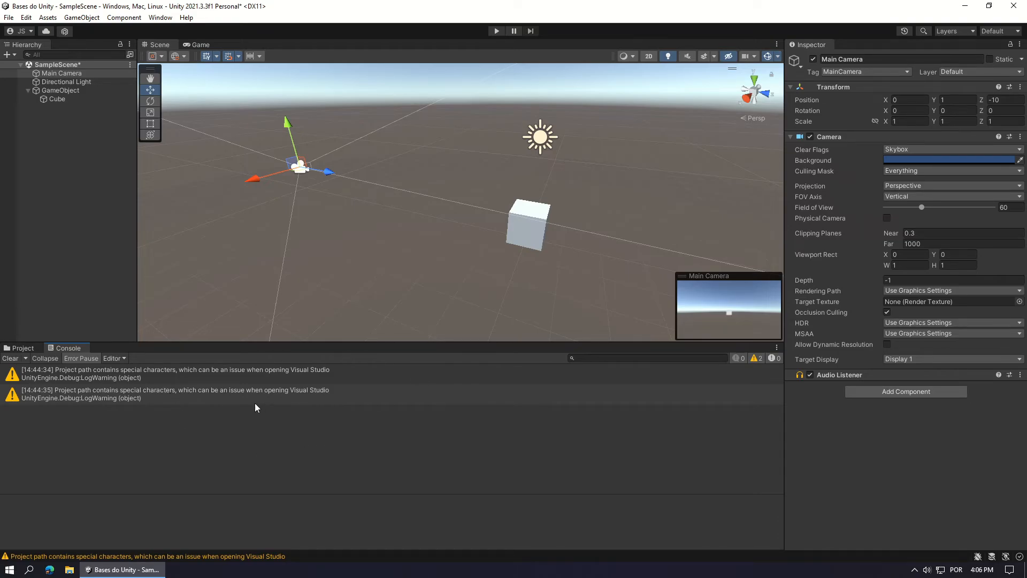
{"action": "left_click", "coordinate": [21, 349]}
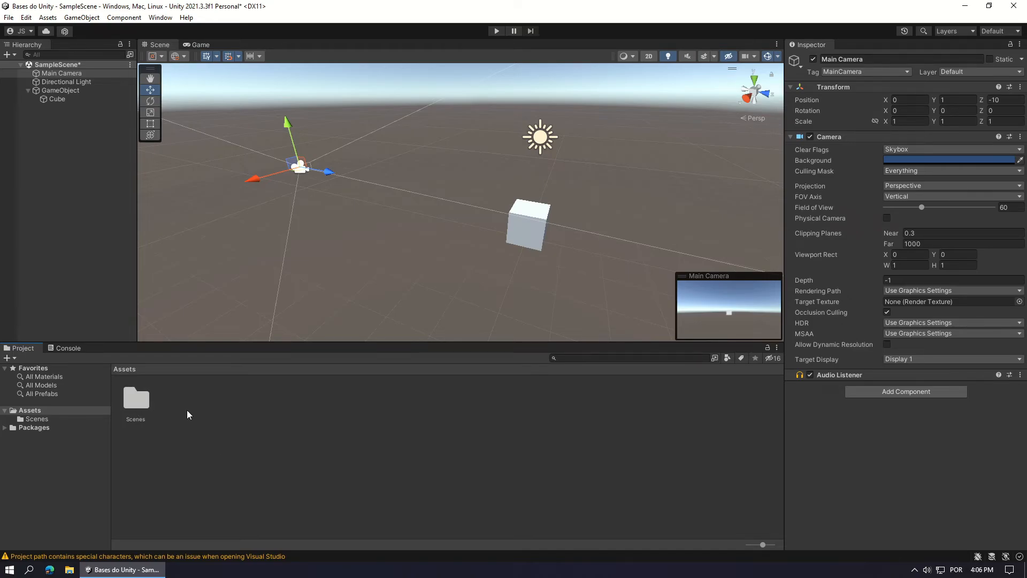
Reveal the project's Assets folder in File Explorer and open it.
{"action": "right_click", "coordinate": [208, 419]}
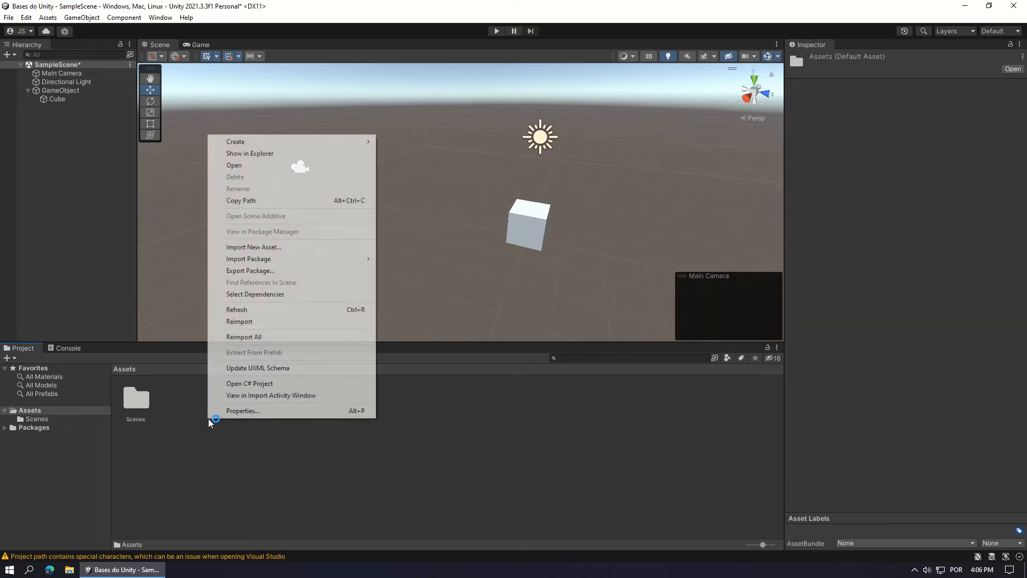
{"action": "left_click", "coordinate": [252, 158]}
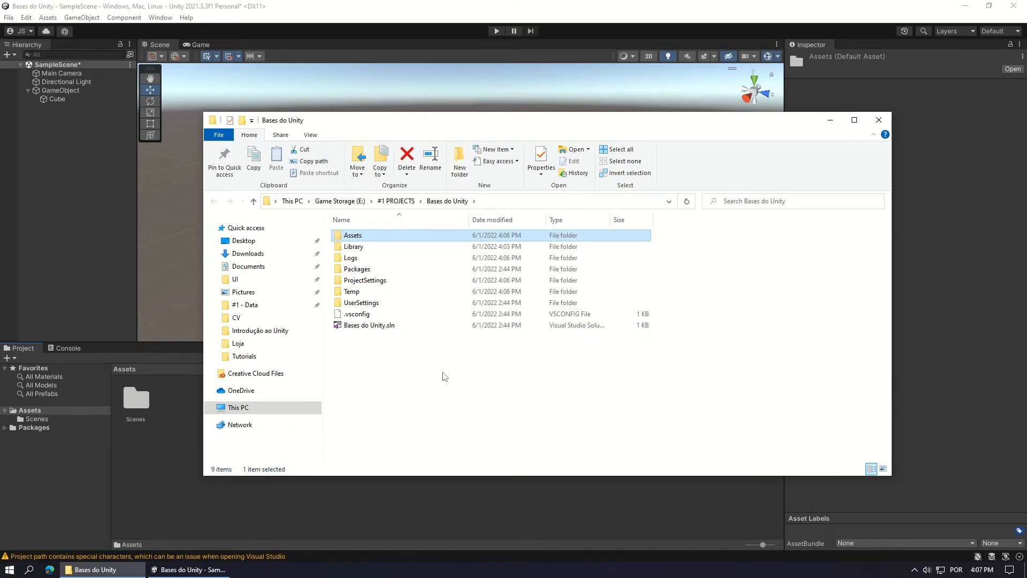
{"action": "double_click", "coordinate": [352, 236]}
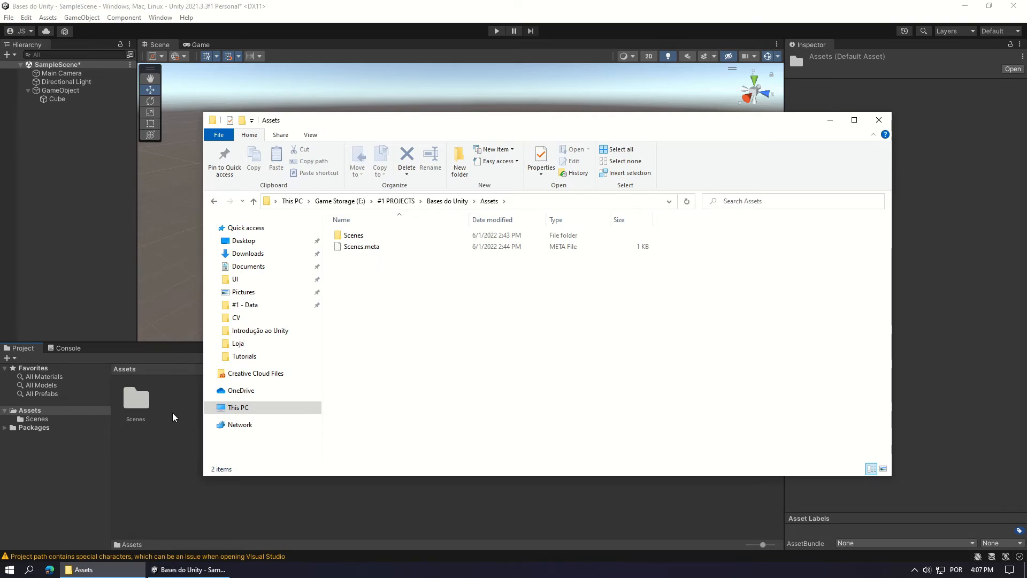
Create a new folder named "Uma nova pasta" inside the Assets folder in File Explorer.
{"action": "right_click", "coordinate": [363, 305]}
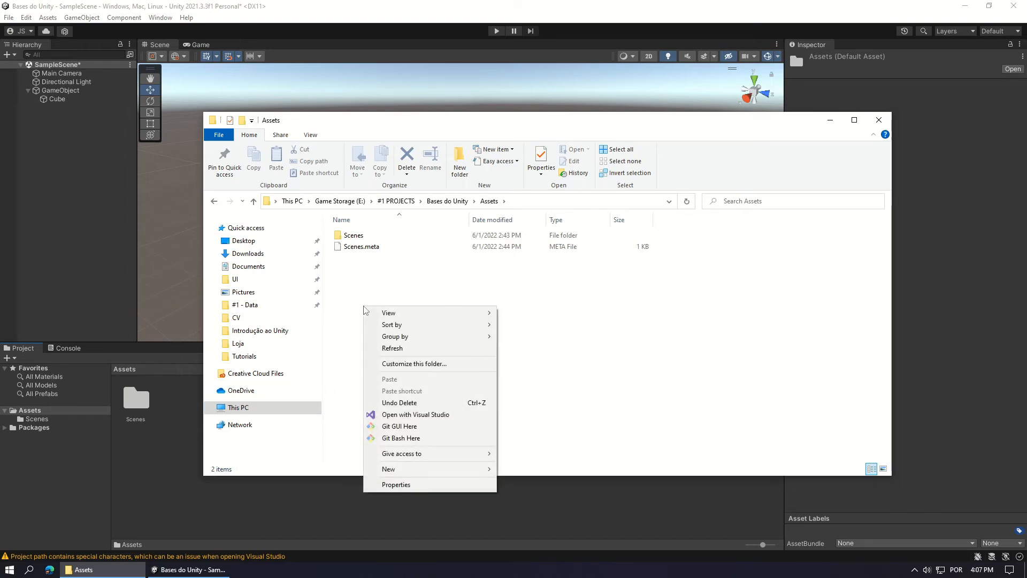
{"action": "mouse_move", "coordinate": [414, 469]}
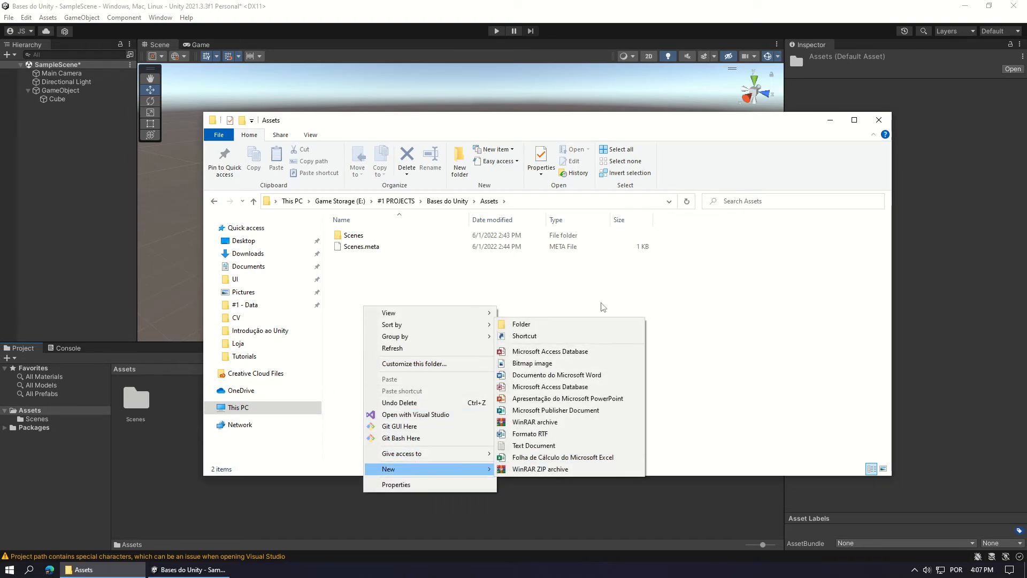
{"action": "left_click", "coordinate": [589, 324]}
{"action": "type", "text": "Uma no"}
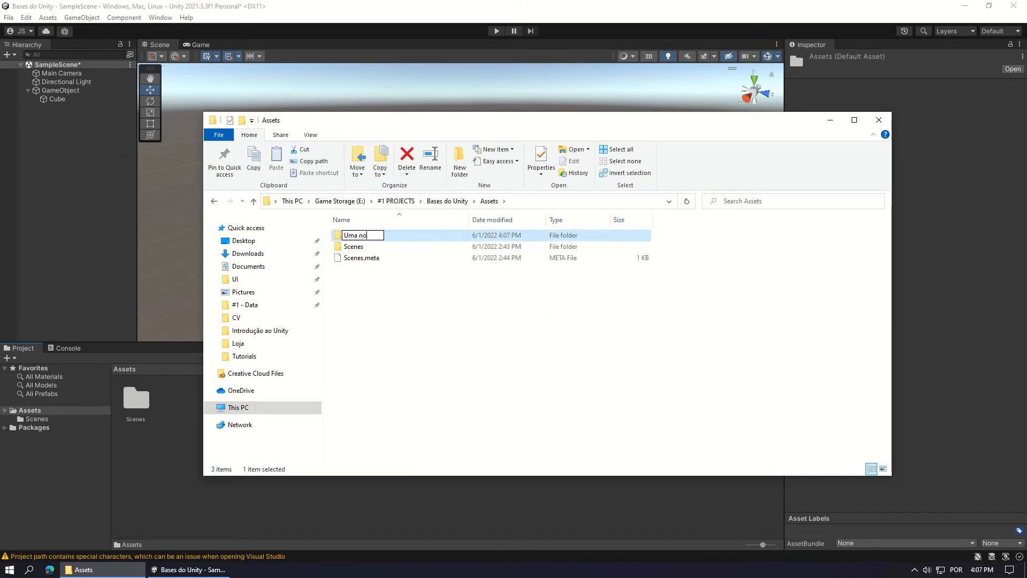
{"action": "type", "text": "va pasta"}
{"action": "key", "text": "Return"}
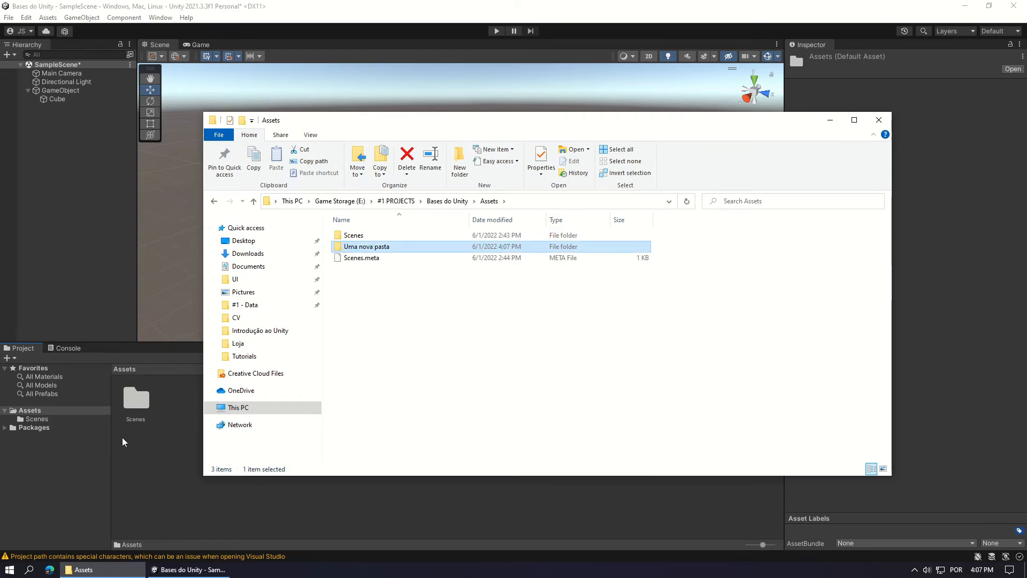
Check the new folder in Unity's Assets and its files in File Explorer, and return to Unity.
{"action": "left_click", "coordinate": [169, 461]}
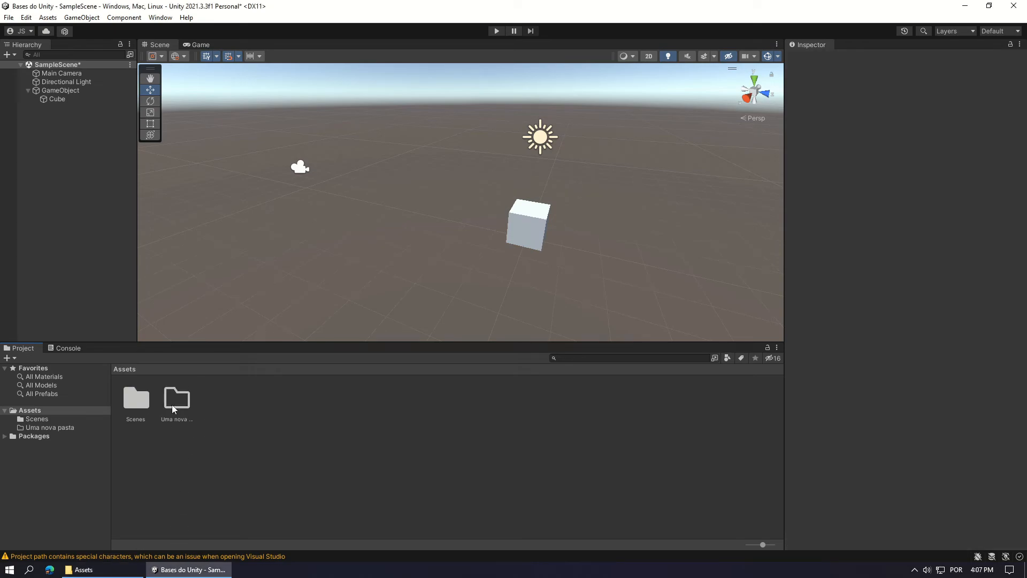
{"action": "left_click", "coordinate": [119, 573]}
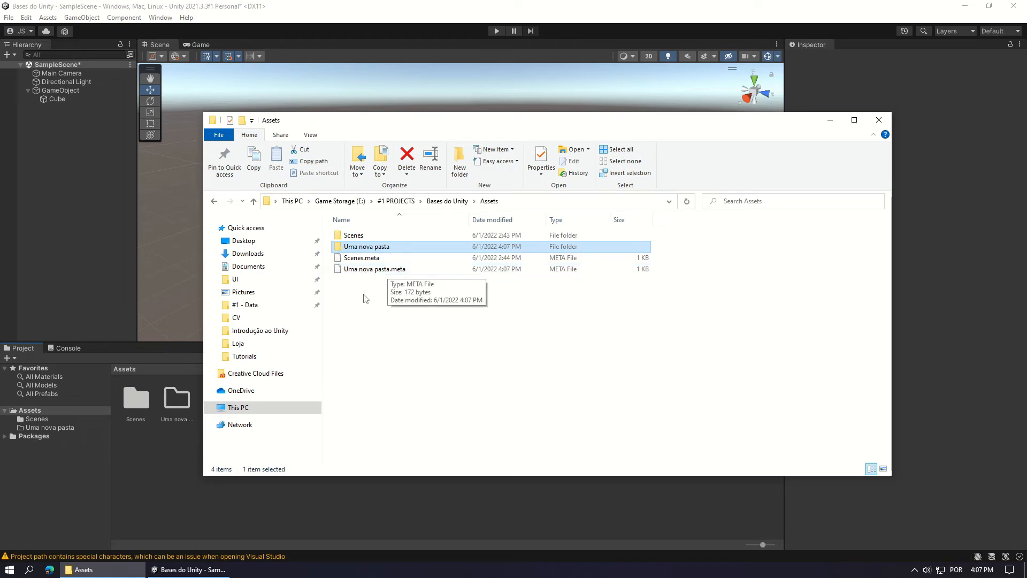
{"action": "left_click", "coordinate": [197, 460]}
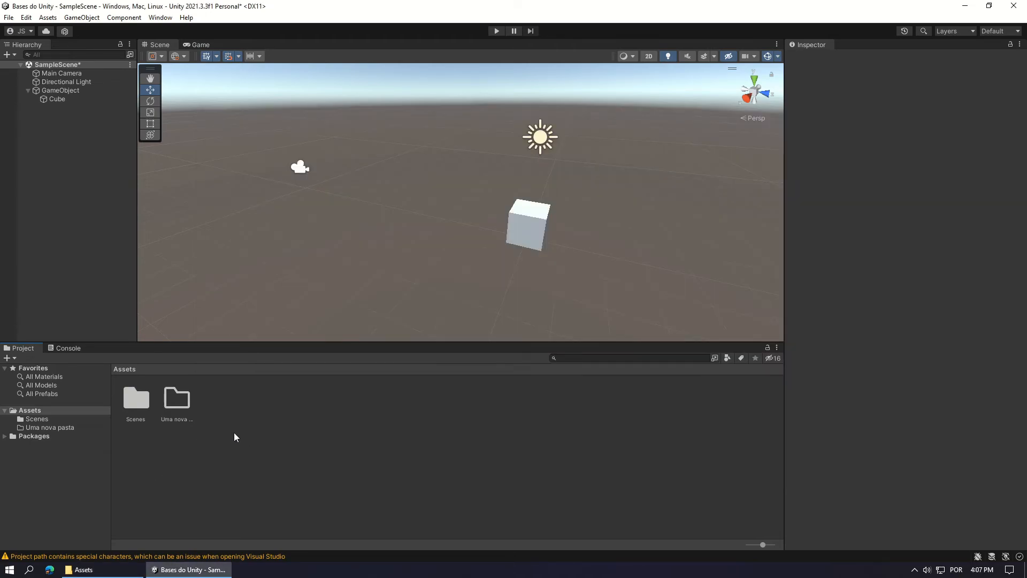
Create a new folder named "Mais uma pasta" inside the project's Assets folder from within Unity.
{"action": "right_click", "coordinate": [202, 452]}
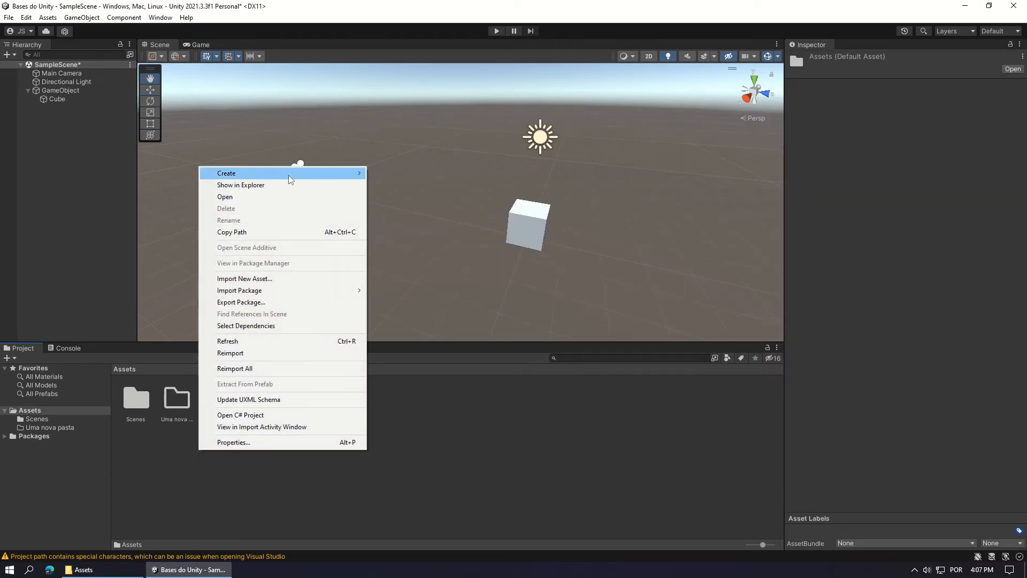
{"action": "mouse_move", "coordinate": [289, 176]}
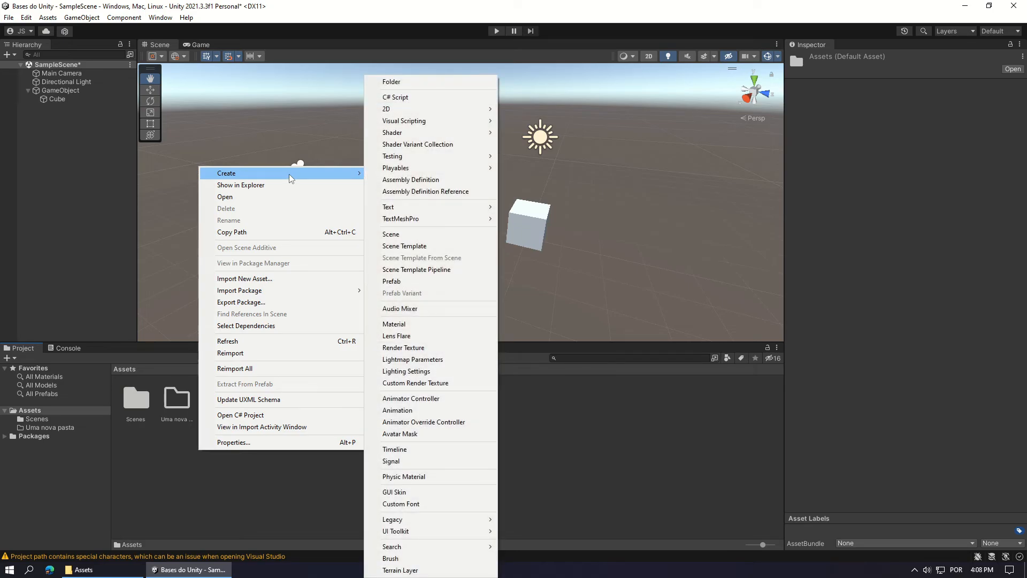
{"action": "left_click", "coordinate": [413, 82]}
{"action": "type", "text": "Mais"}
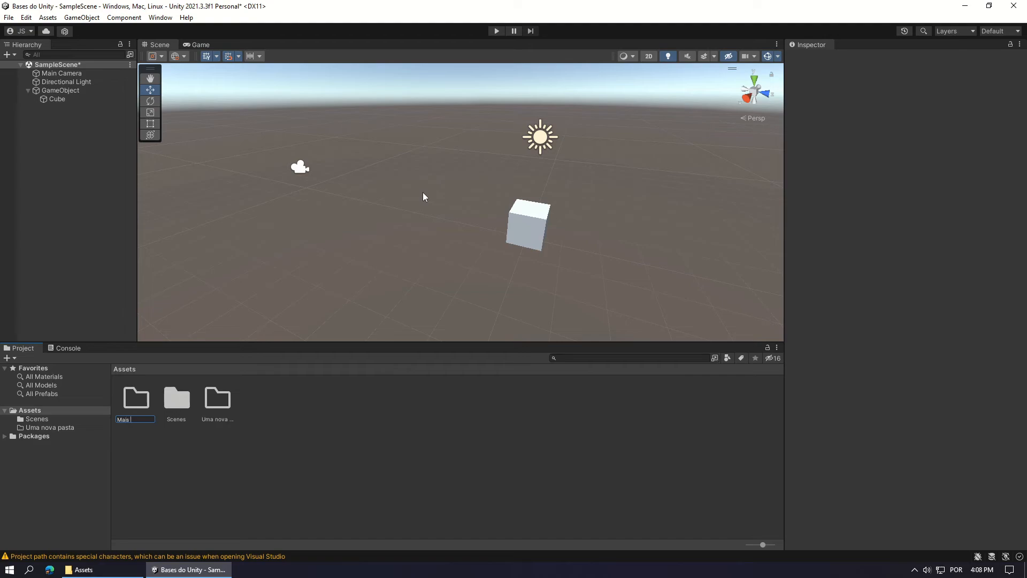
{"action": "type", "text": " uma pasta"}
{"action": "key", "text": "Return"}
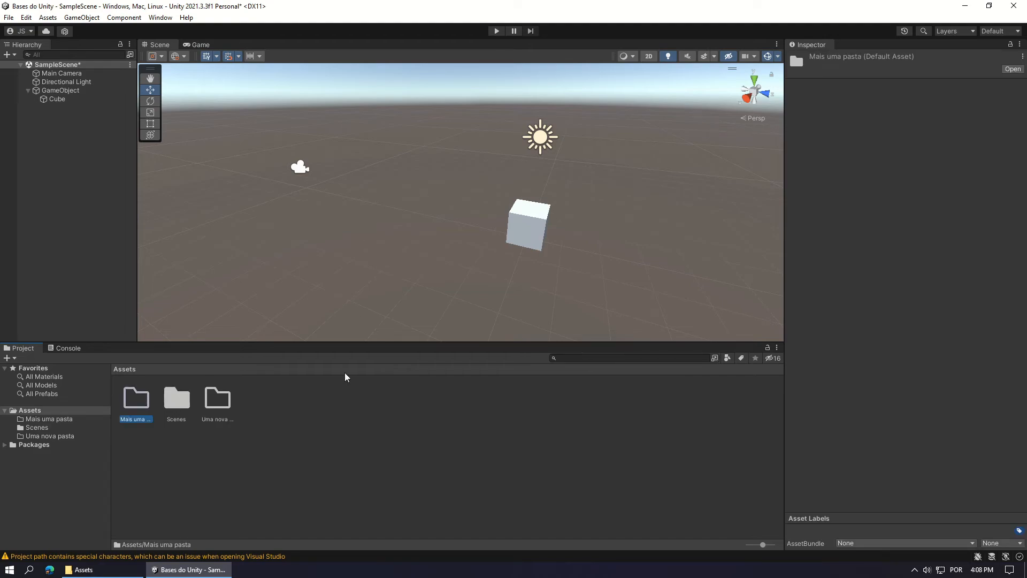
{"action": "left_click", "coordinate": [265, 492]}
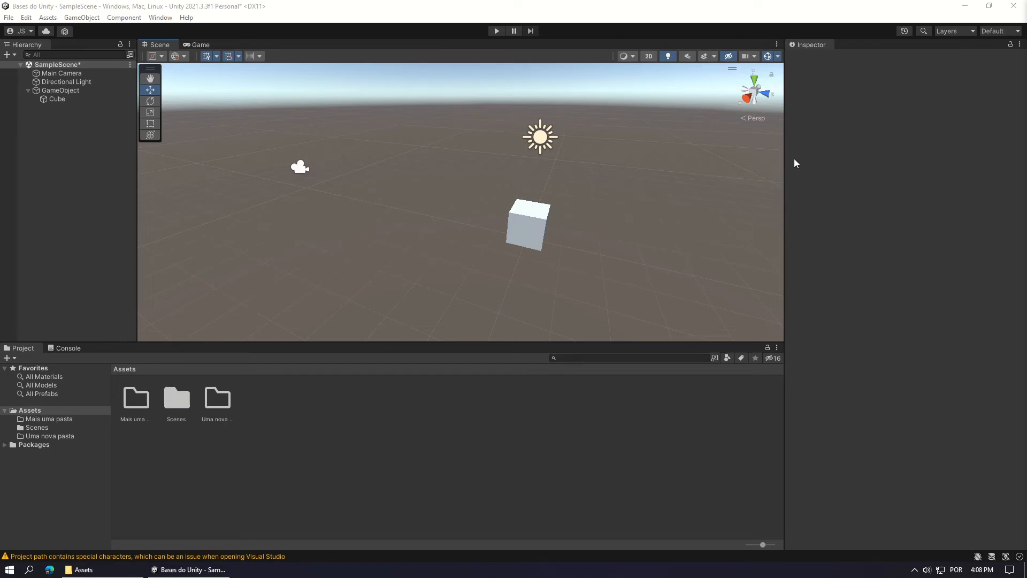
Deactivate and reactivate the parent GameObject of the cube, and open its name for editing in the Inspector without renaming it.
{"action": "left_click", "coordinate": [50, 91]}
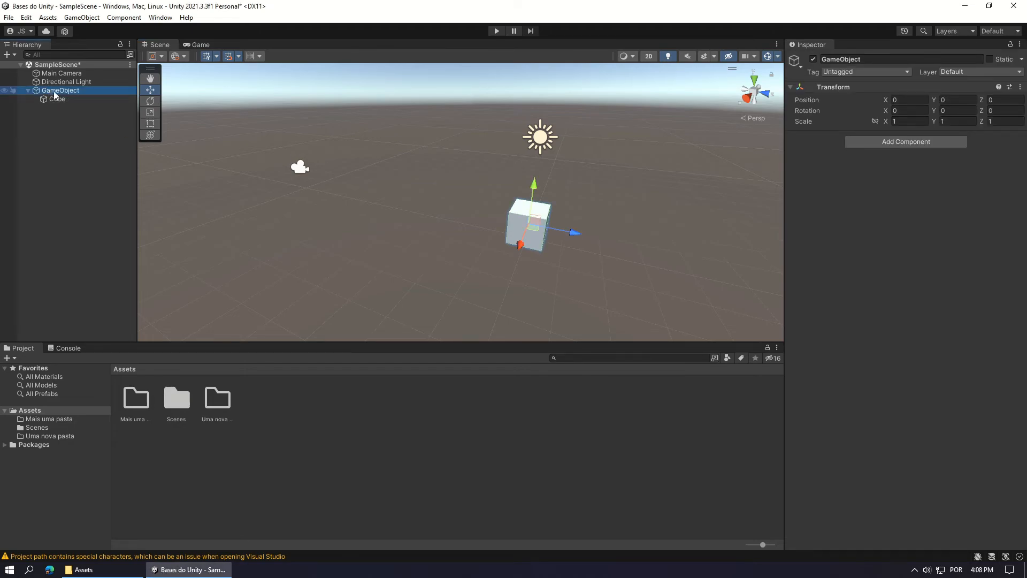
{"action": "left_click", "coordinate": [813, 59]}
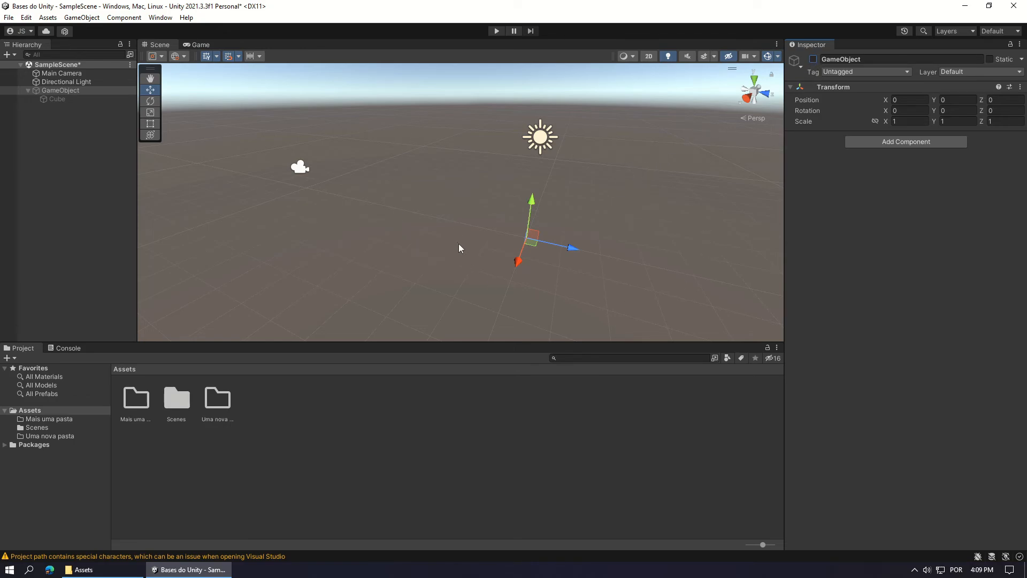
{"action": "left_click", "coordinate": [813, 59]}
{"action": "left_click", "coordinate": [832, 59]}
{"action": "left_click", "coordinate": [883, 60]}
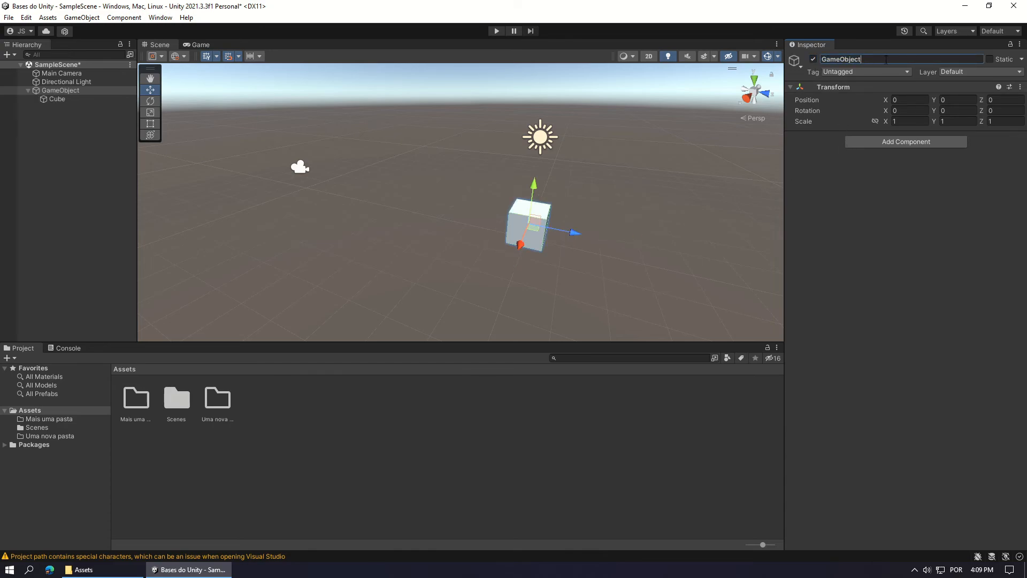
{"action": "double_click", "coordinate": [883, 60]}
{"action": "left_click", "coordinate": [58, 91]}
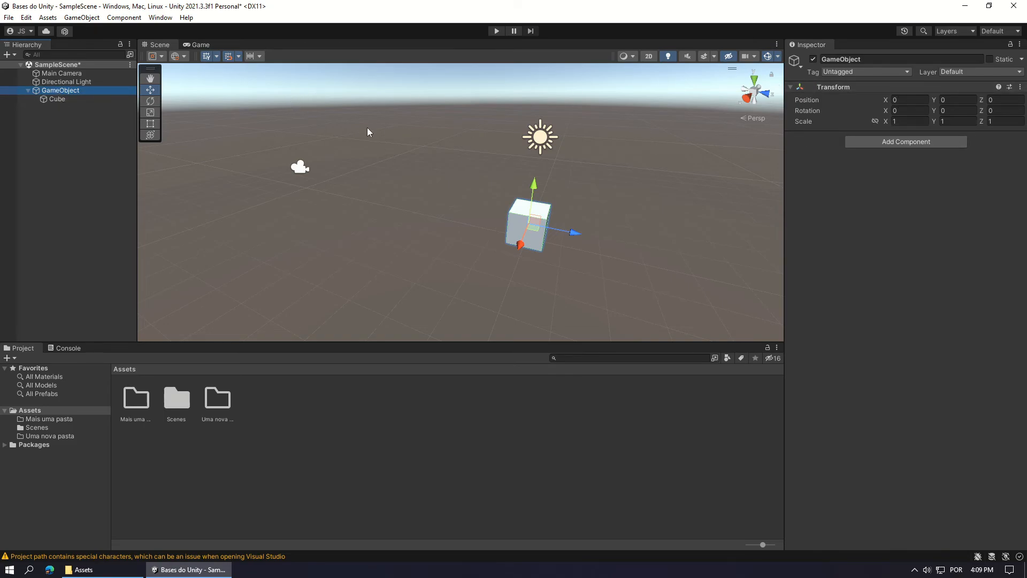
Compare the Inspector components of Main Camera, Directional Light, GameObject and Cube, including their Transform properties.
{"action": "left_click", "coordinate": [59, 74]}
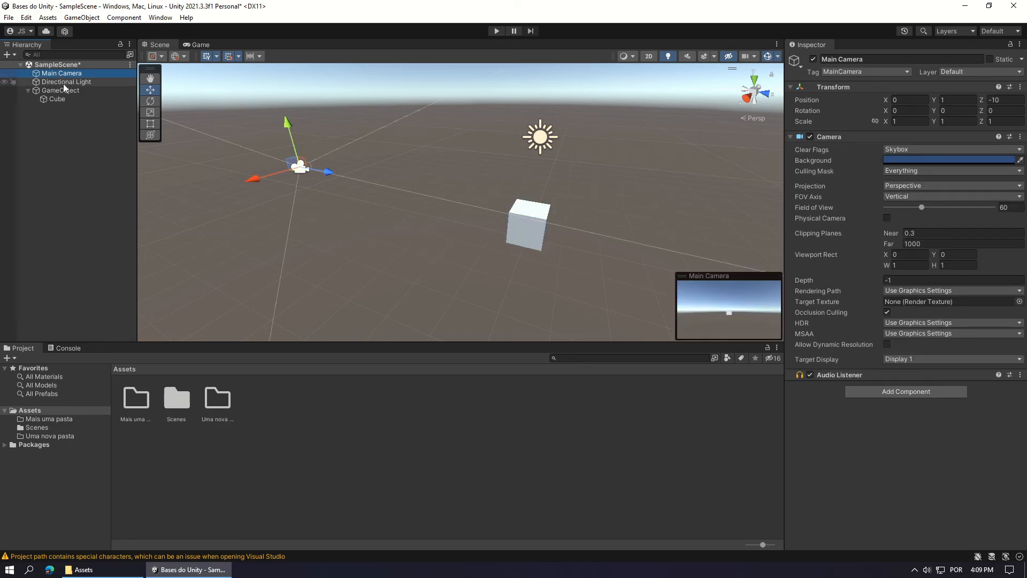
{"action": "left_click", "coordinate": [62, 83]}
{"action": "left_click", "coordinate": [62, 89]}
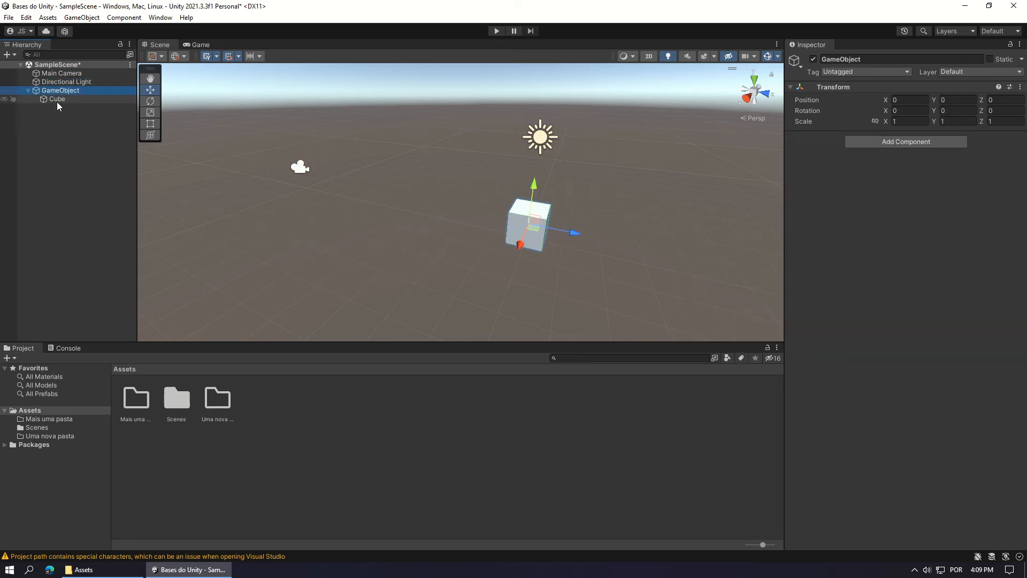
{"action": "left_click", "coordinate": [57, 99]}
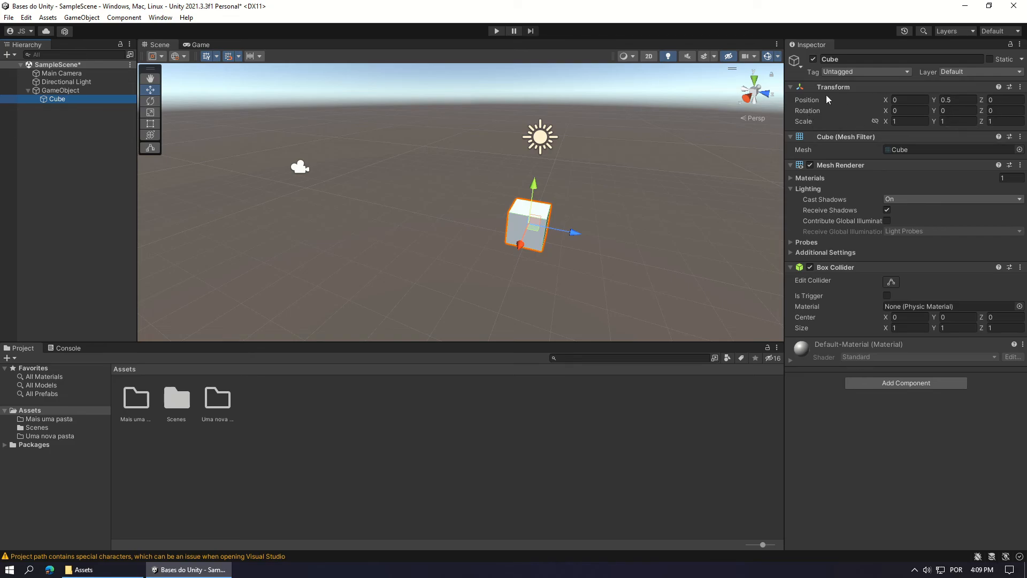
{"action": "left_click", "coordinate": [51, 92]}
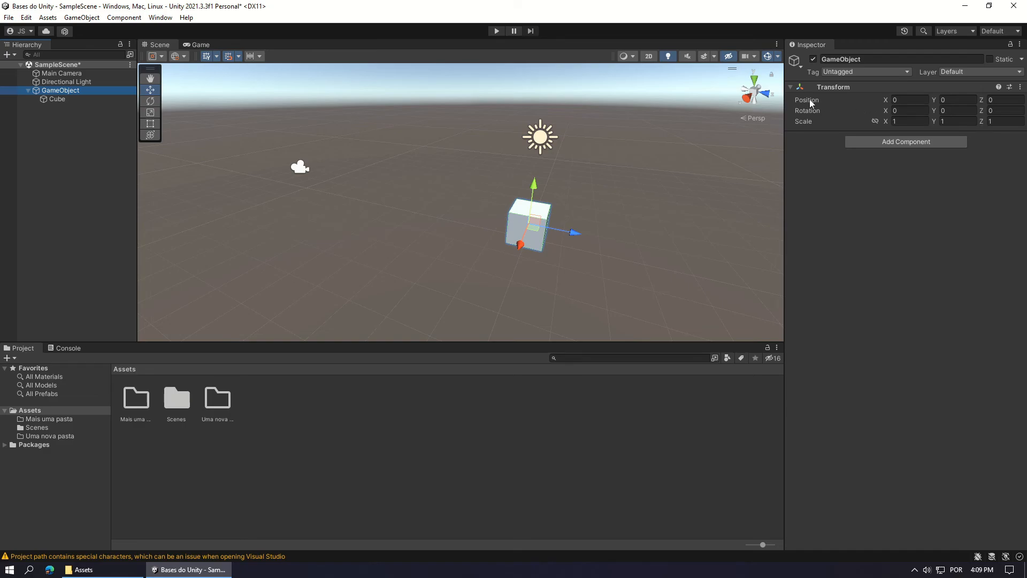
{"action": "left_click", "coordinate": [895, 100]}
{"action": "left_click", "coordinate": [54, 99]}
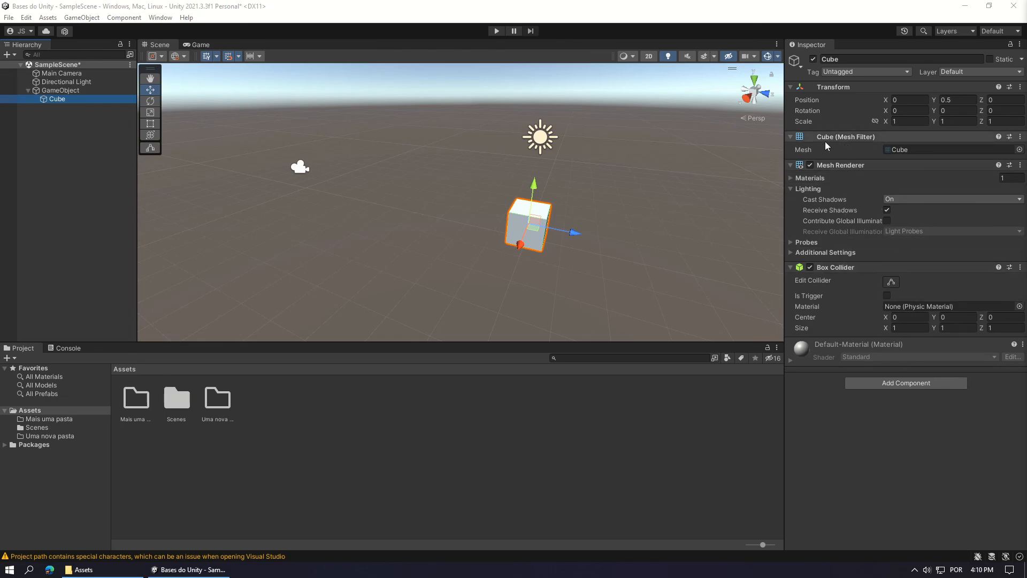
View the selected cube up close in Wireframe shading mode and return the Scene view to Shaded.
{"action": "left_click", "coordinate": [627, 55]}
{"action": "left_click", "coordinate": [639, 85]}
{"action": "left_click", "coordinate": [603, 122]}
{"action": "key", "text": "f"}
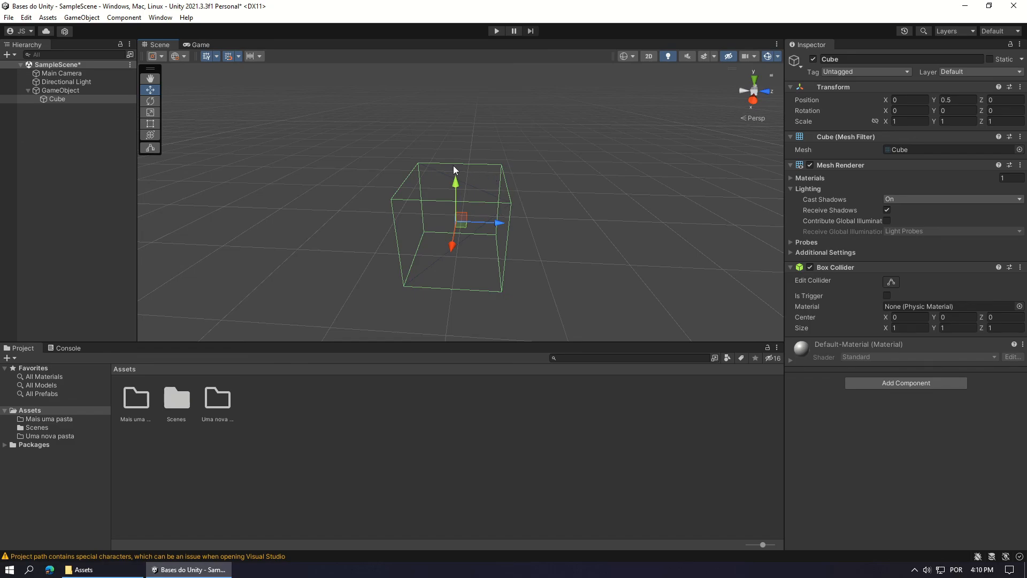
{"action": "left_click", "coordinate": [628, 56]}
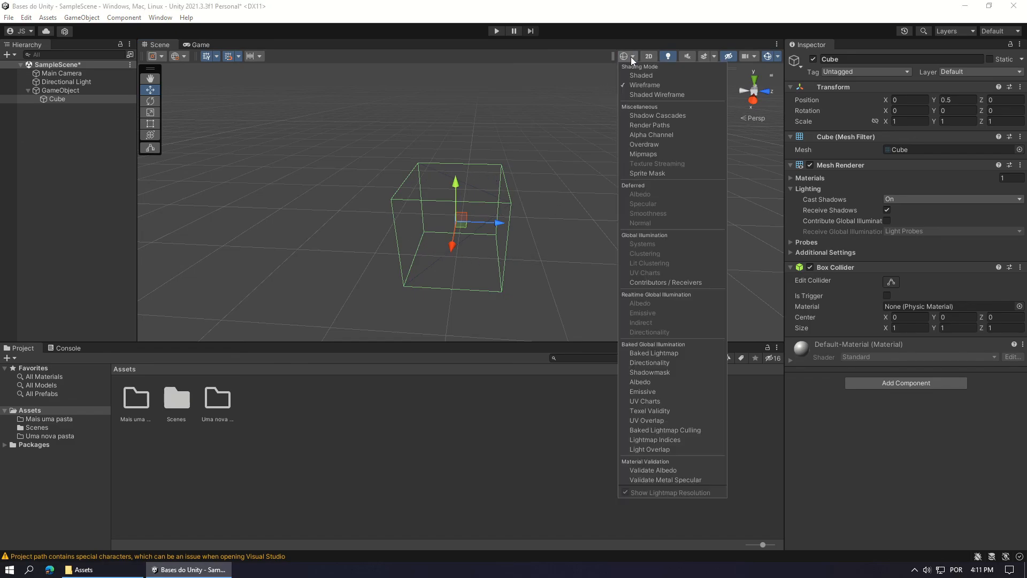
{"action": "left_click", "coordinate": [637, 76]}
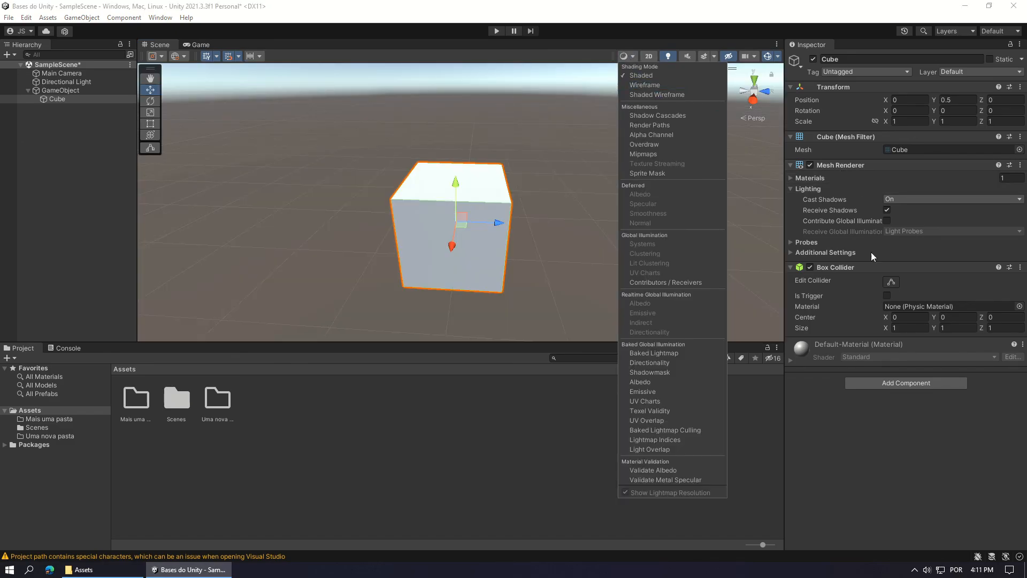
{"action": "left_click", "coordinate": [878, 455]}
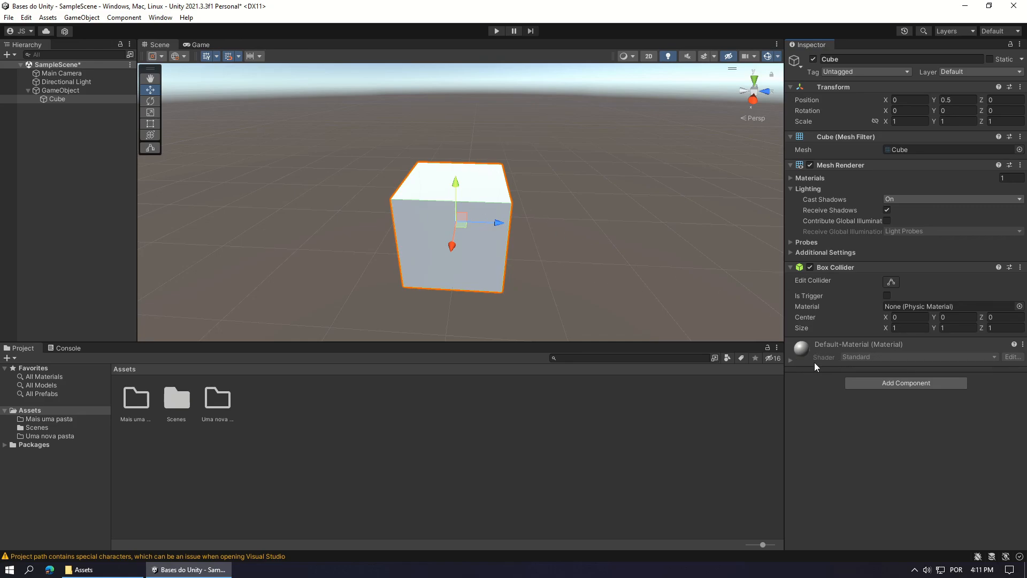
Expand the cube's Default-Material in the Inspector and look through its shader properties.
{"action": "left_click", "coordinate": [791, 360]}
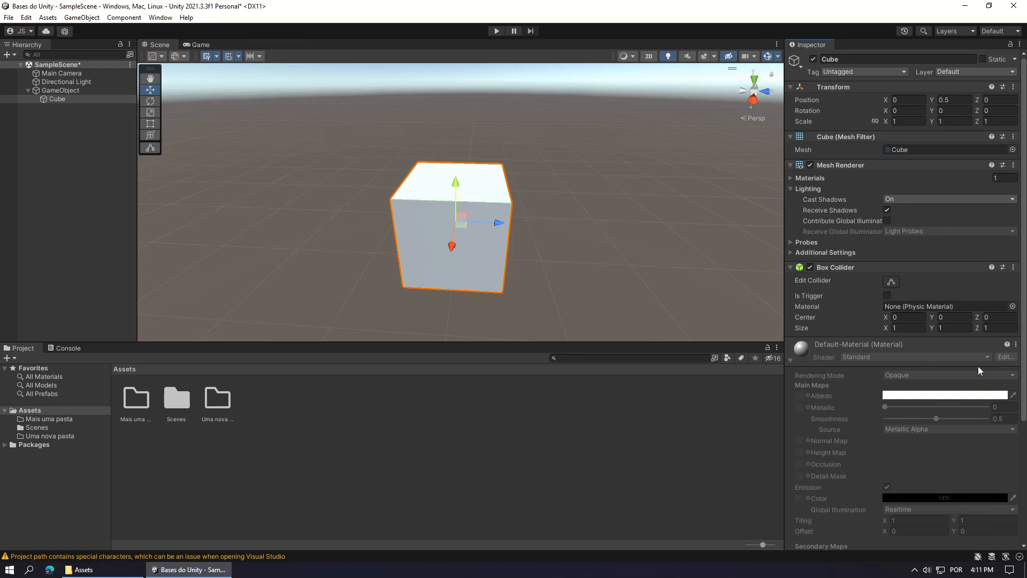
{"action": "scroll", "coordinate": [826, 398], "scroll_direction": "down", "scroll_amount": 1}
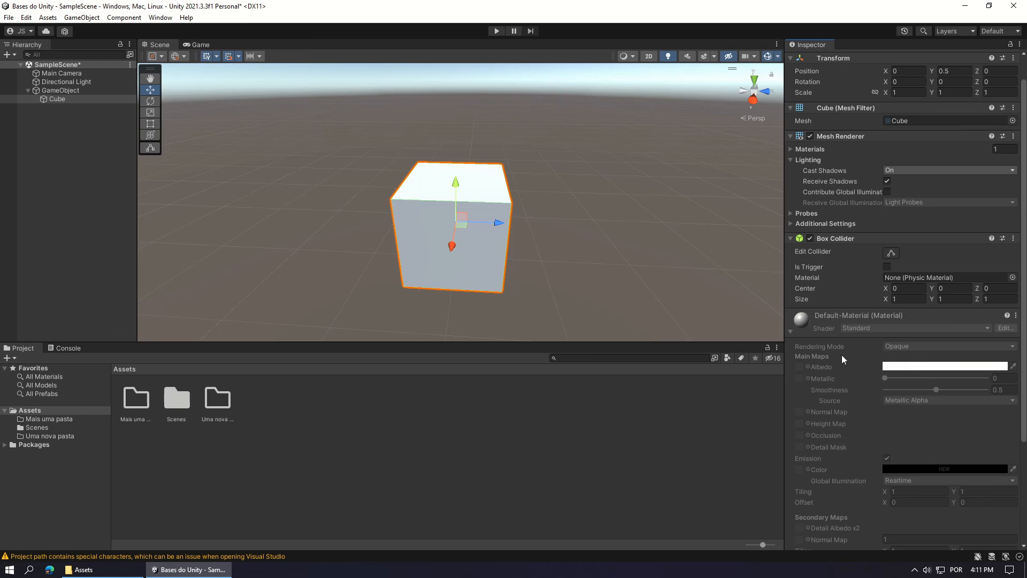
{"action": "scroll", "coordinate": [984, 369], "scroll_direction": "down", "scroll_amount": 3}
{"action": "scroll", "coordinate": [884, 460], "scroll_direction": "up", "scroll_amount": 3}
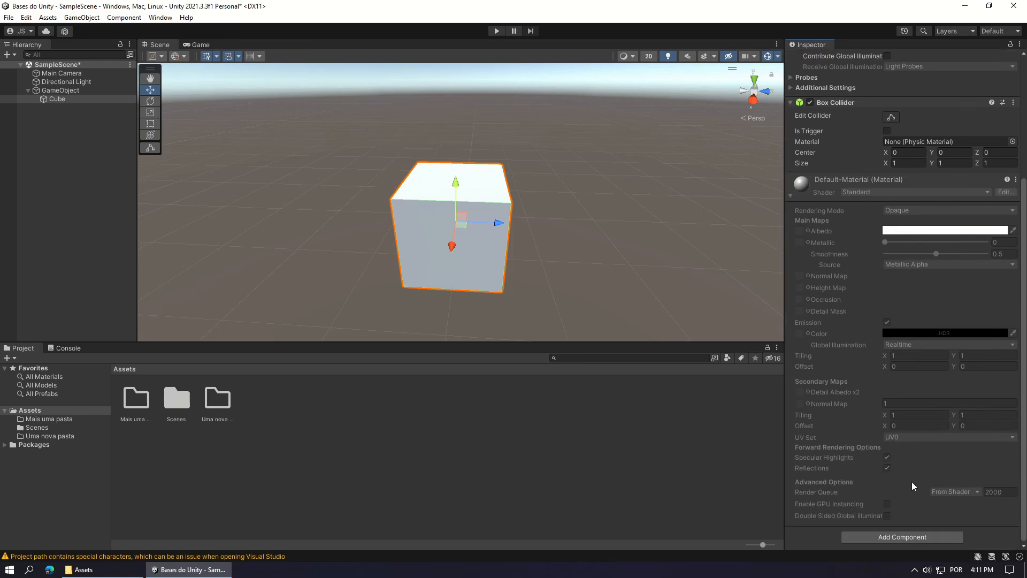